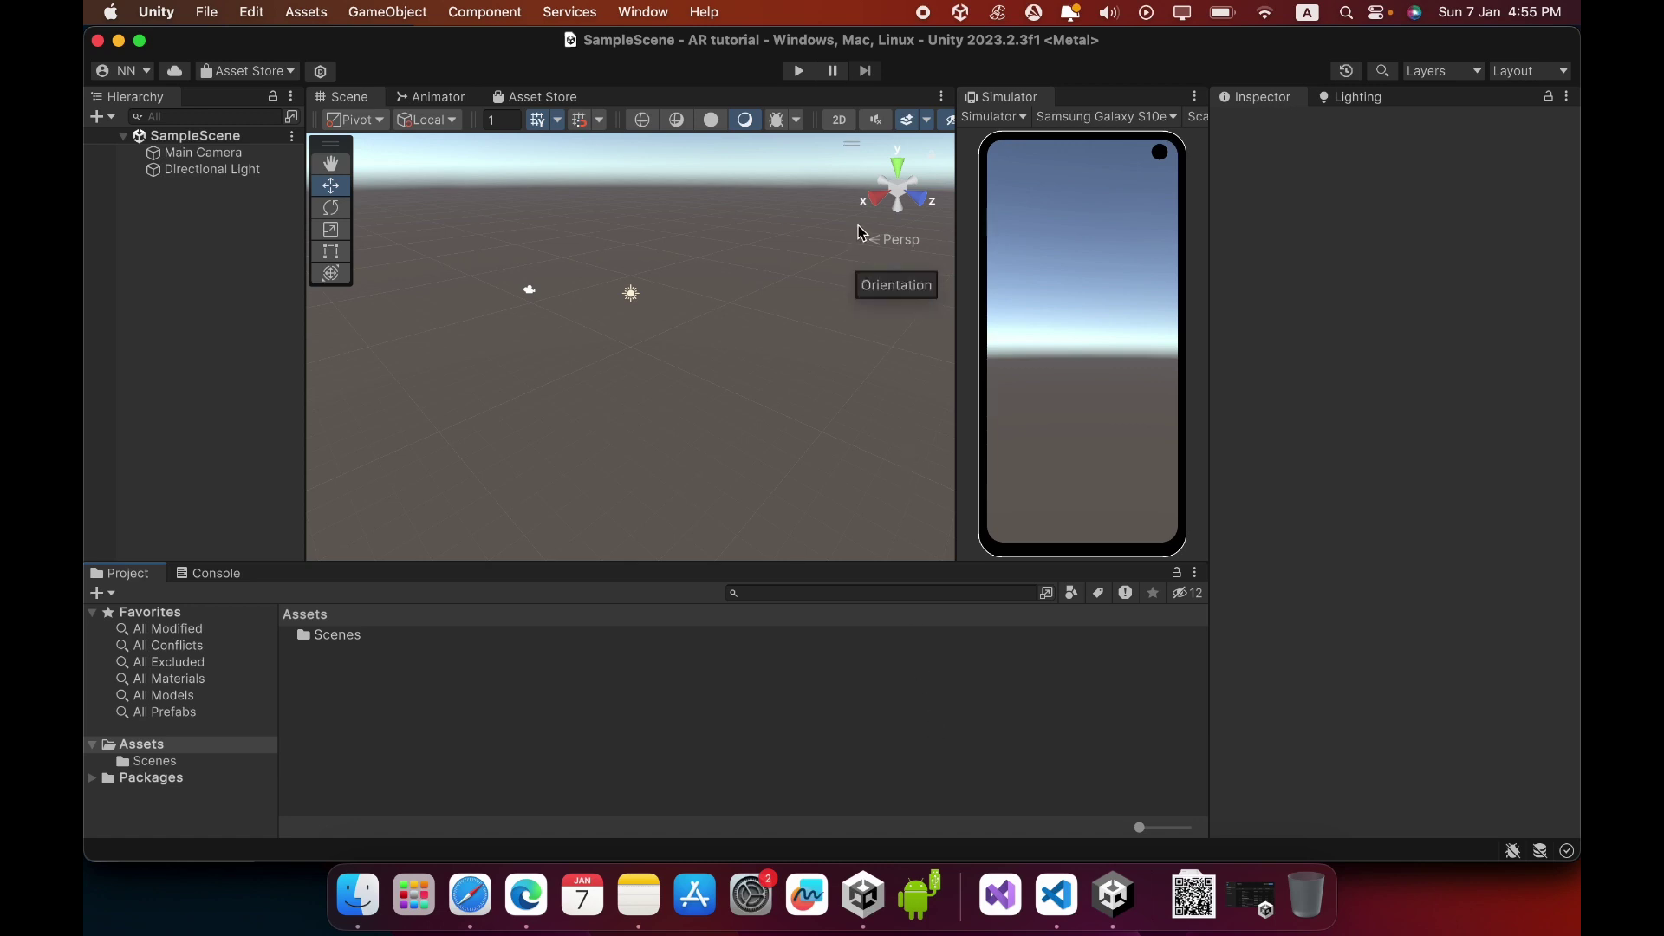
- Open the Package Manager and browse the Unity Registry packages
left_click(641, 12)
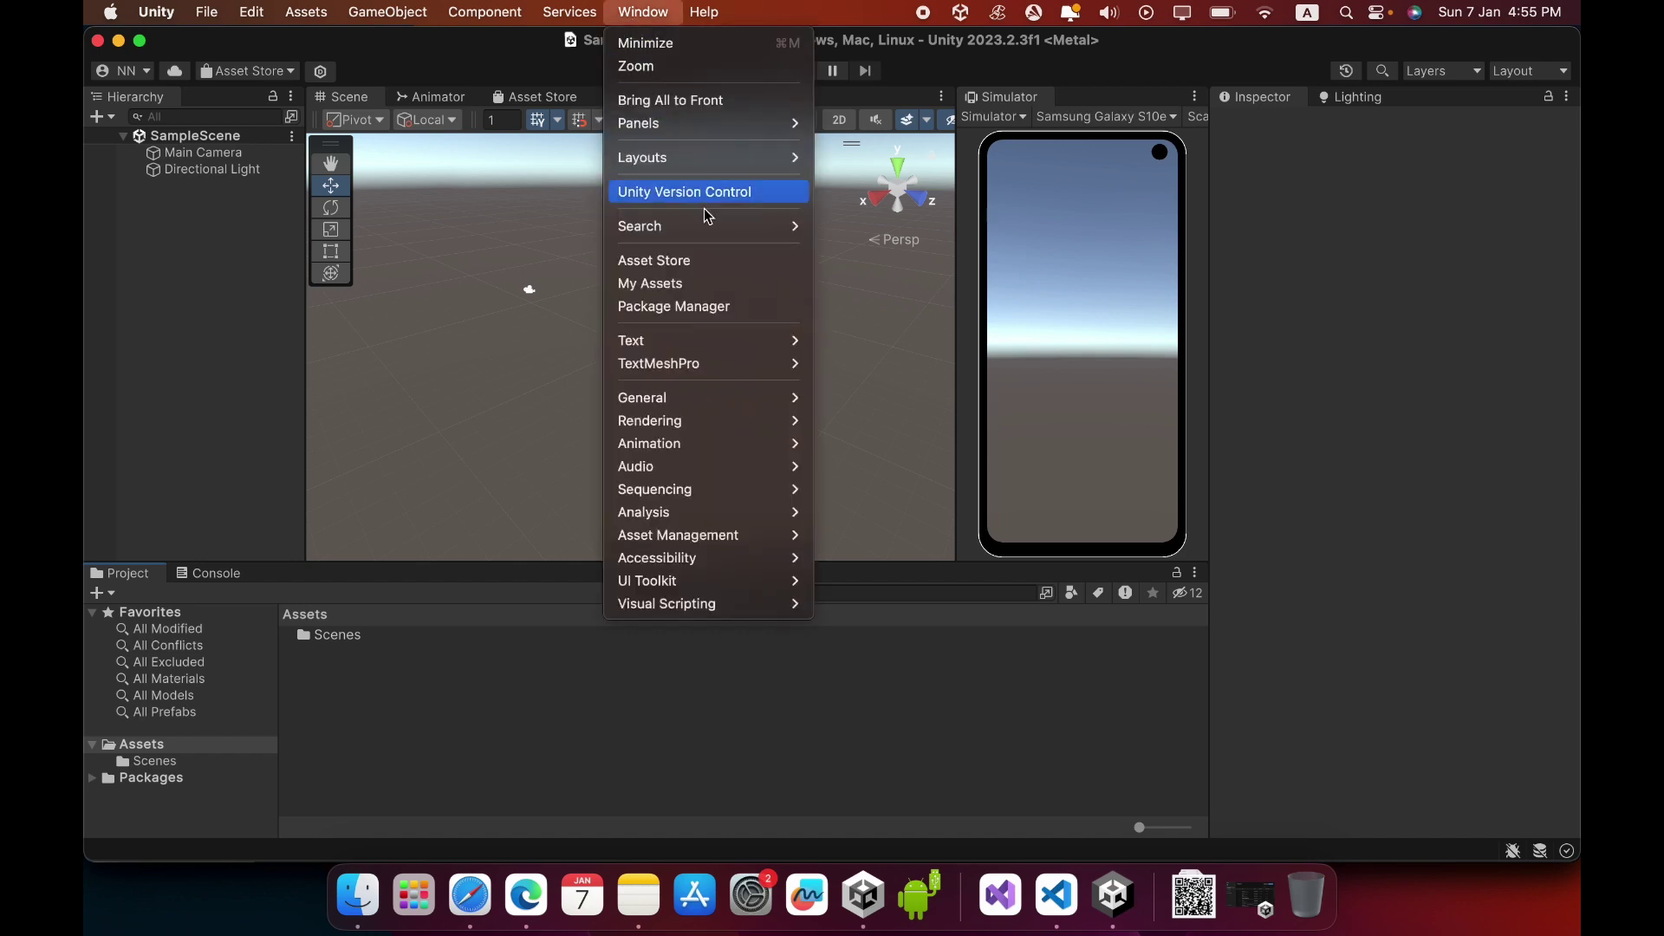
left_click(698, 322)
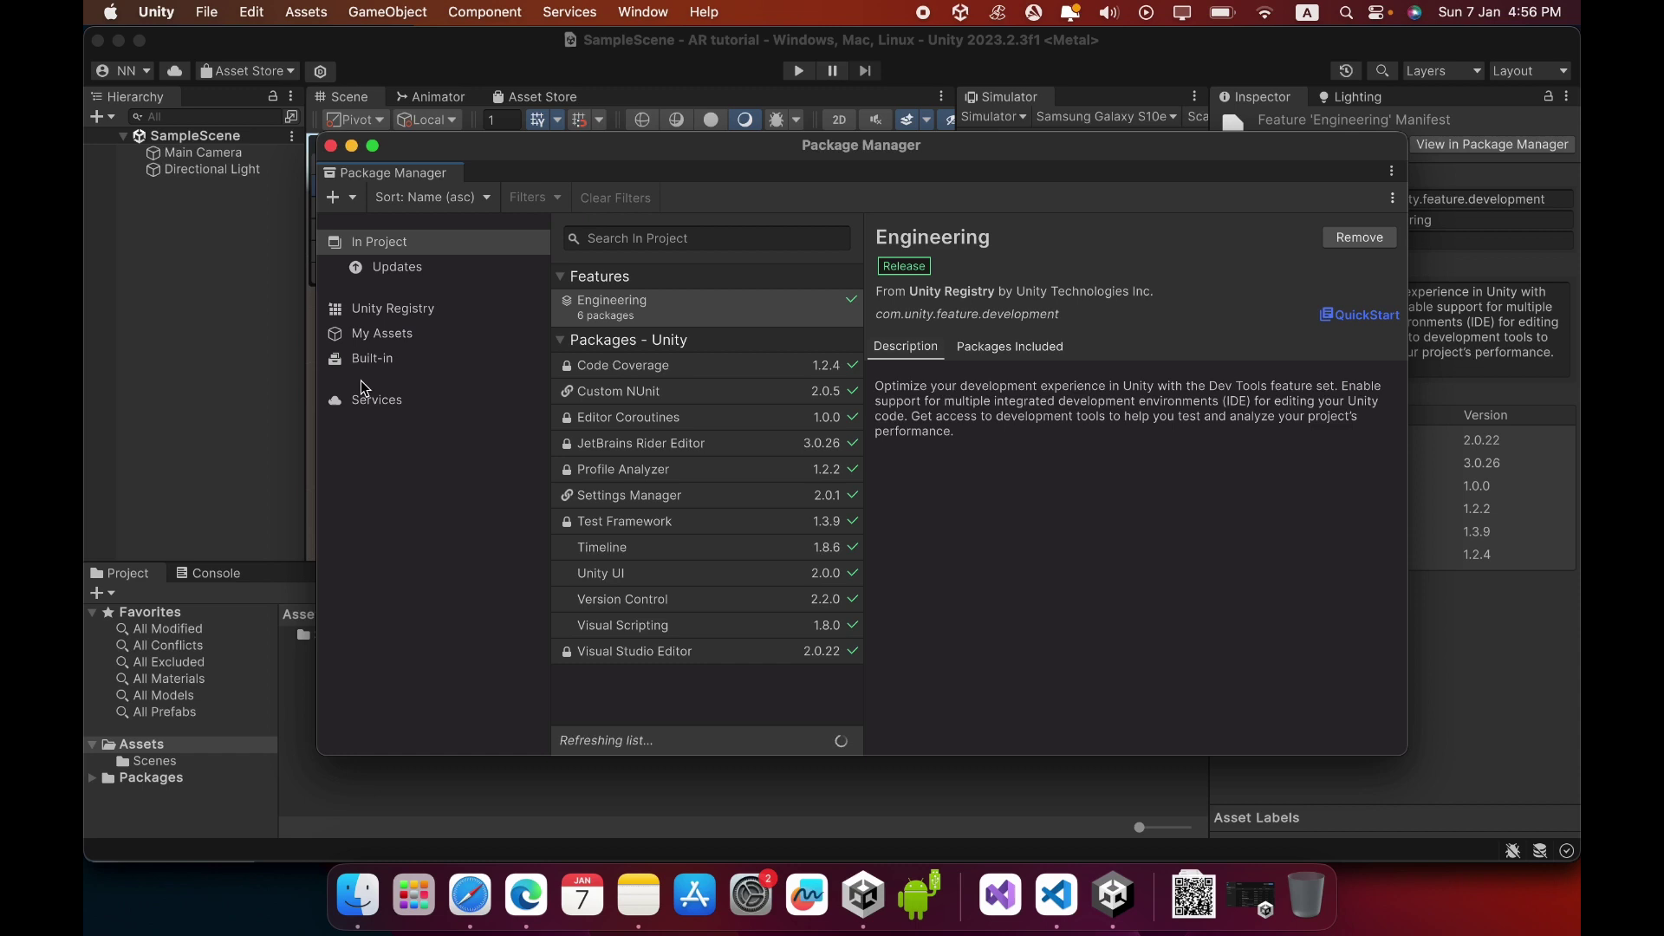
left_click(429, 310)
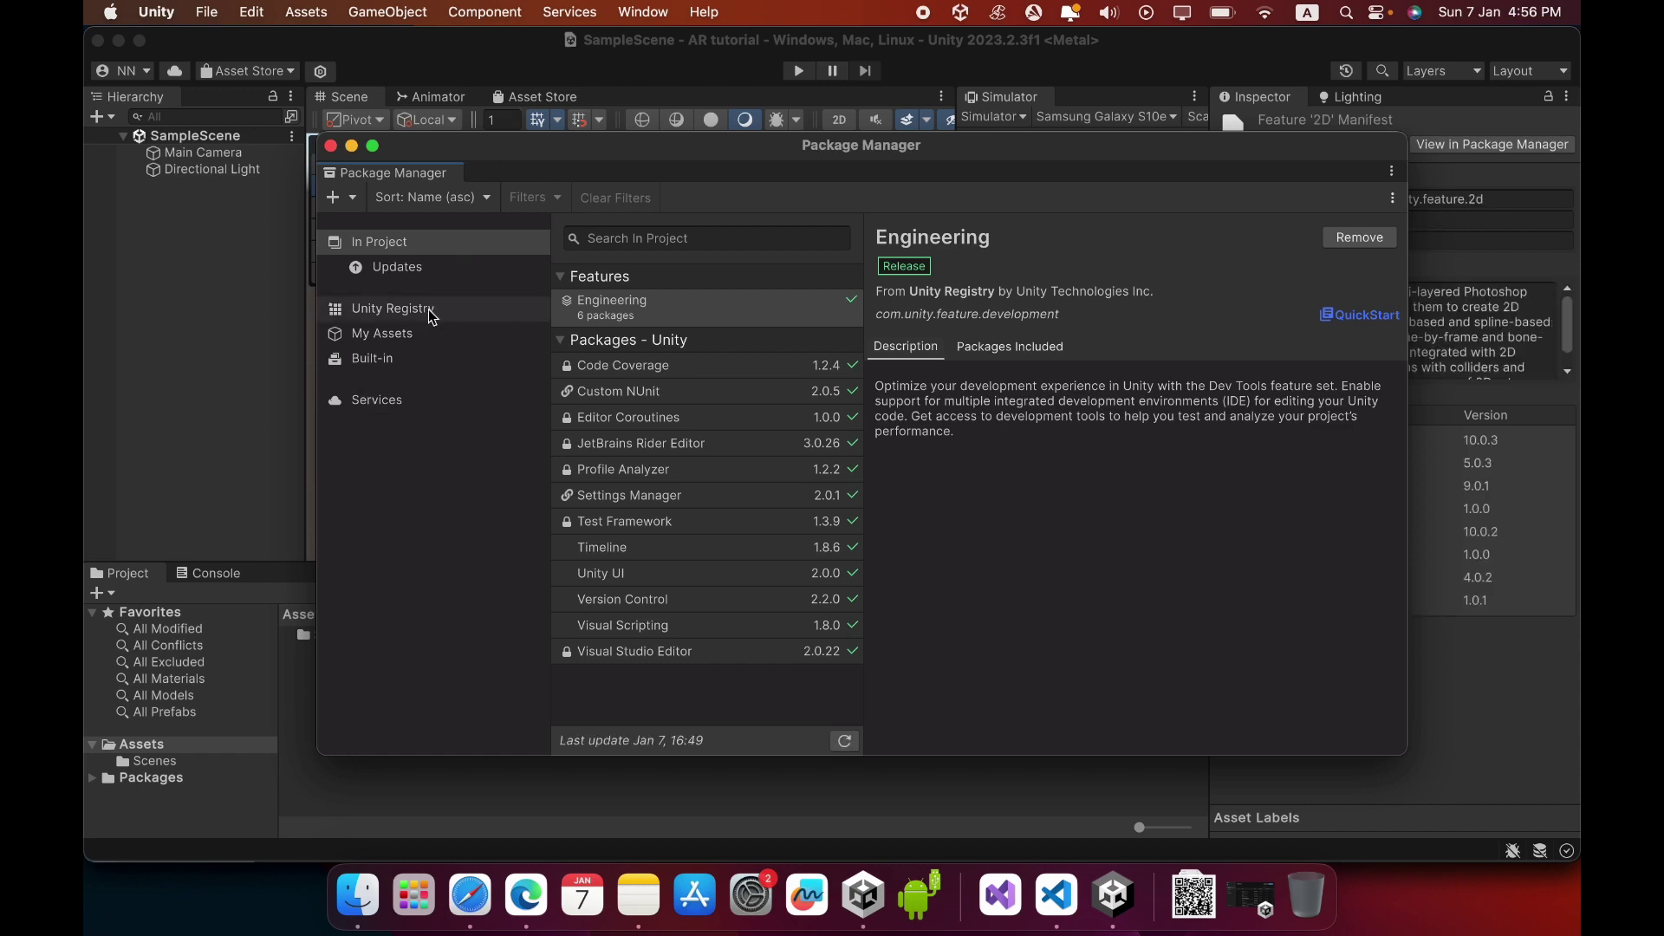
scroll(637, 424, "down", 5)
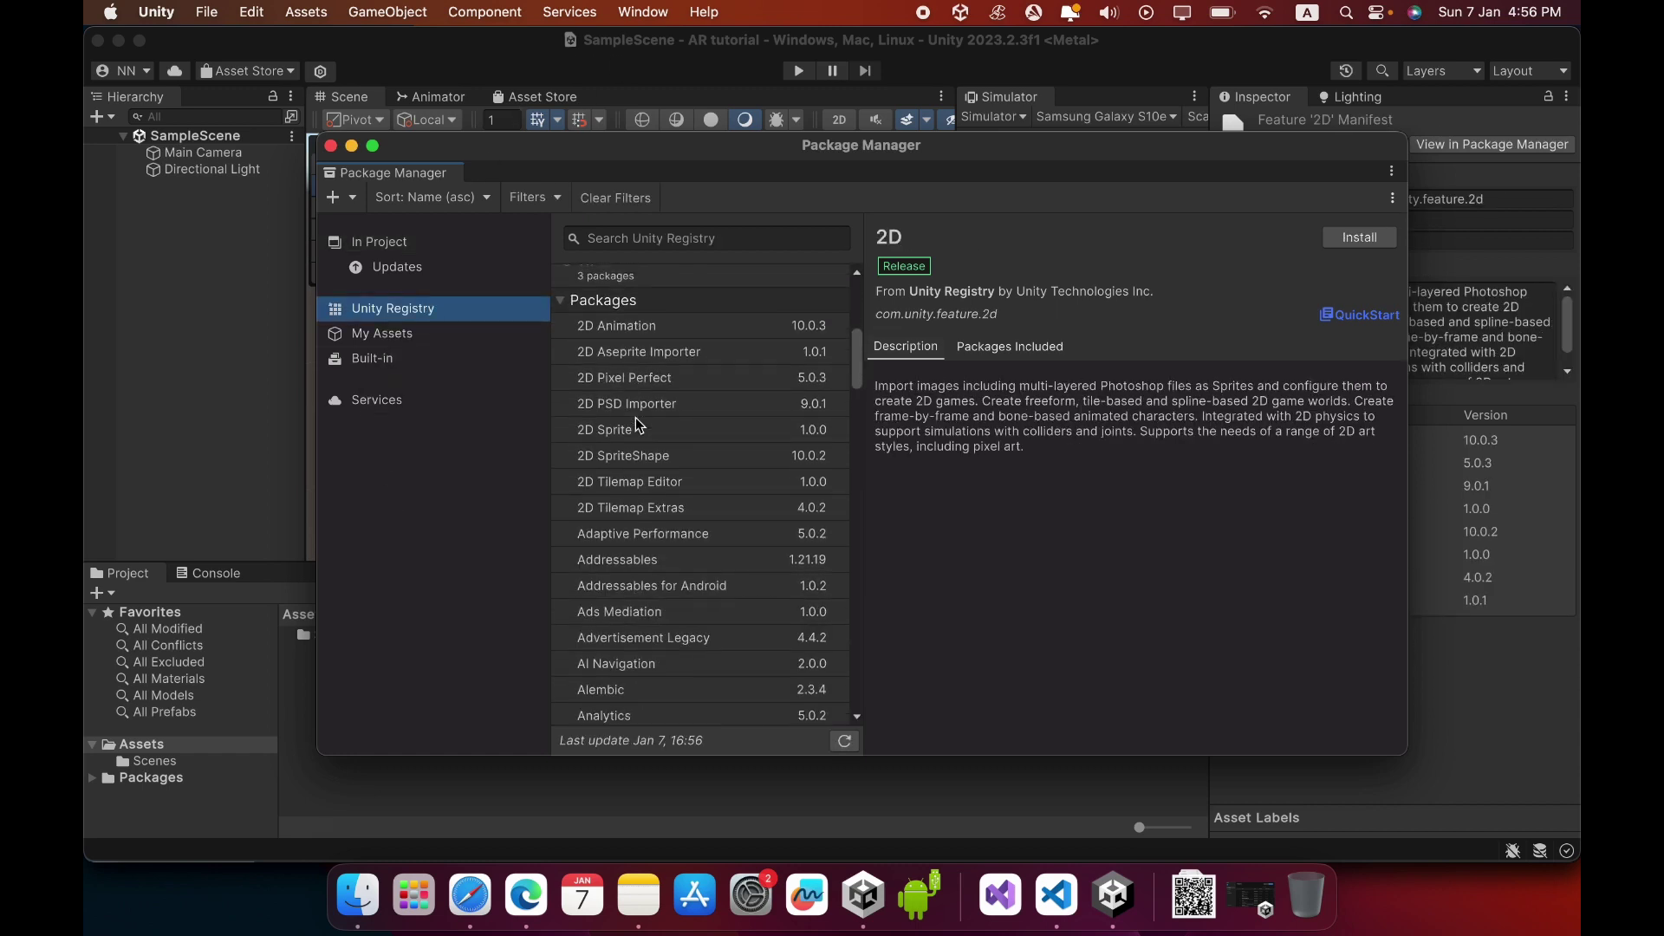
scroll(637, 424, "up", 5)
- Search the registry for 'ar fou' and select AR Foundation 5.1.1
left_click(660, 242)
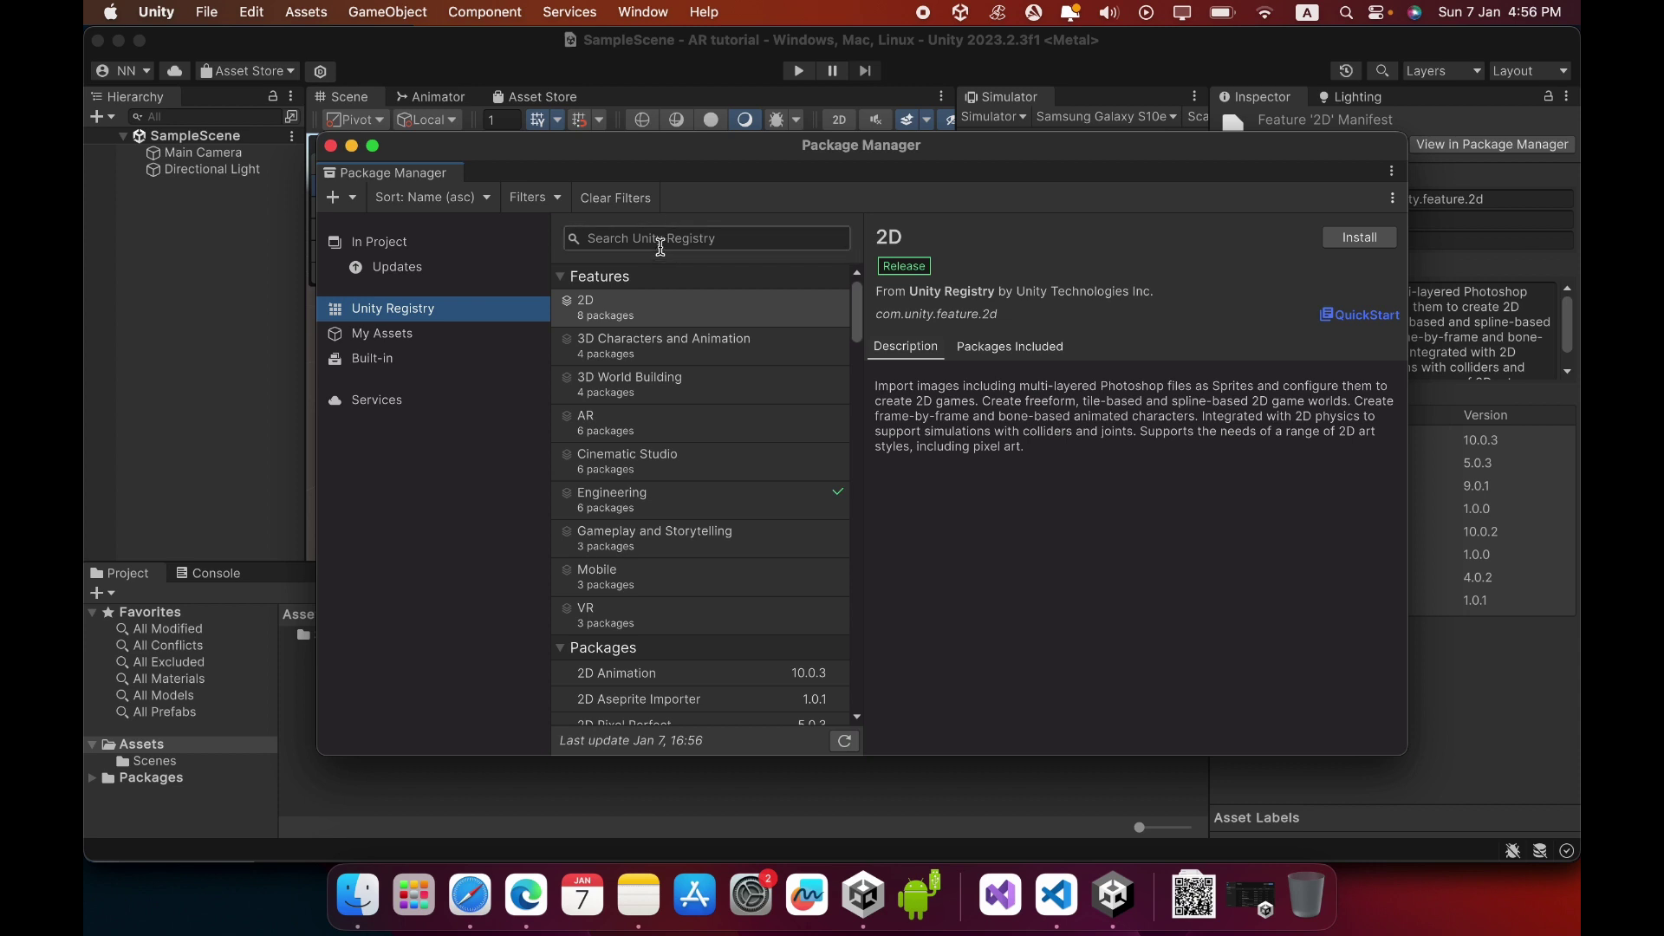
type("ar f")
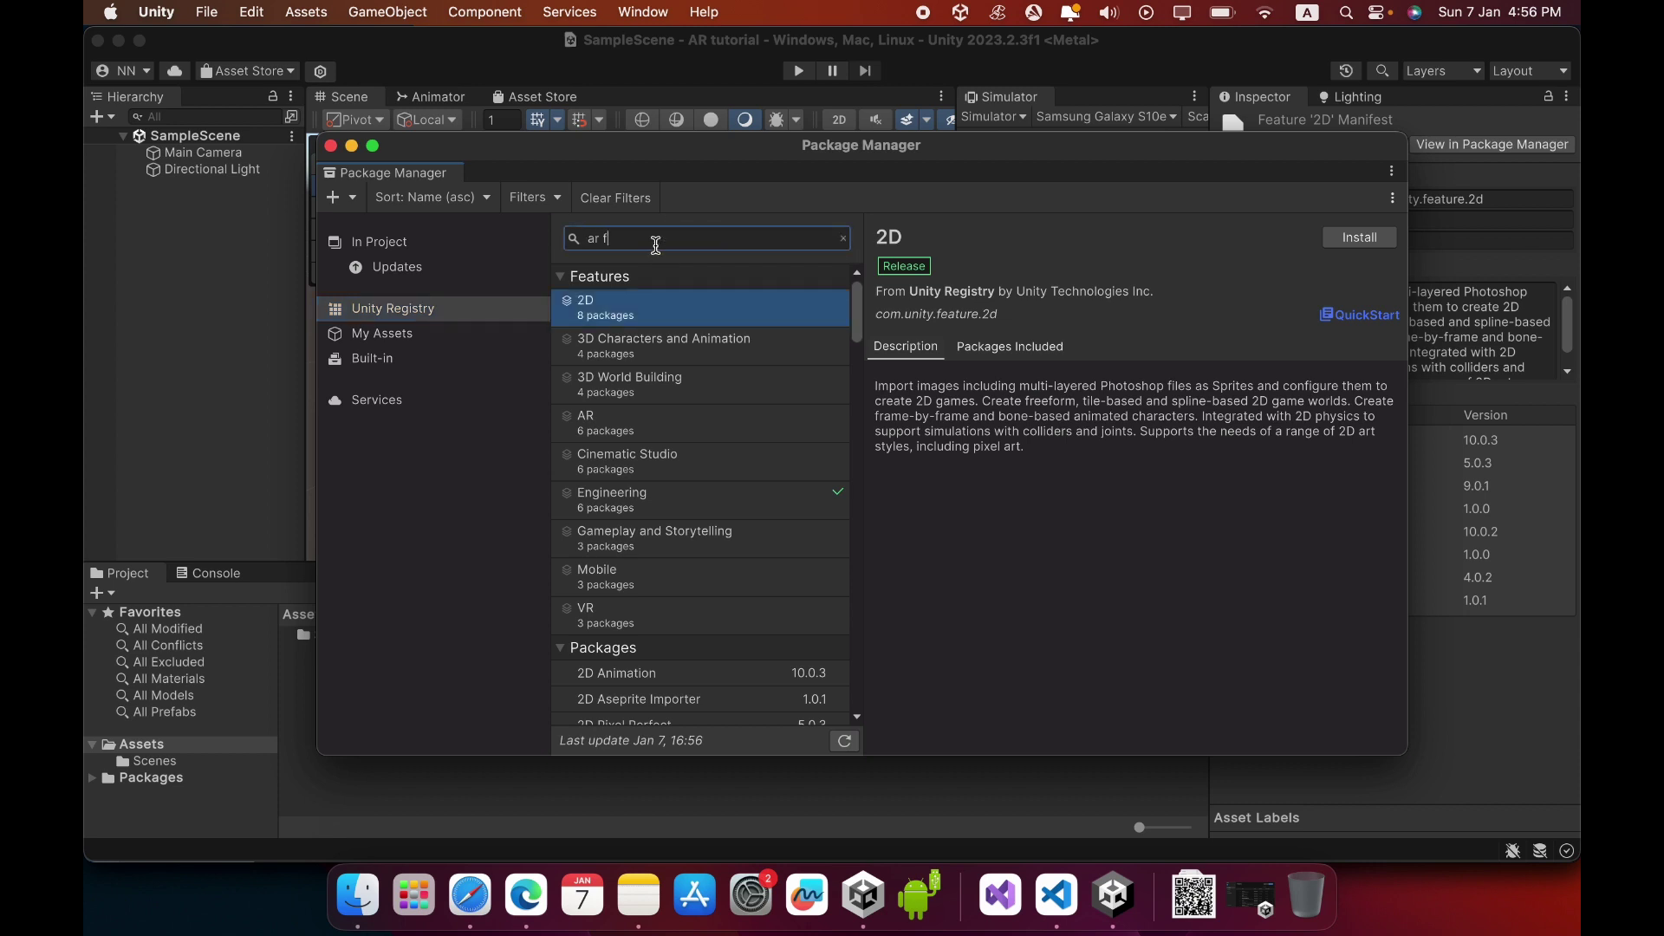
type("ou")
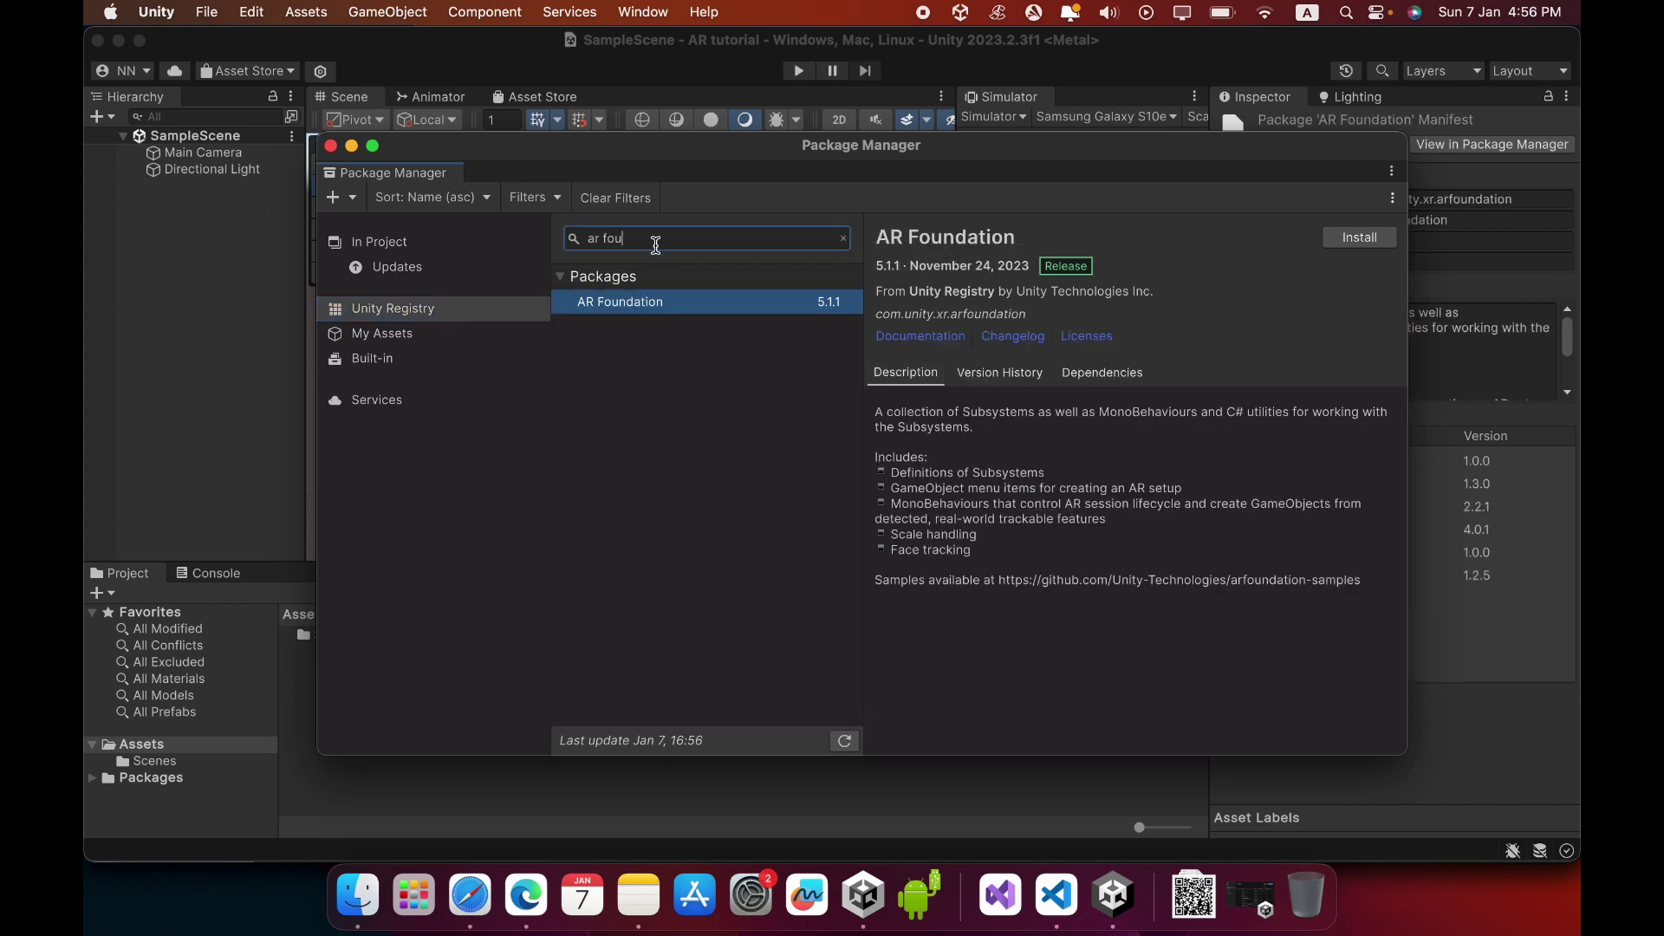
left_click(654, 305)
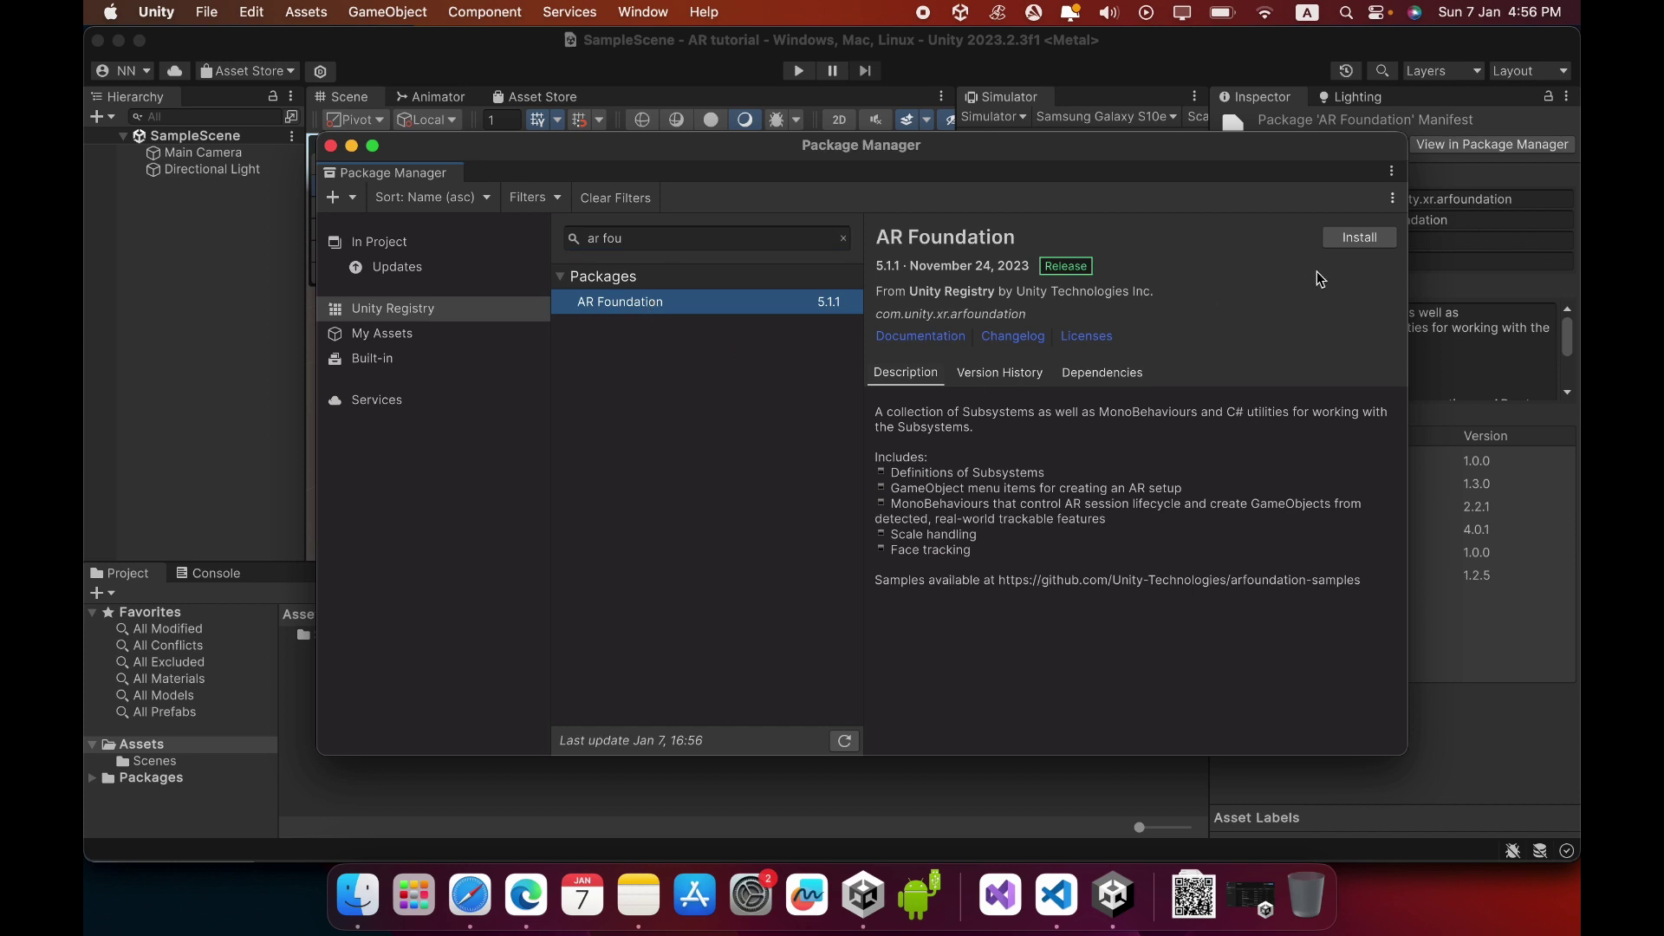
- Install AR Foundation 5.1.1 and accept enabling native input backends with an editor restart
left_click(1348, 240)
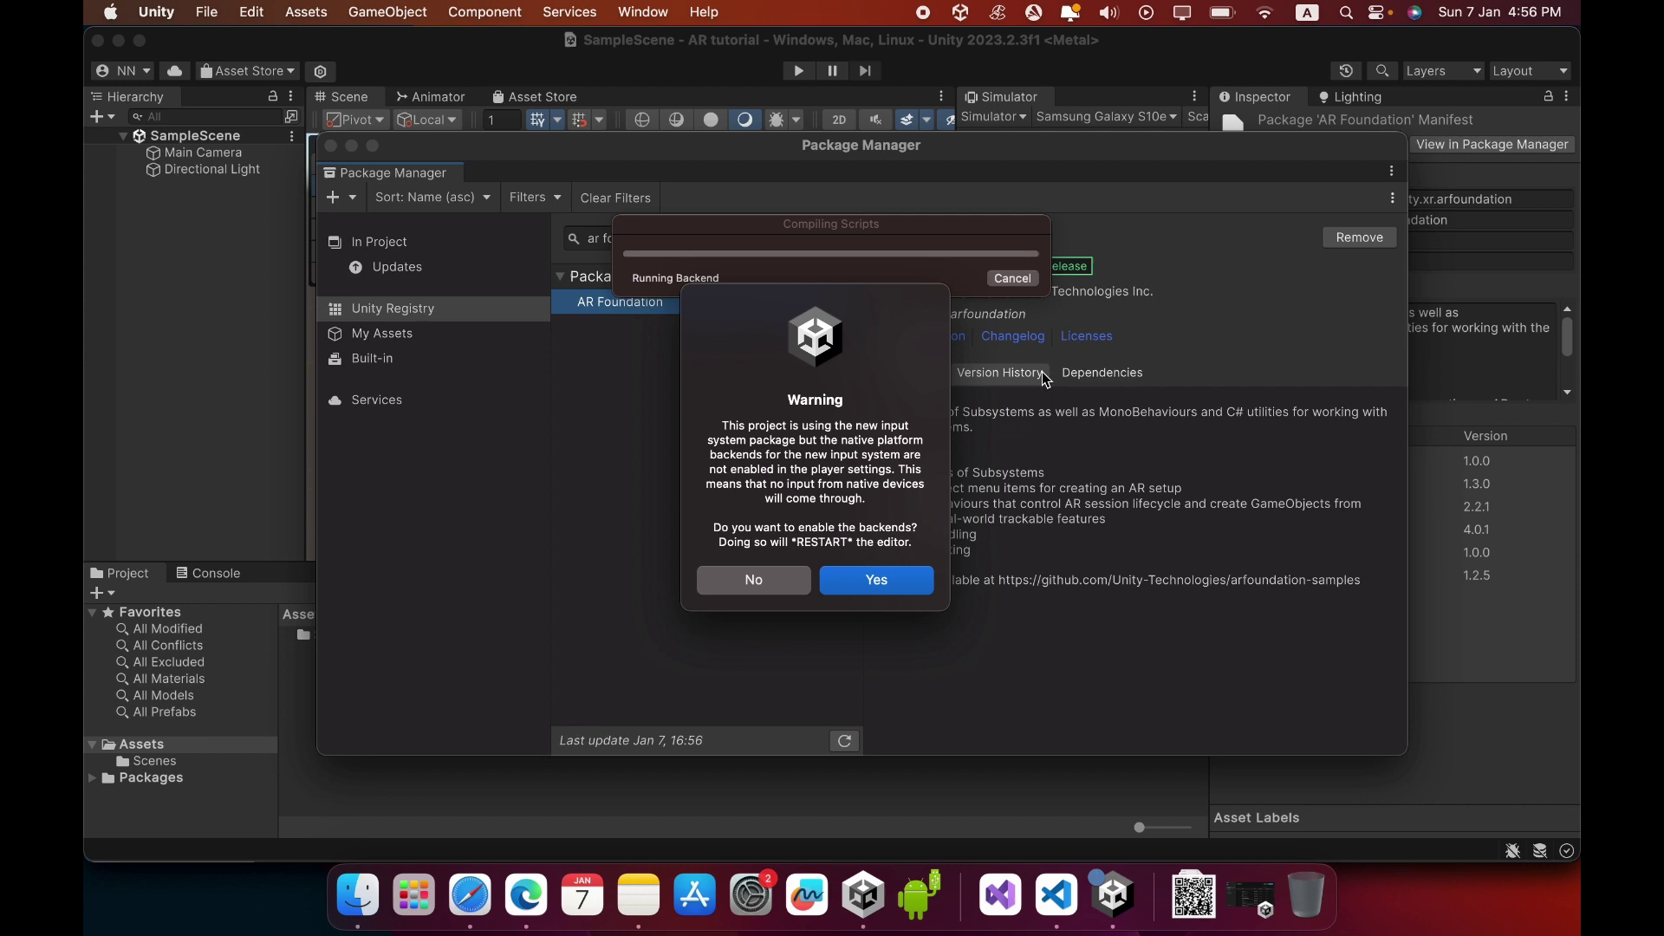
left_click(874, 580)
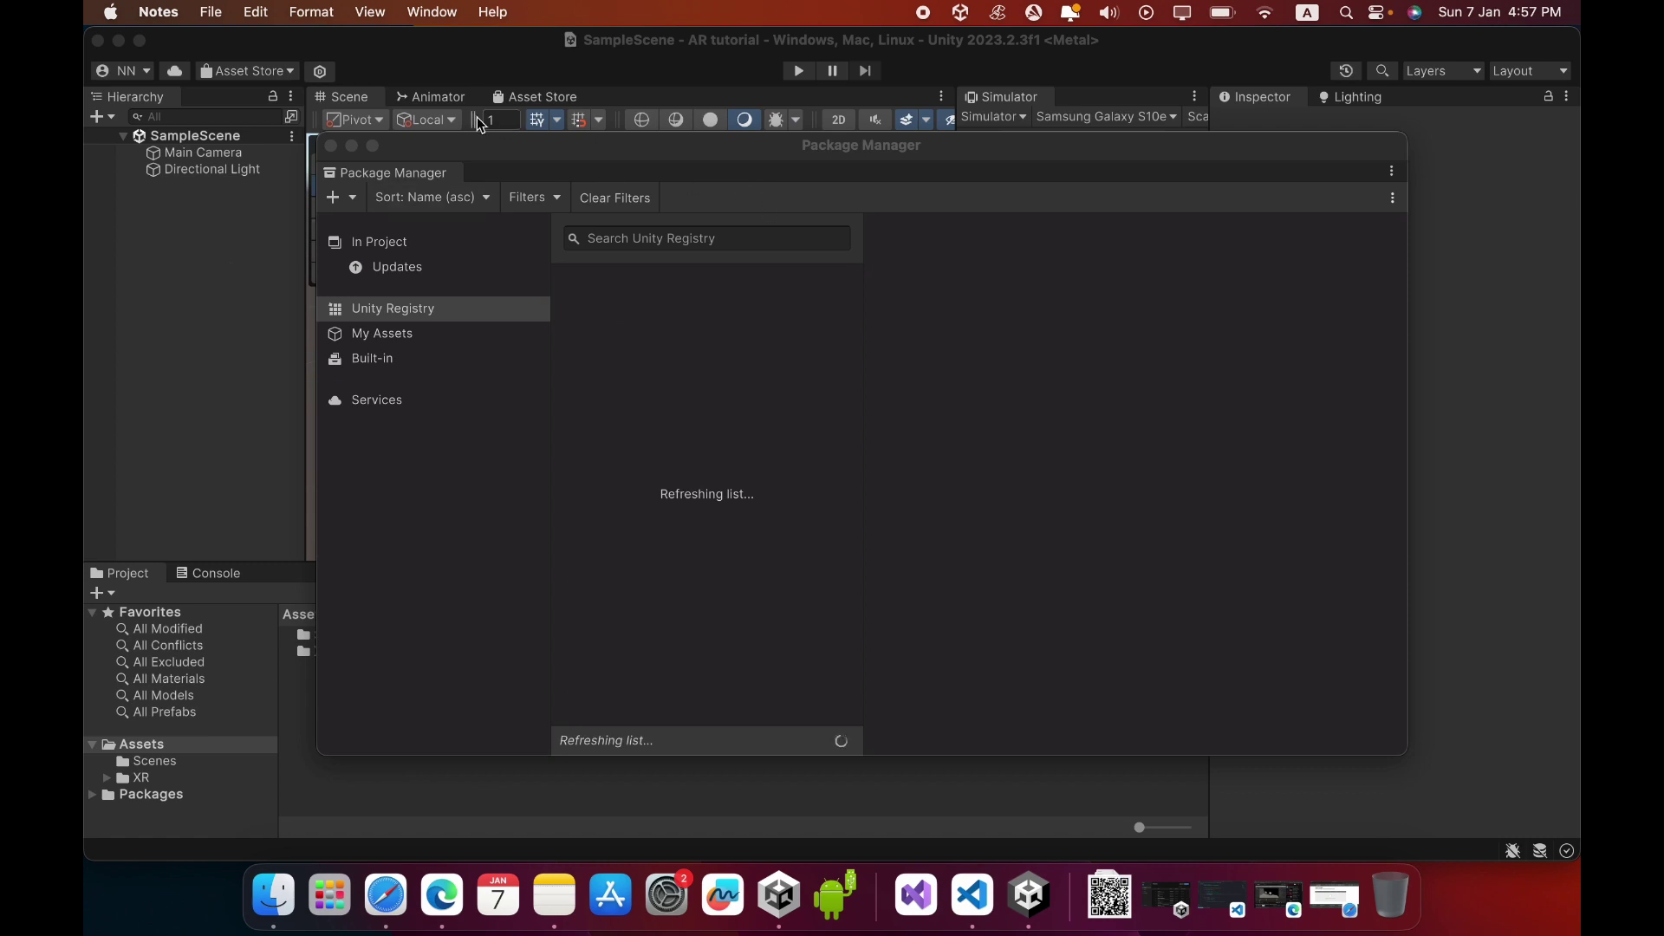
- Add an XR Origin (Mobile AR) and an AR Session to the scene Hierarchy
left_click(330, 145)
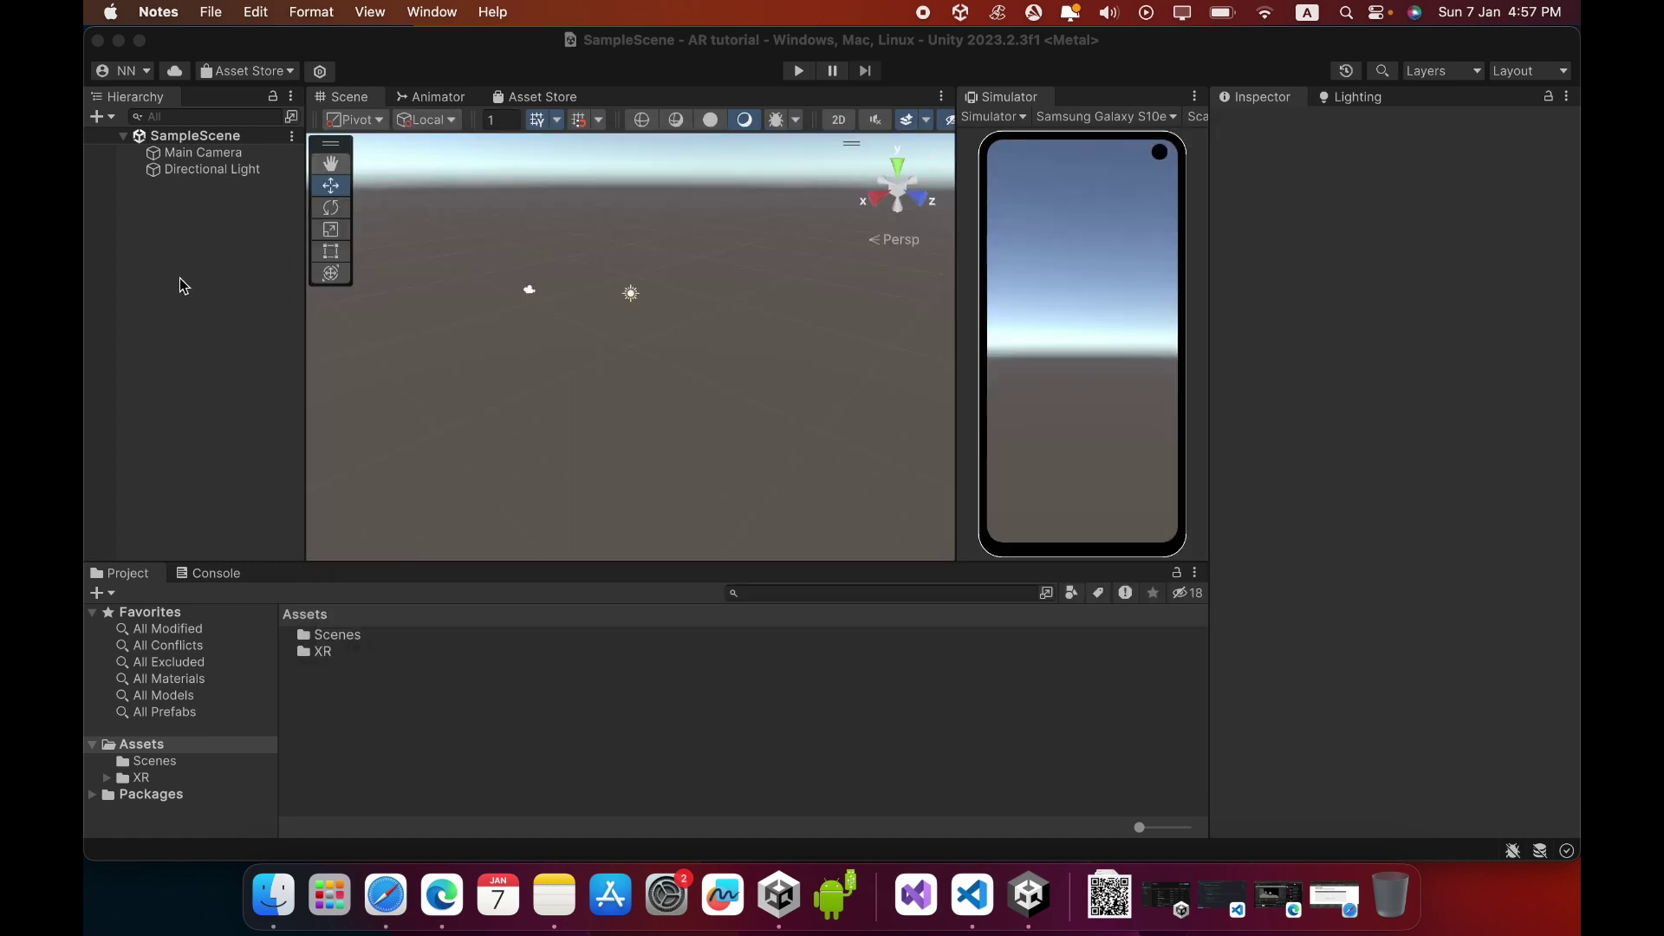
right_click(152, 257)
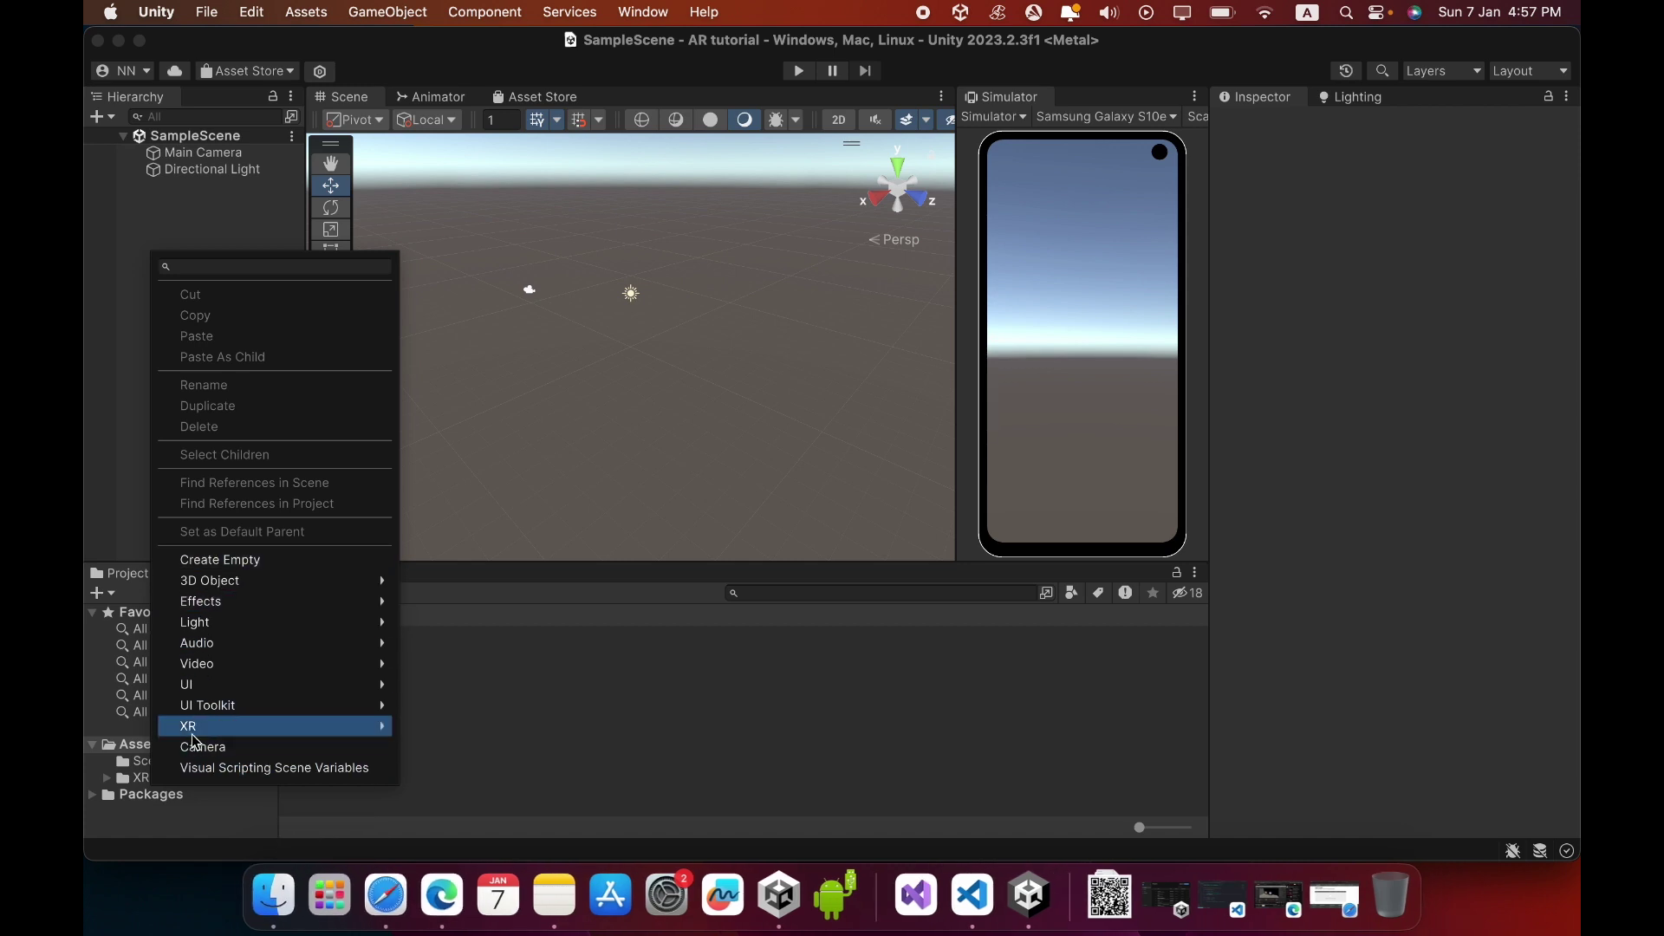
mouse_move(196, 739)
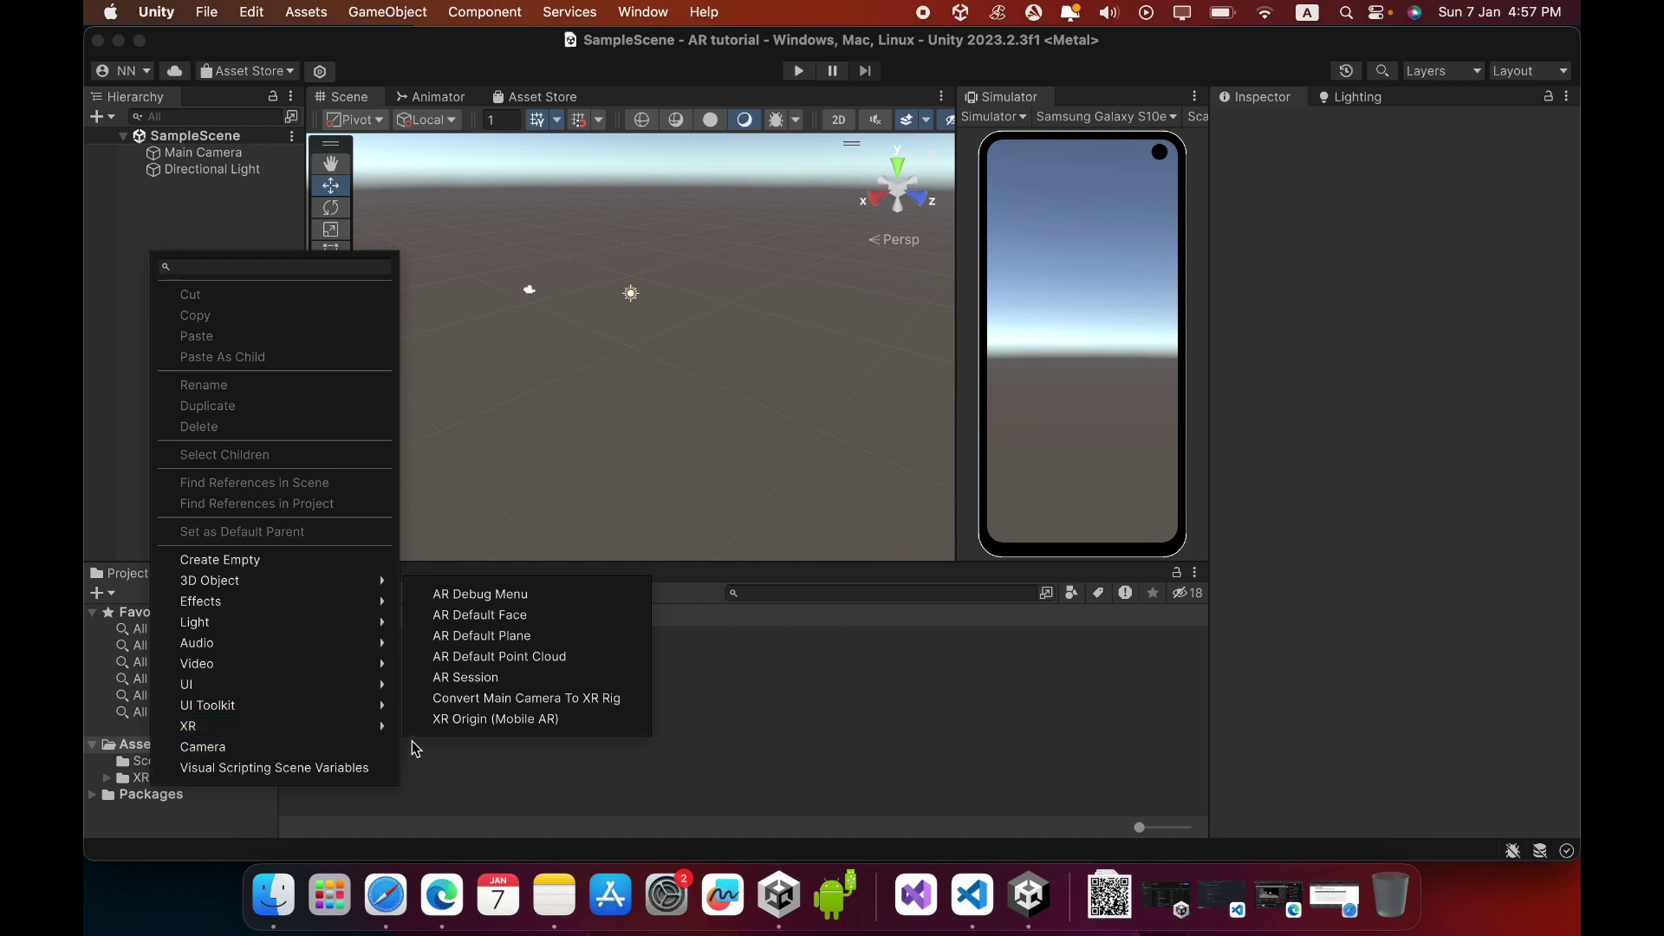
left_click(468, 719)
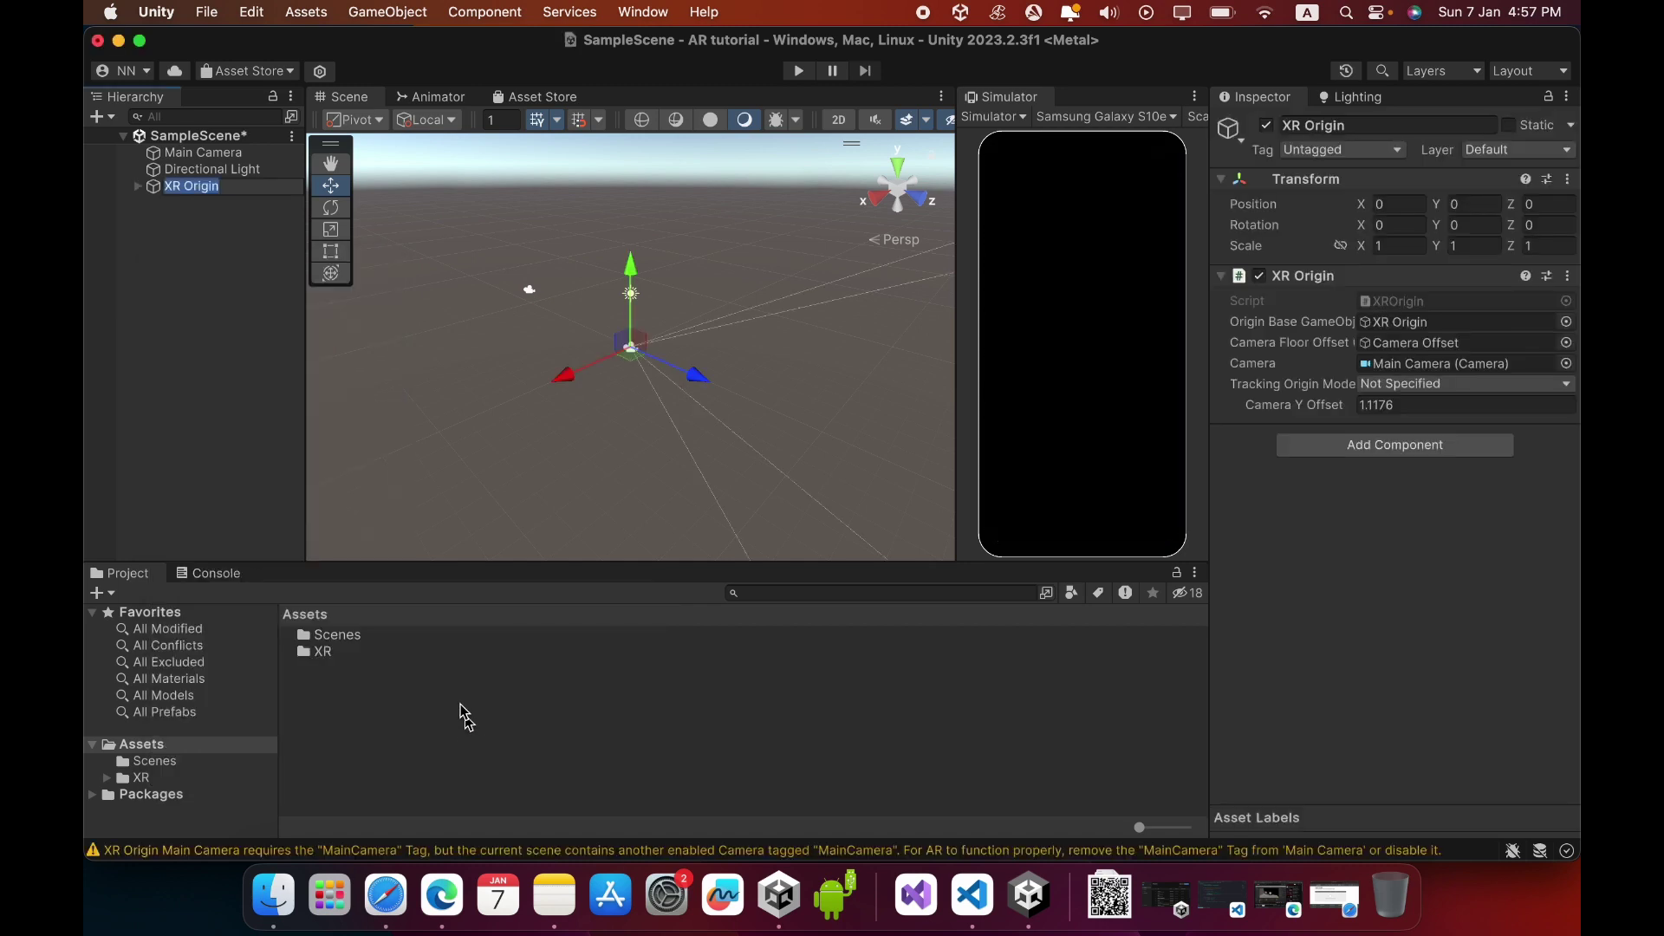
right_click(183, 293)
mouse_move(350, 771)
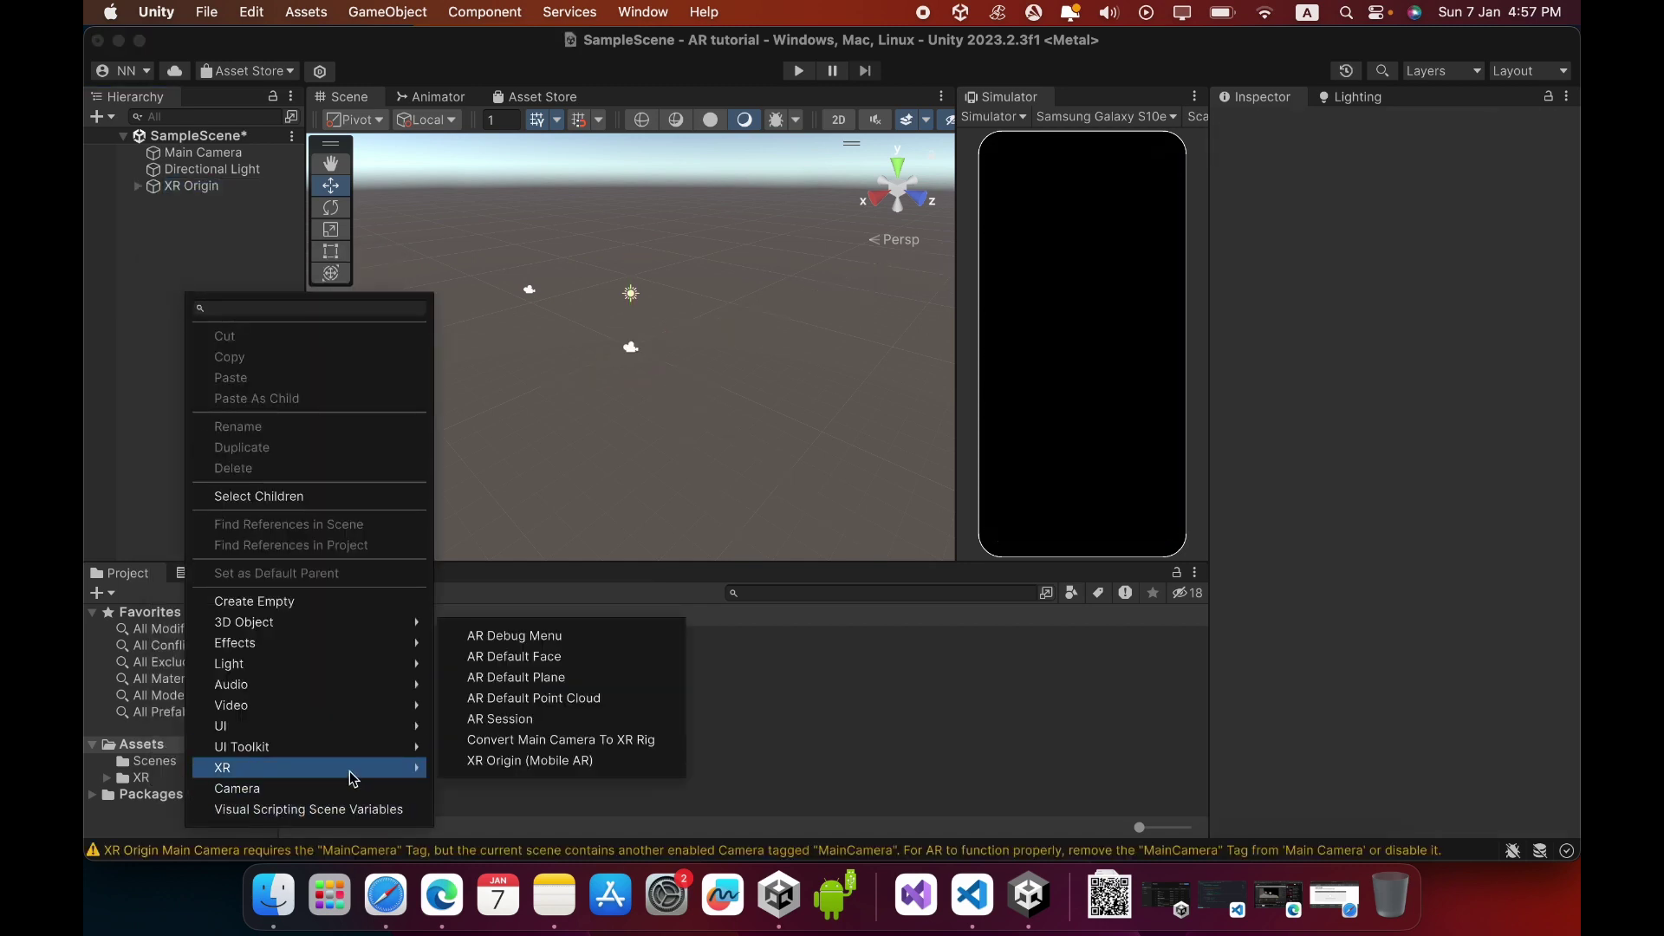
left_click(532, 724)
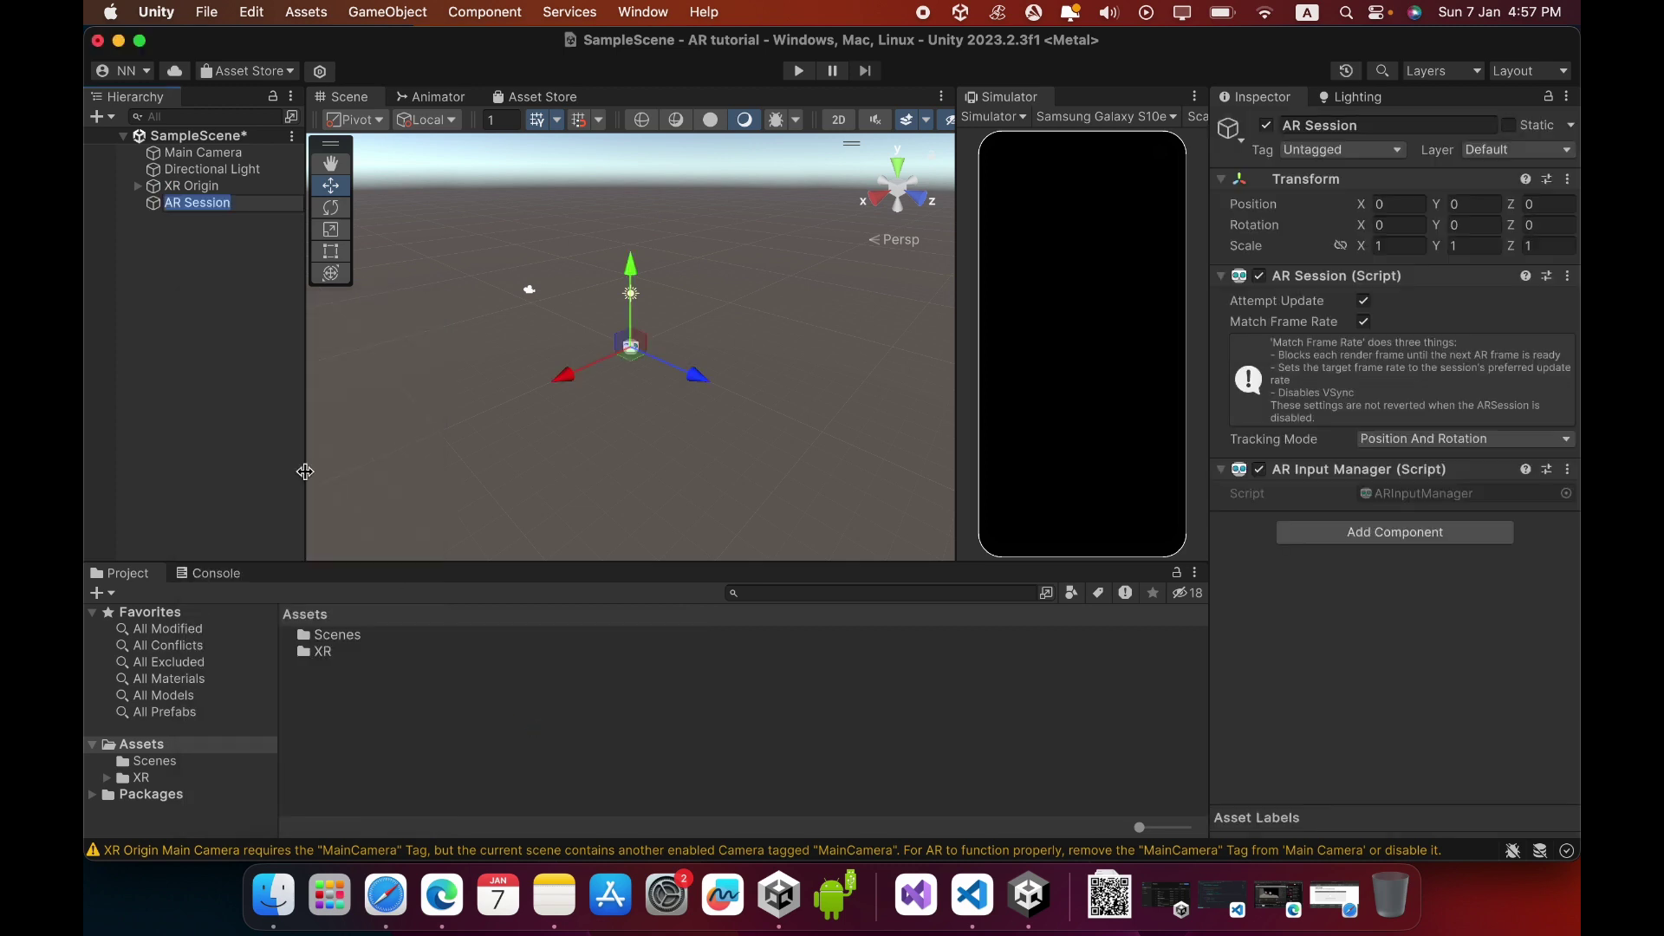
- Delete the original Main Camera and expand XR Origin down to its Camera Offset camera
left_click(206, 157)
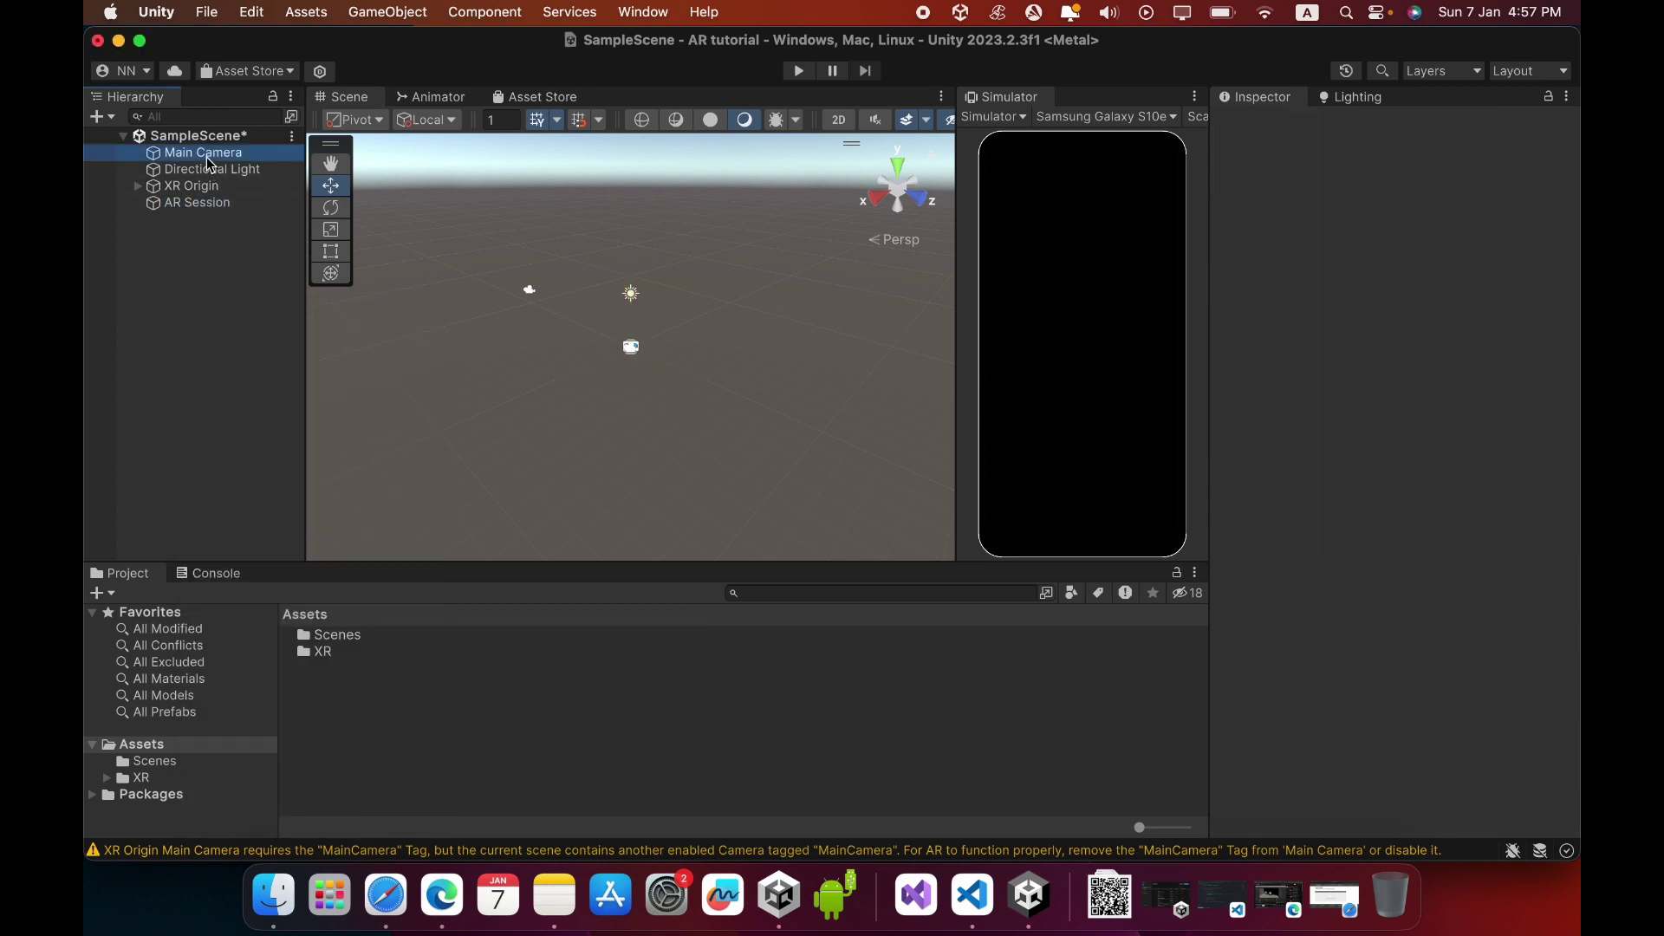
key("super+BackSpace")
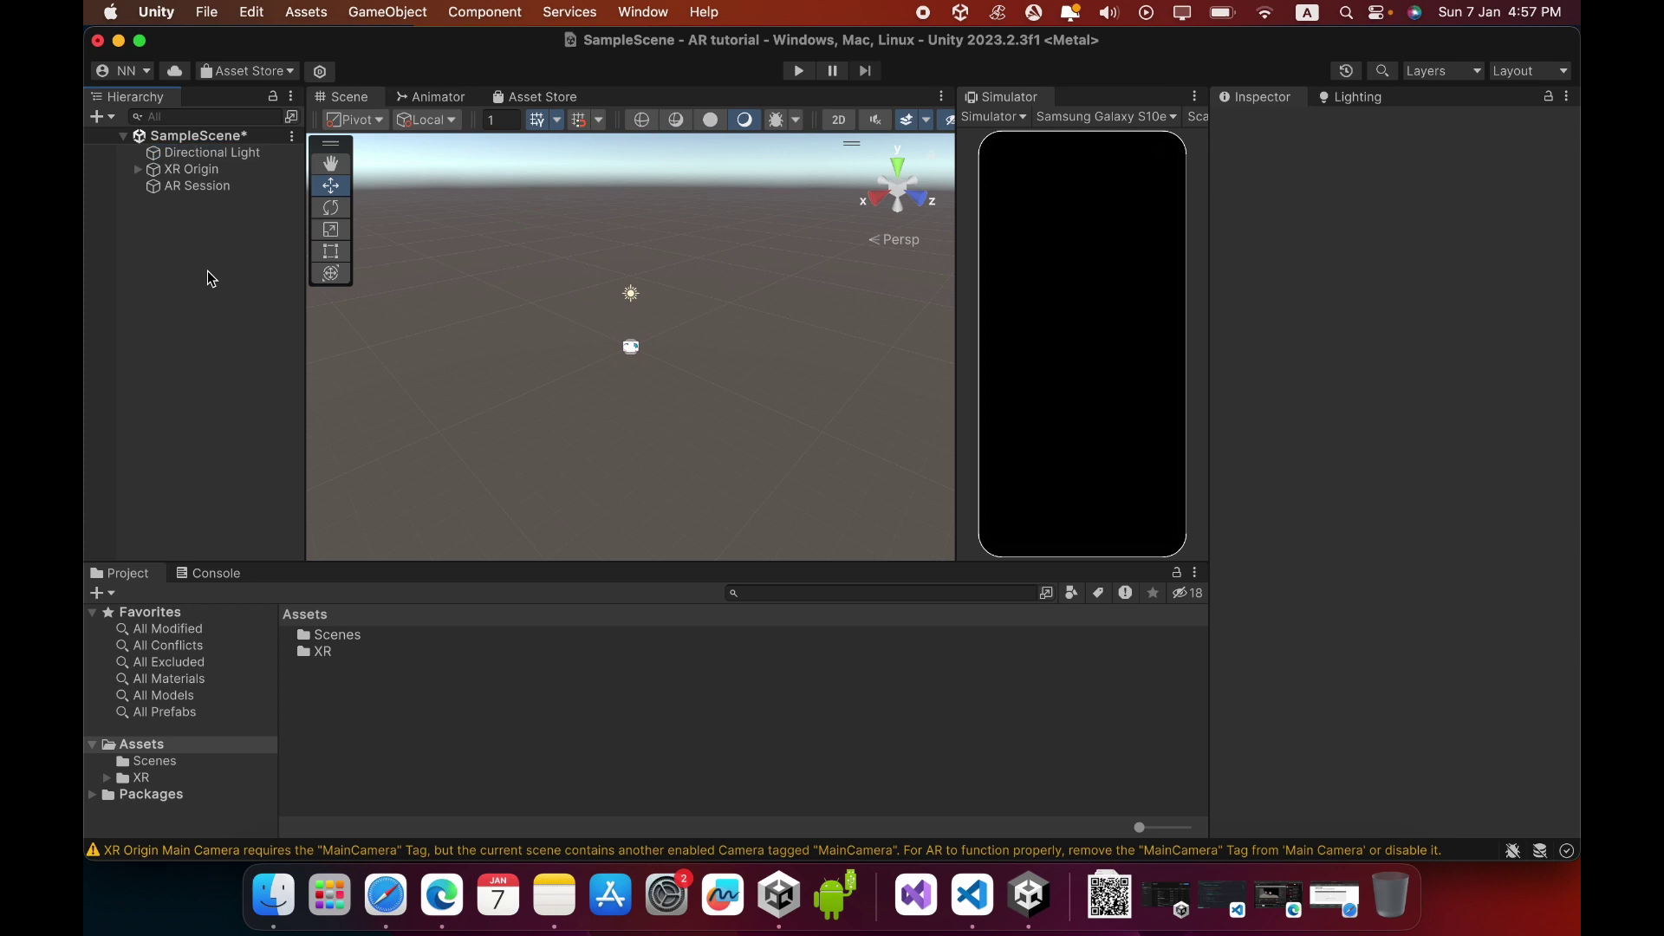
left_click(178, 170)
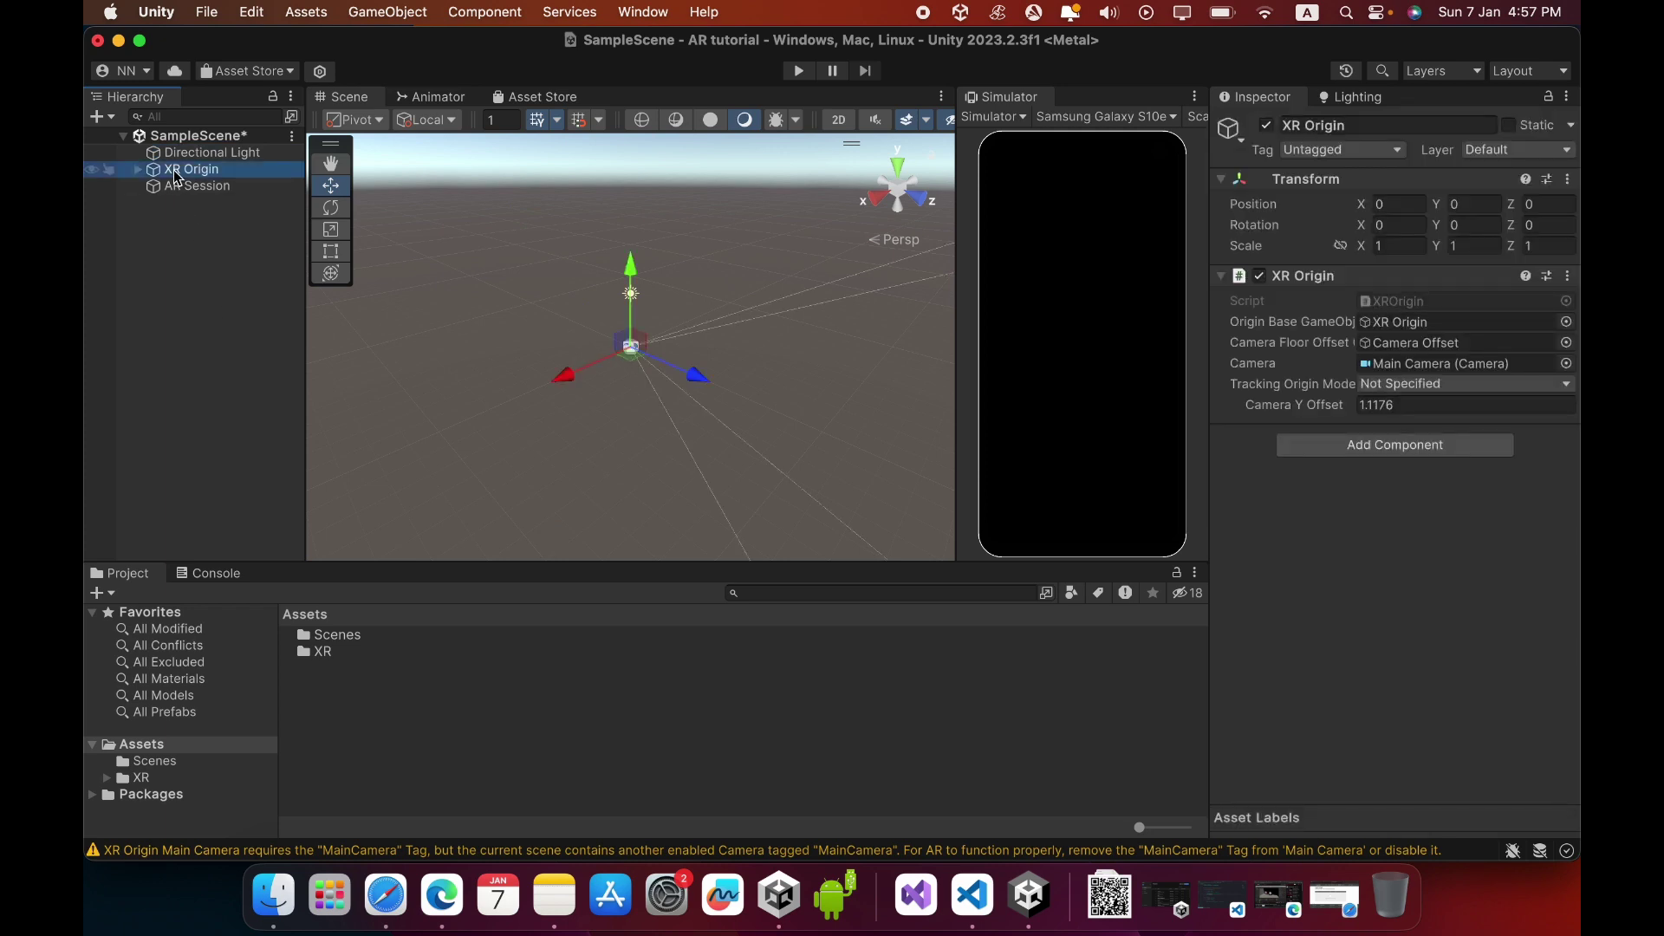
left_click(141, 172)
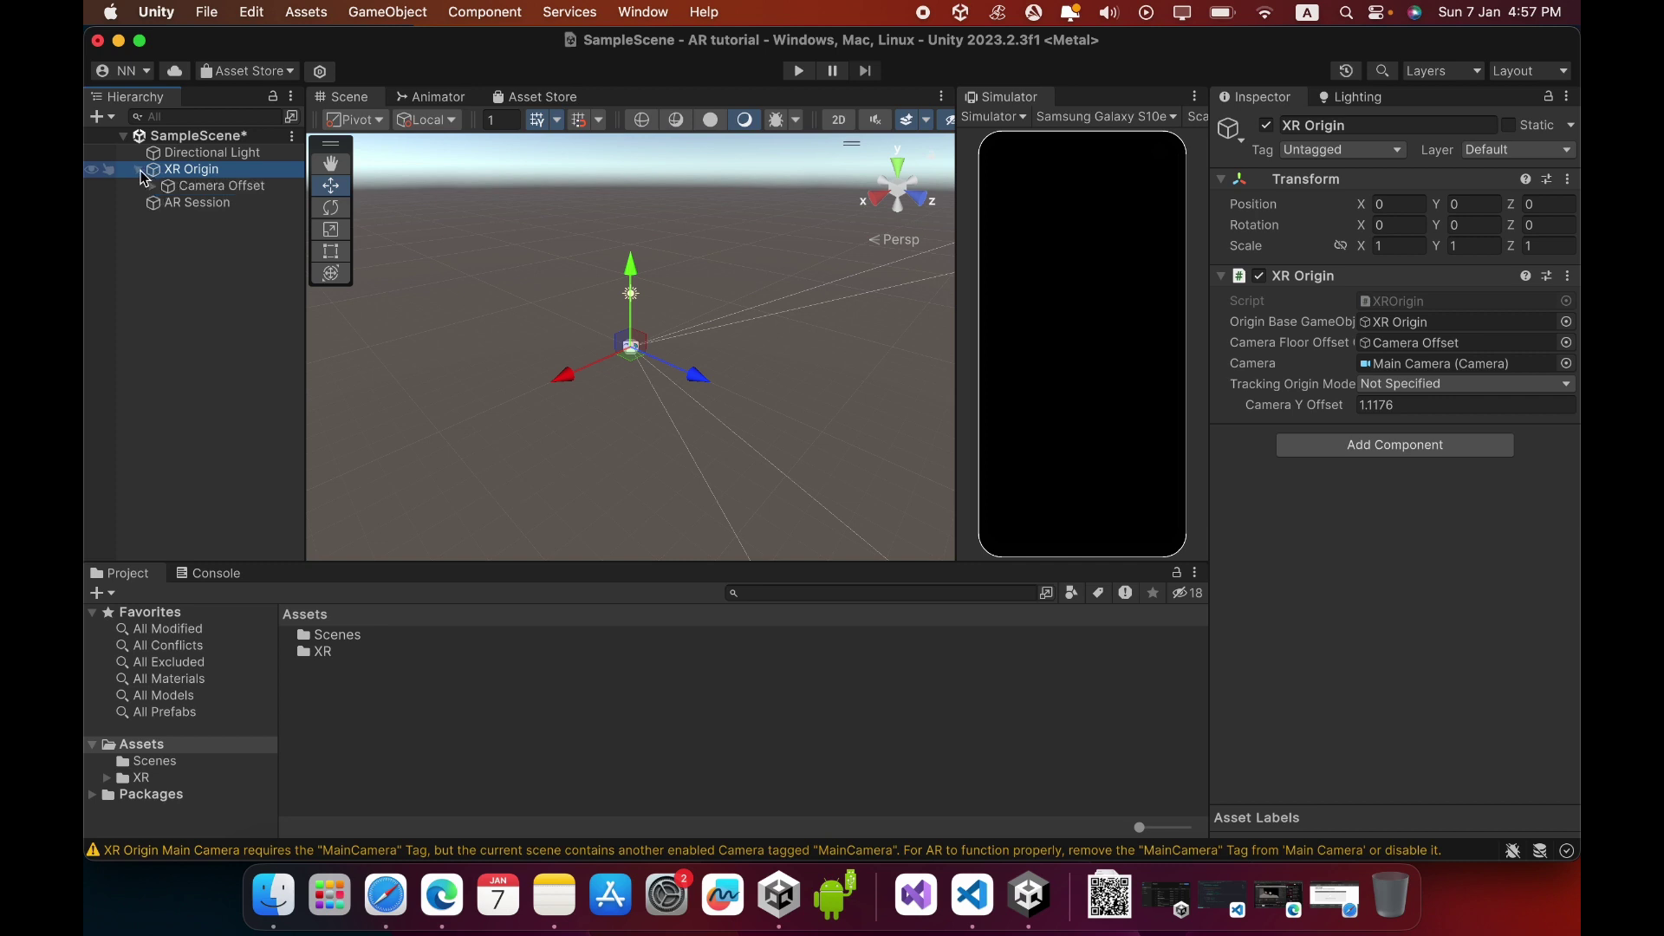
left_click(152, 186)
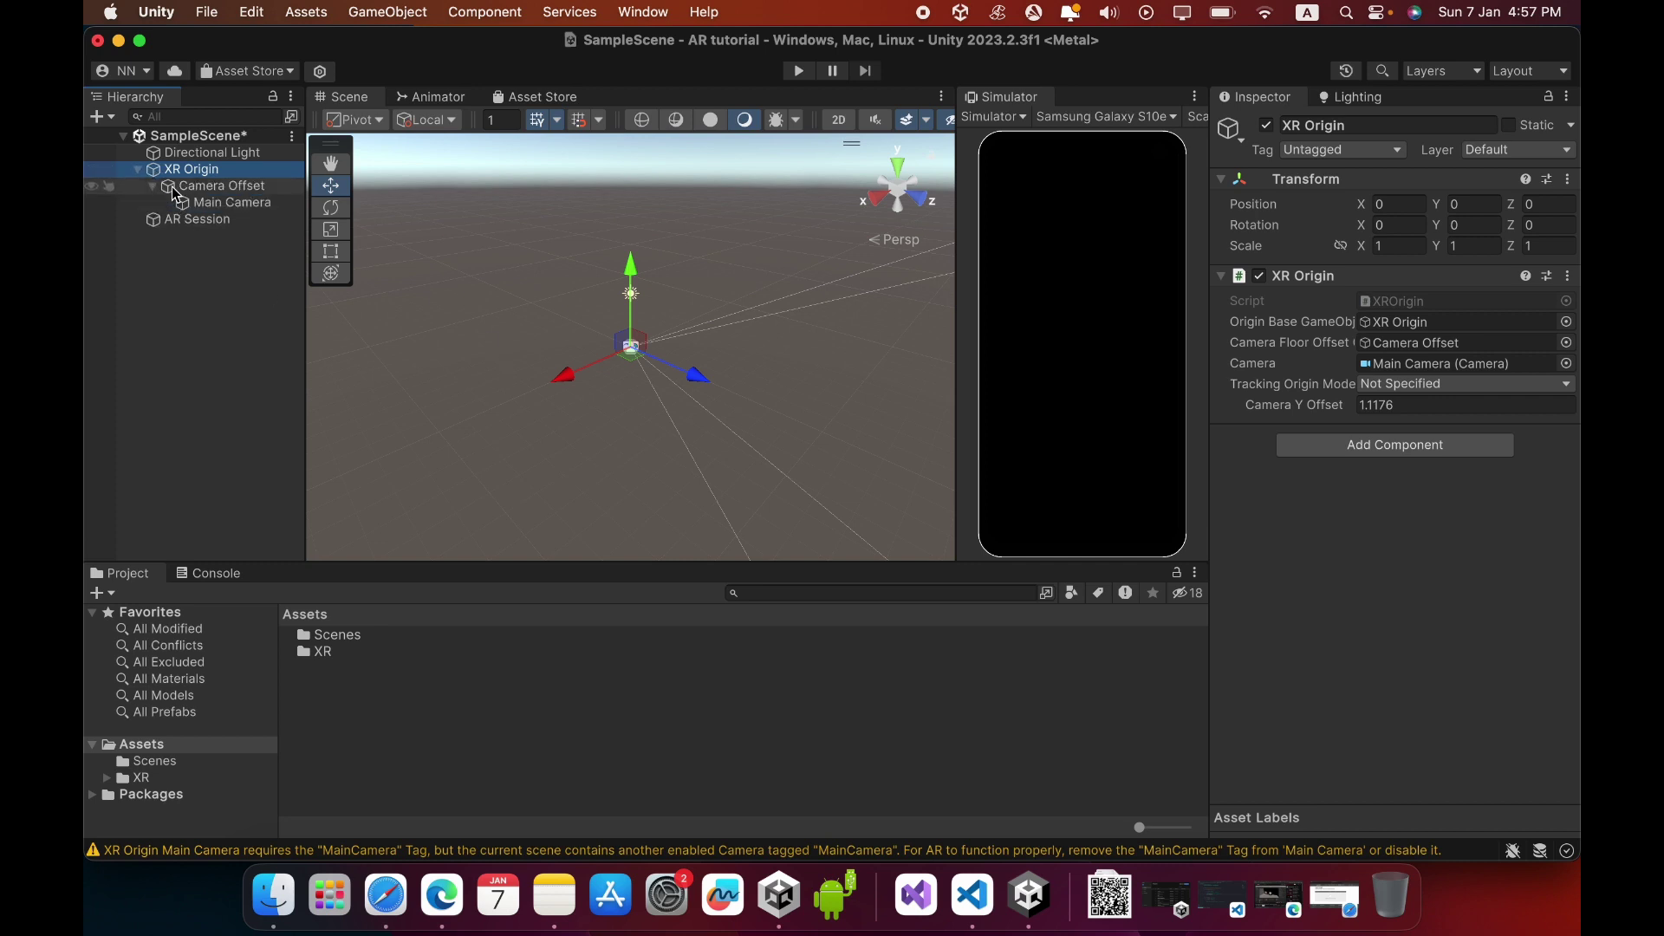
- Attach an AR Tracked Image Manager component to XR Origin via Add Component
left_click(1427, 448)
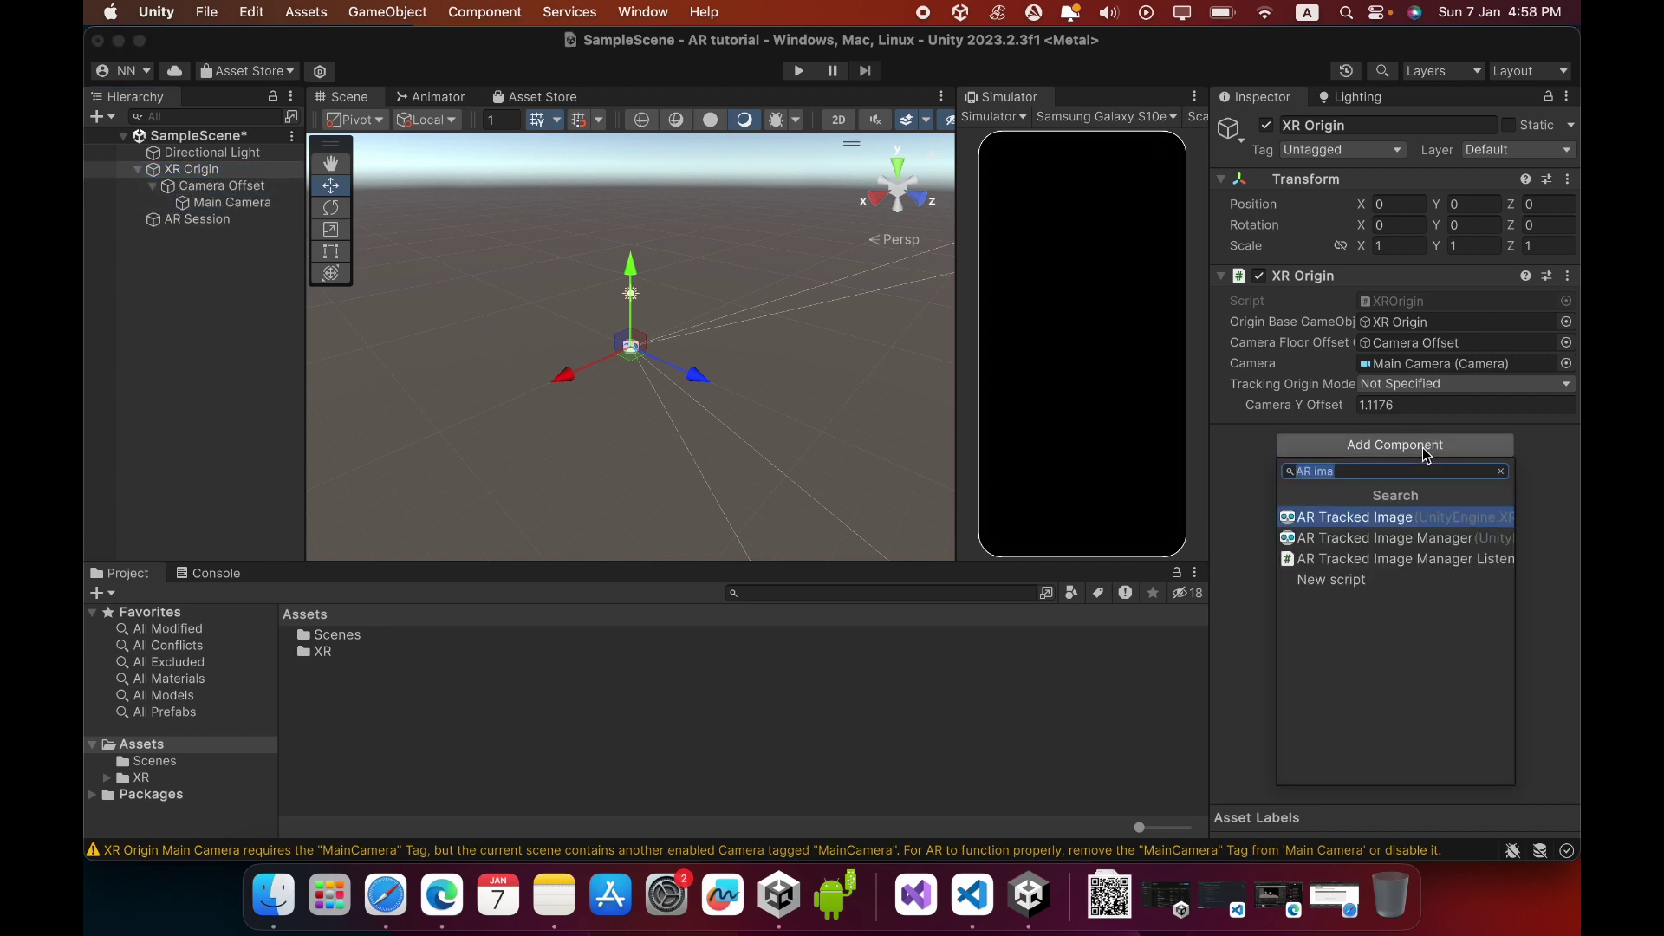
left_click(1339, 539)
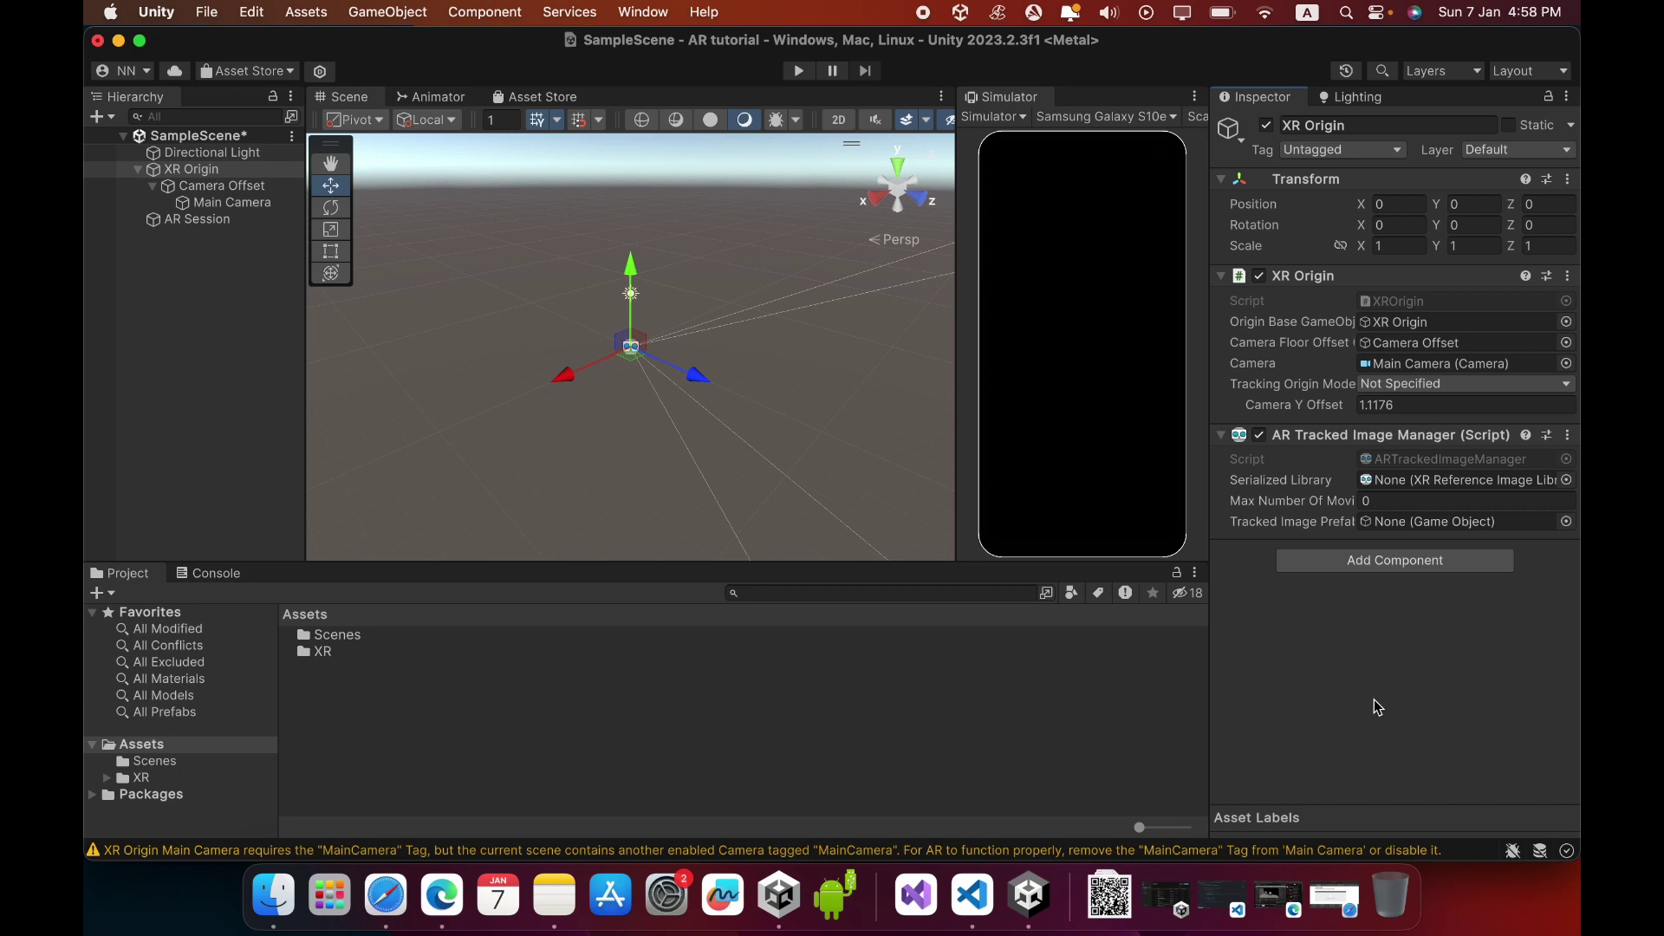
- Create an XR Reference Image Library asset in Assets, keeping the name ReferenceImageLibrary
right_click(548, 733)
mouse_move(726, 276)
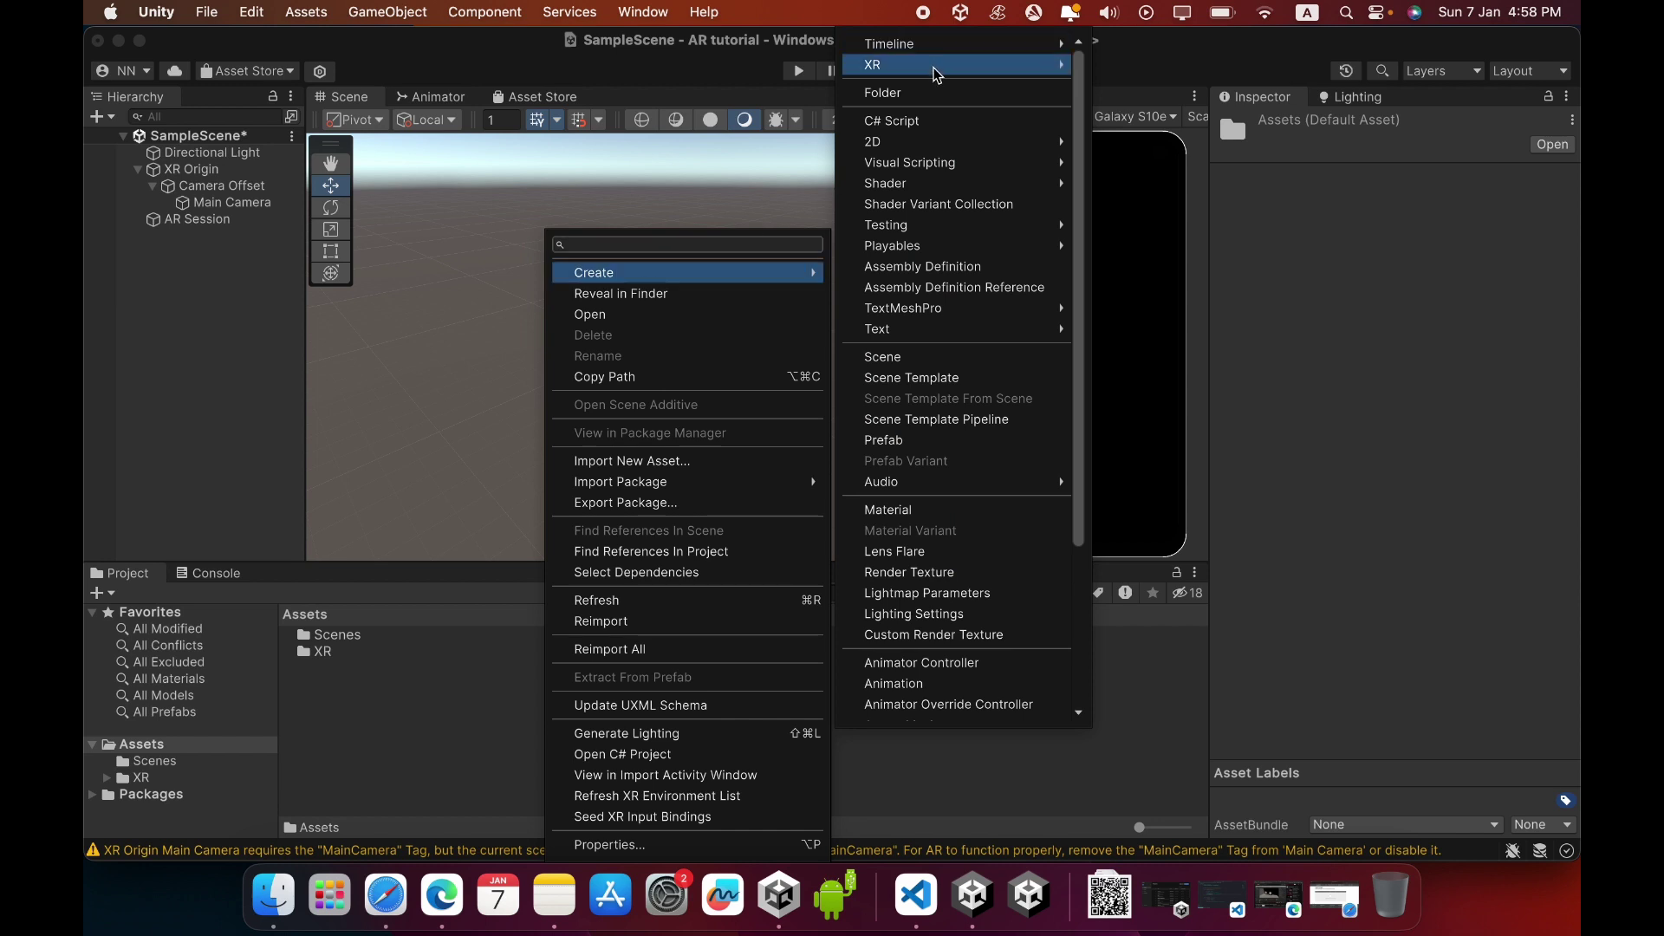
mouse_move(936, 74)
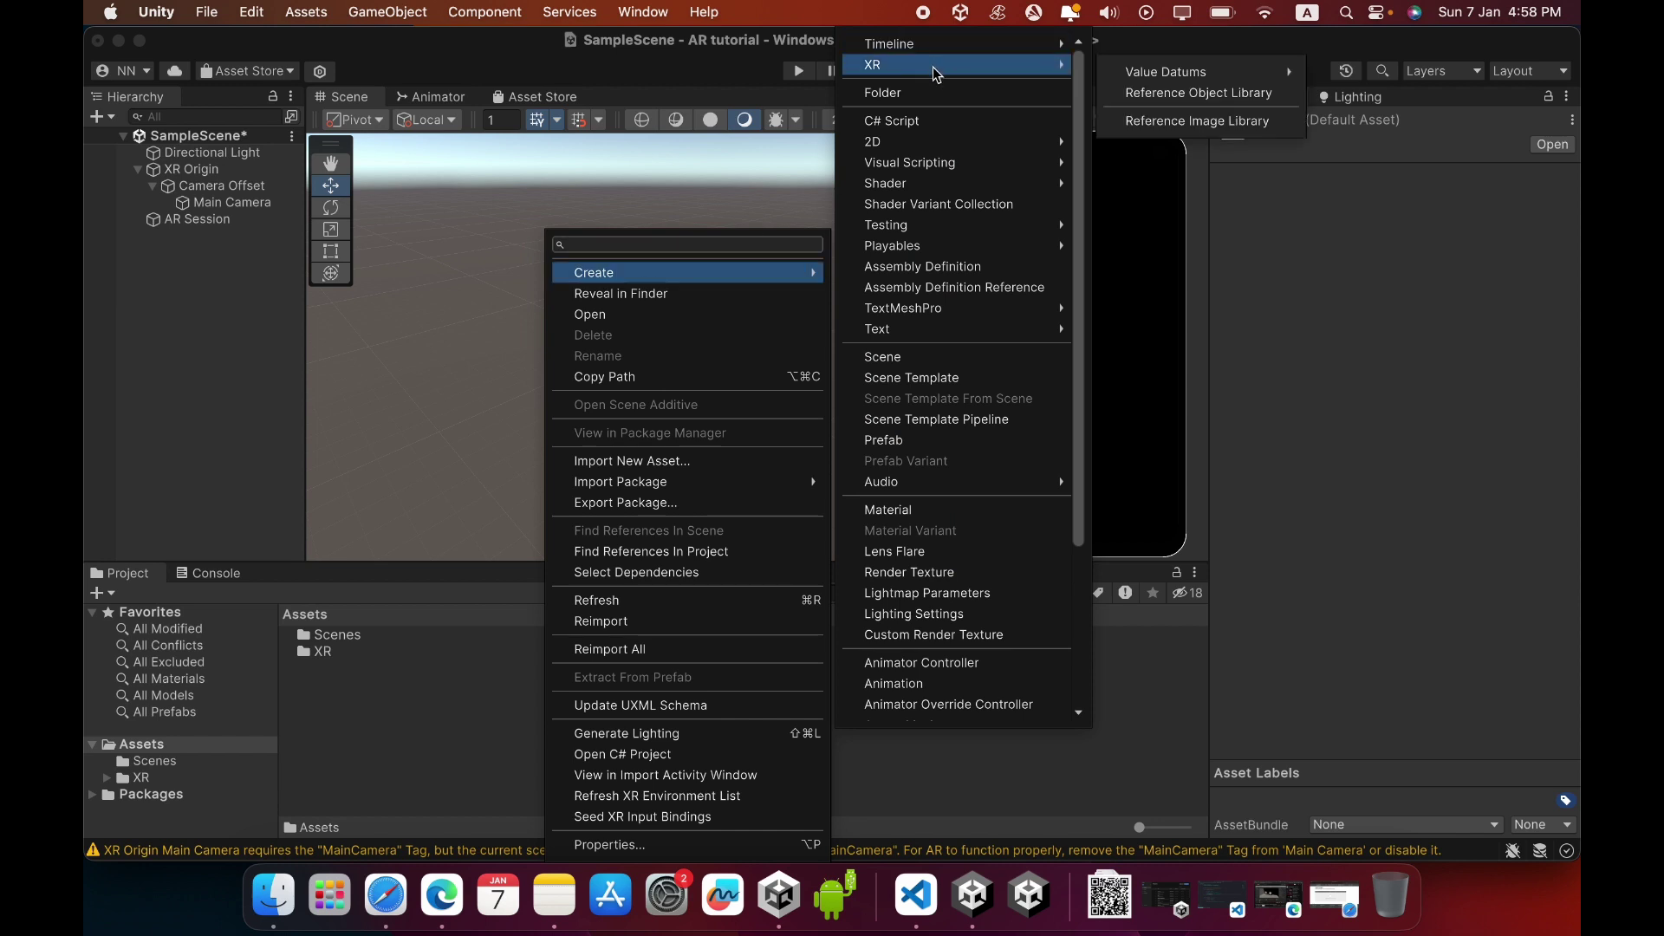
left_click(1230, 121)
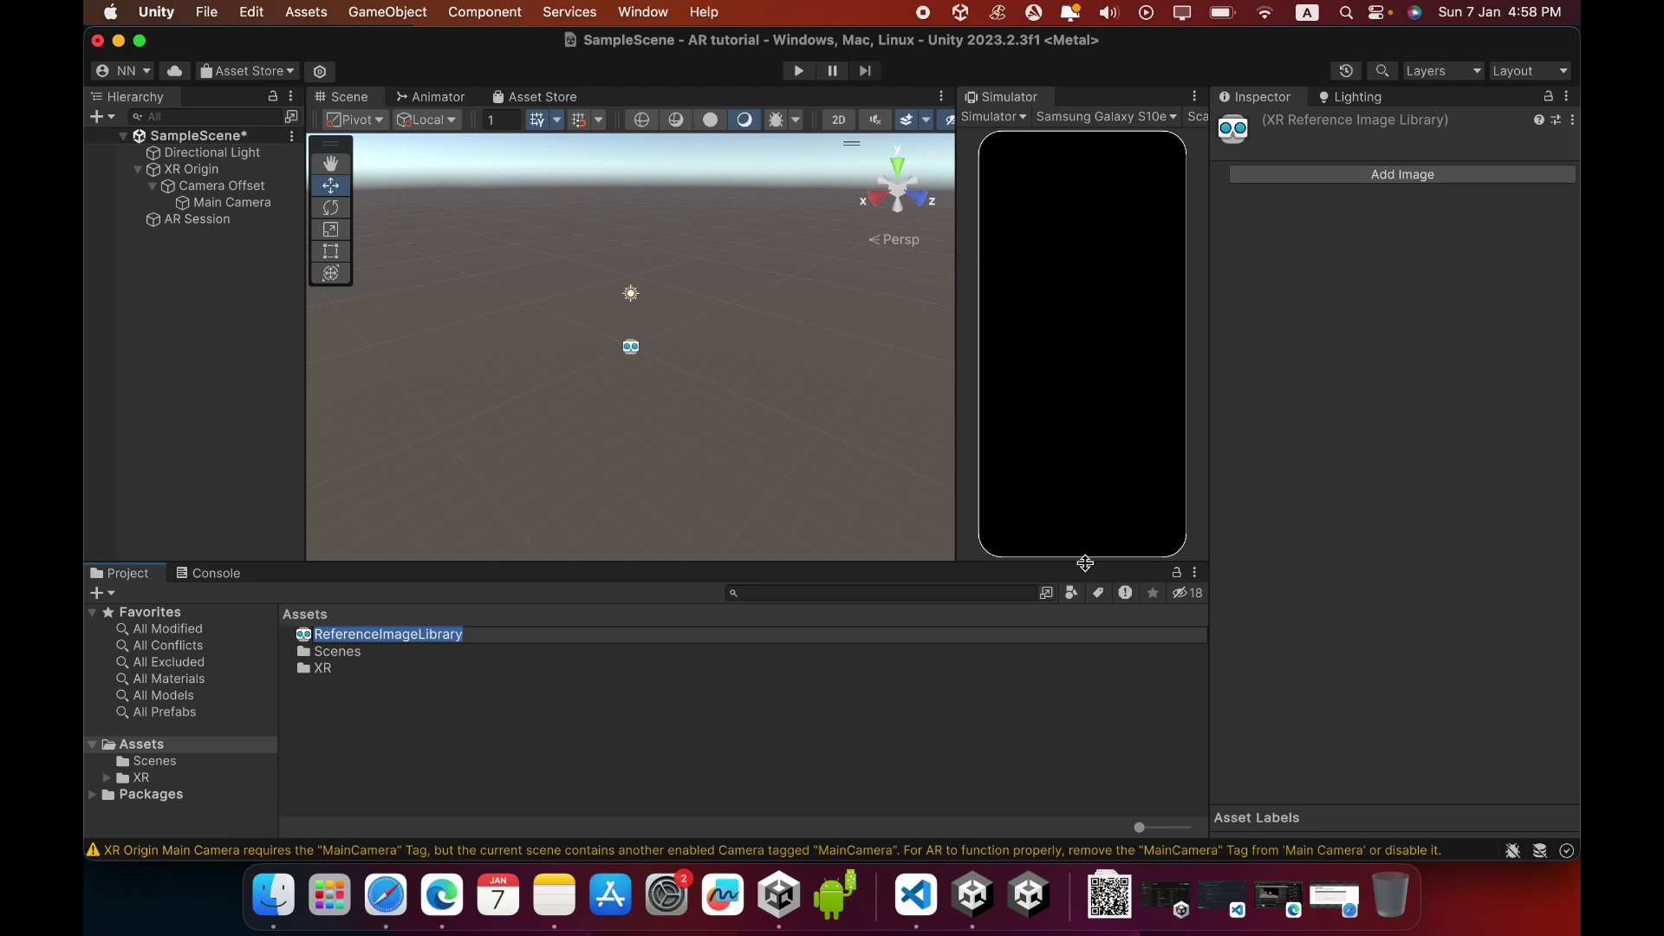
key("Return")
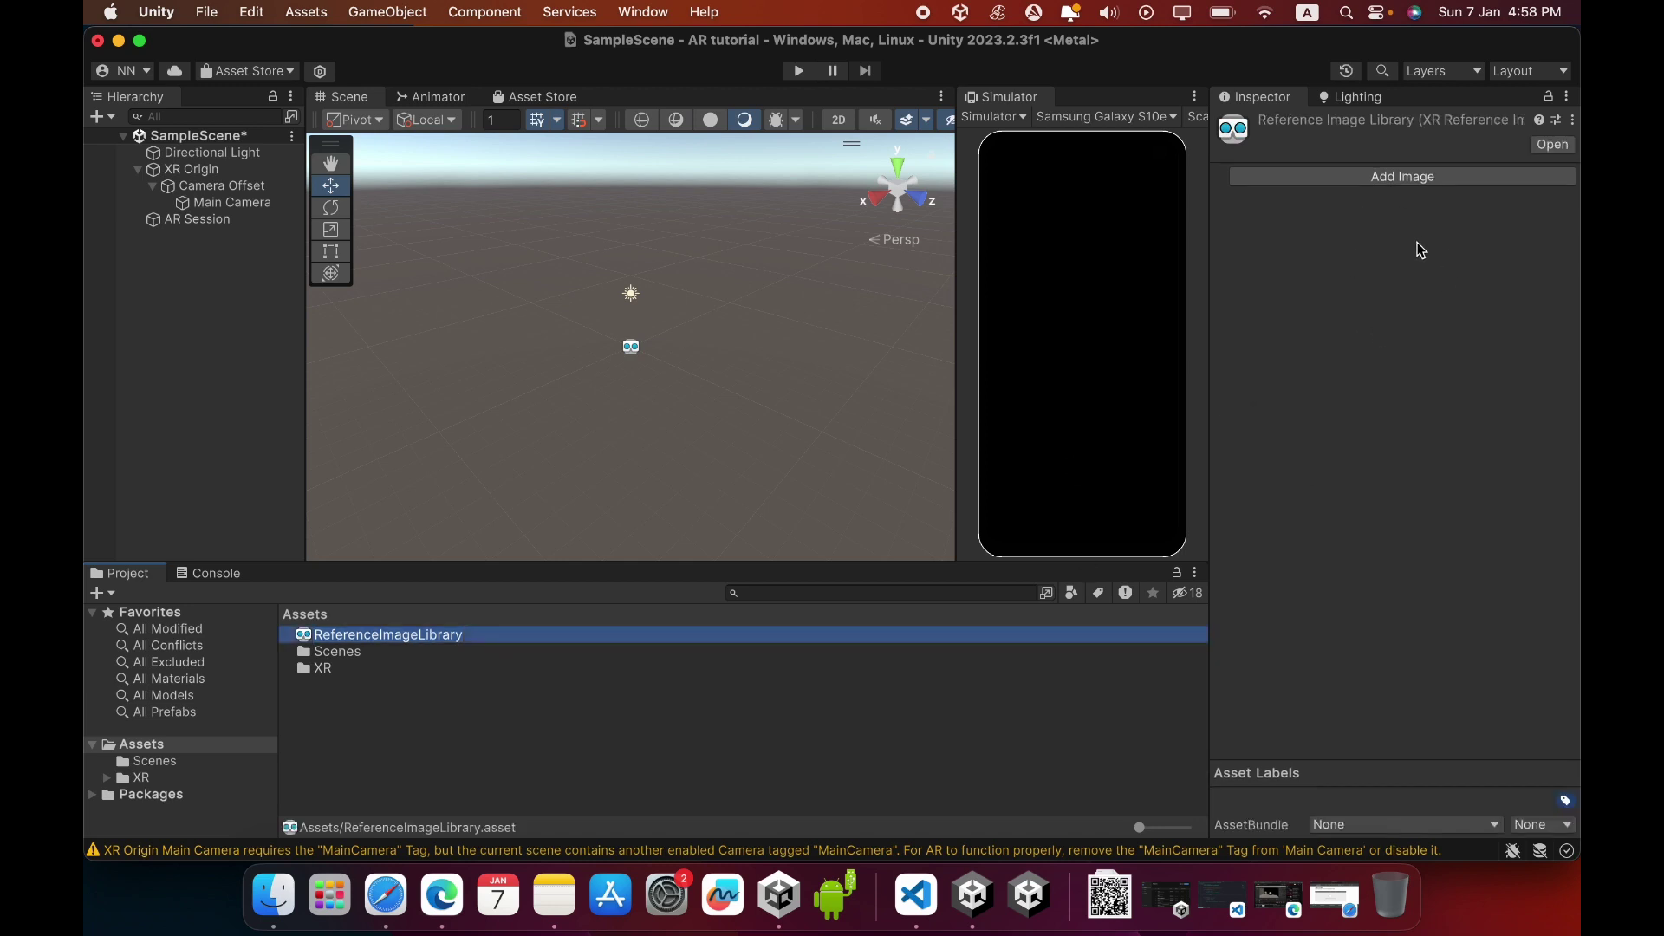
left_click(441, 640)
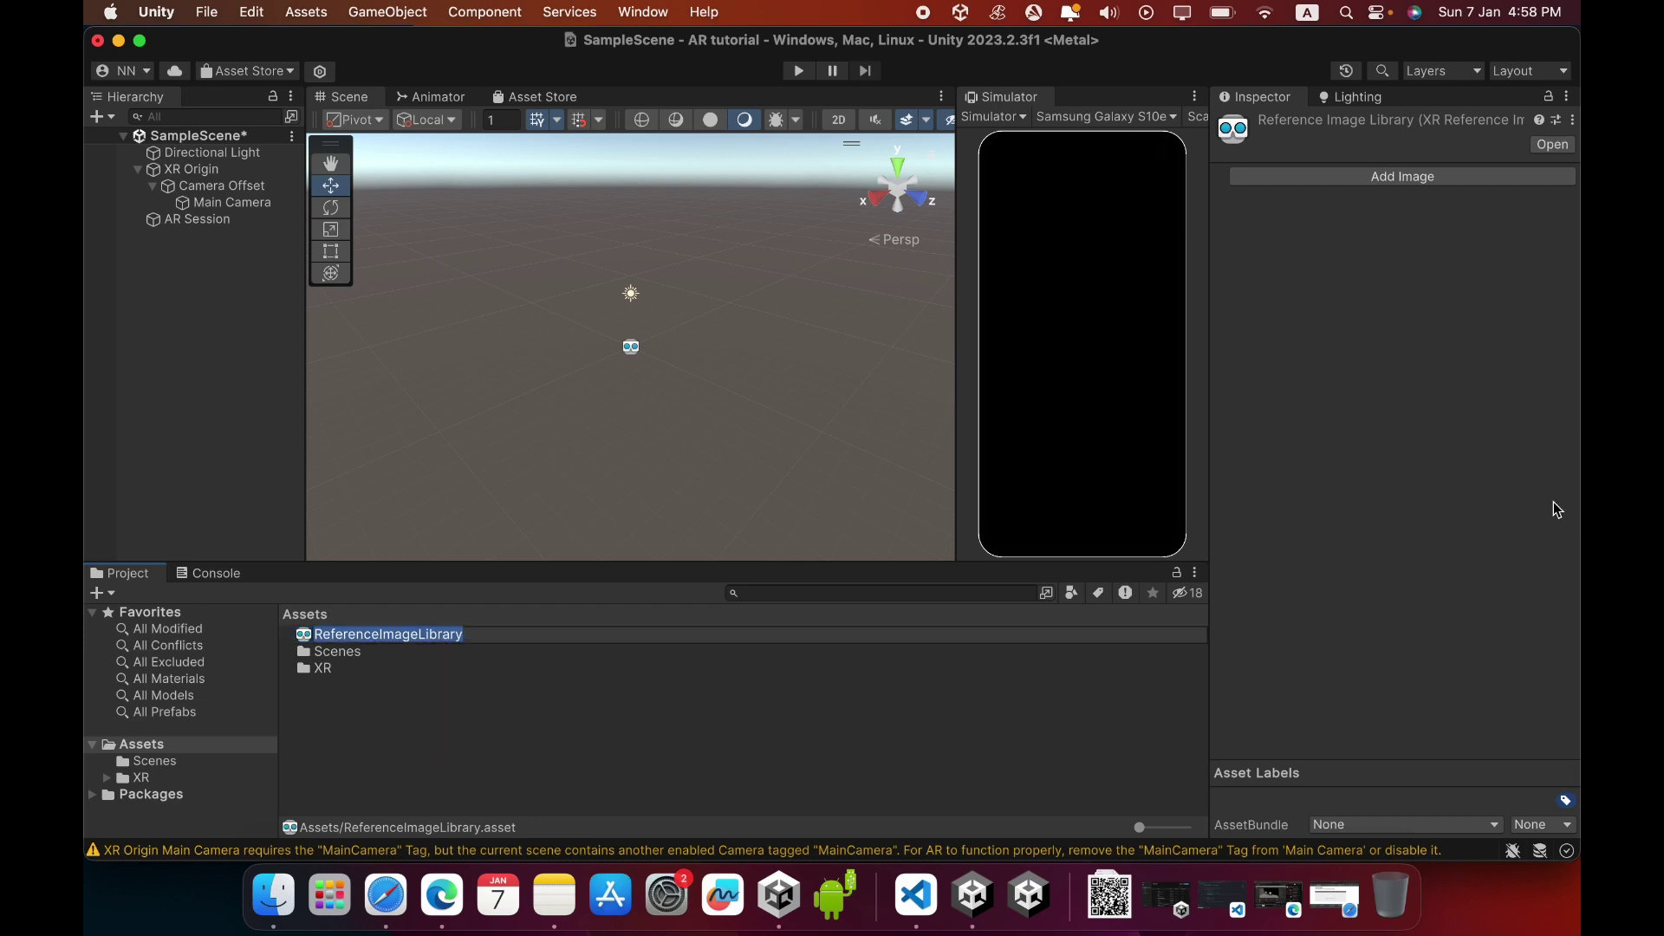
- Add an empty image entry to ReferenceImageLibrary and import qrcode.jpeg from Downloads into Assets
left_click(1395, 176)
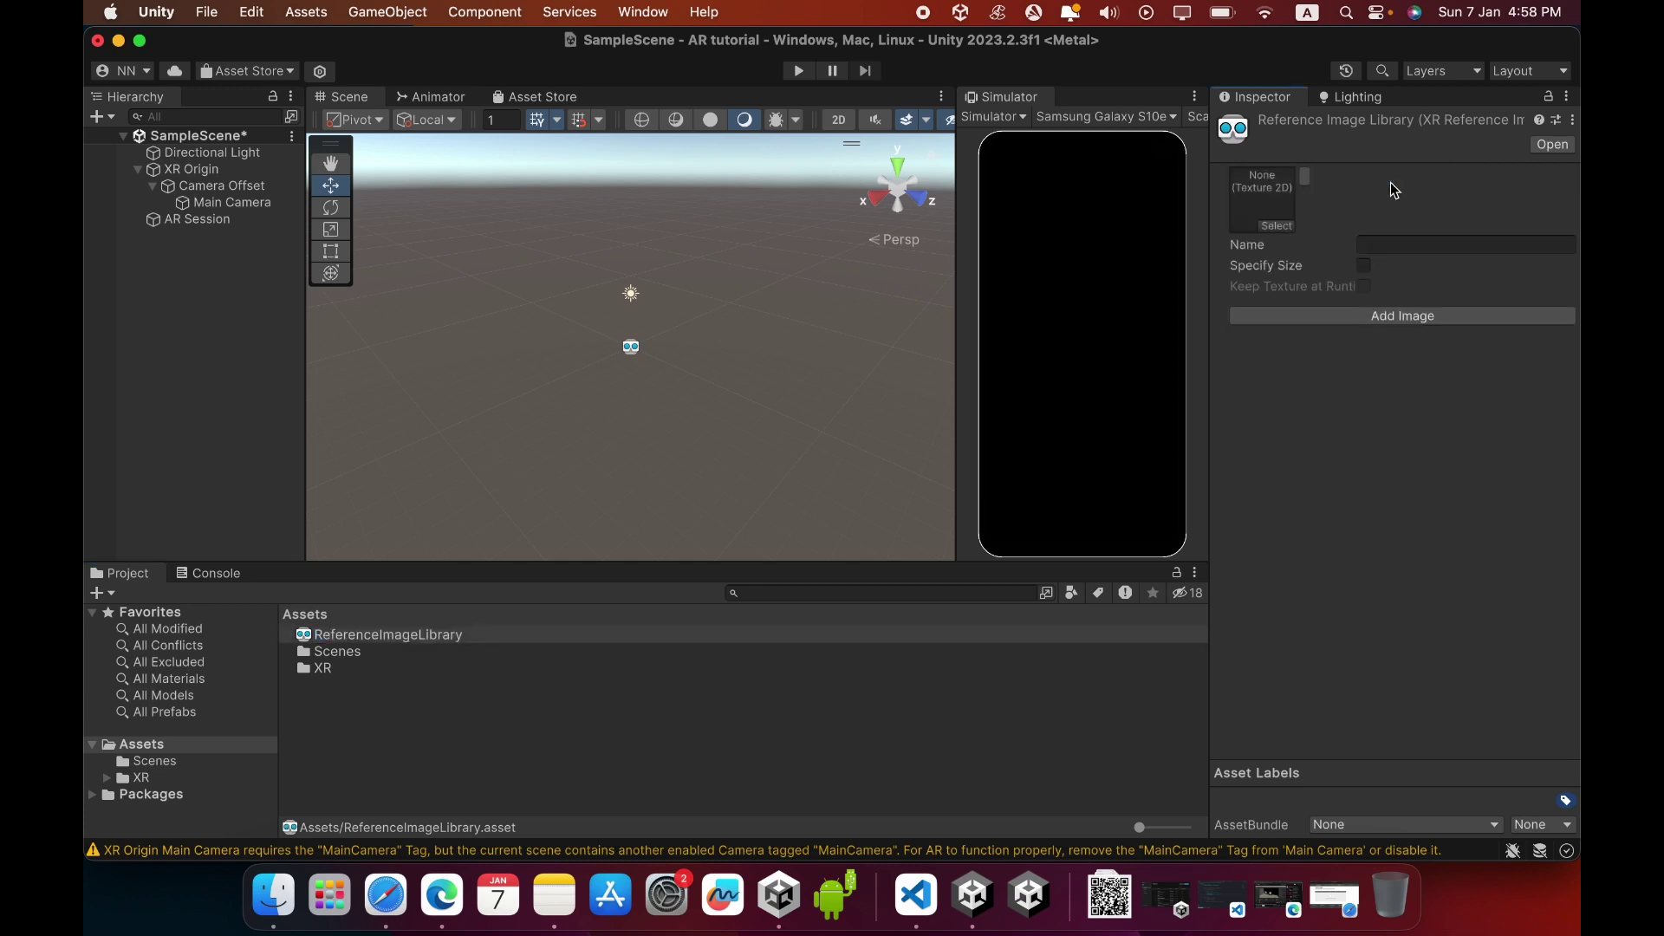
left_click(1107, 891)
left_click_drag(1113, 844, 748, 774)
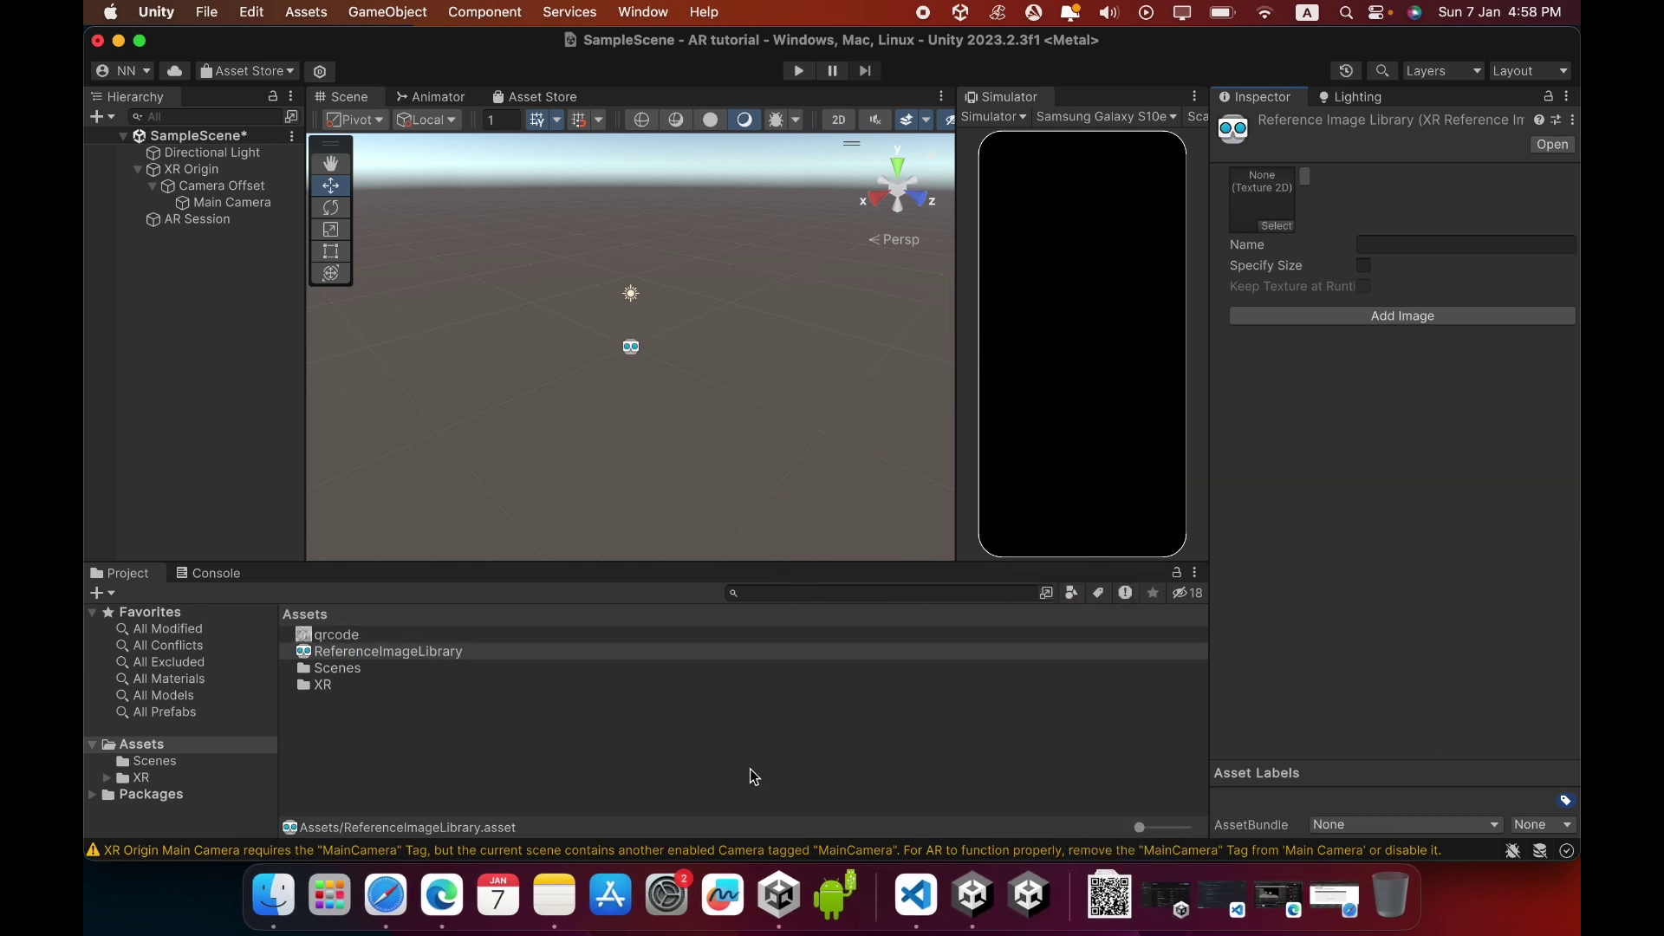
- Drag the qrcode texture into the library's image slot
left_click(350, 640)
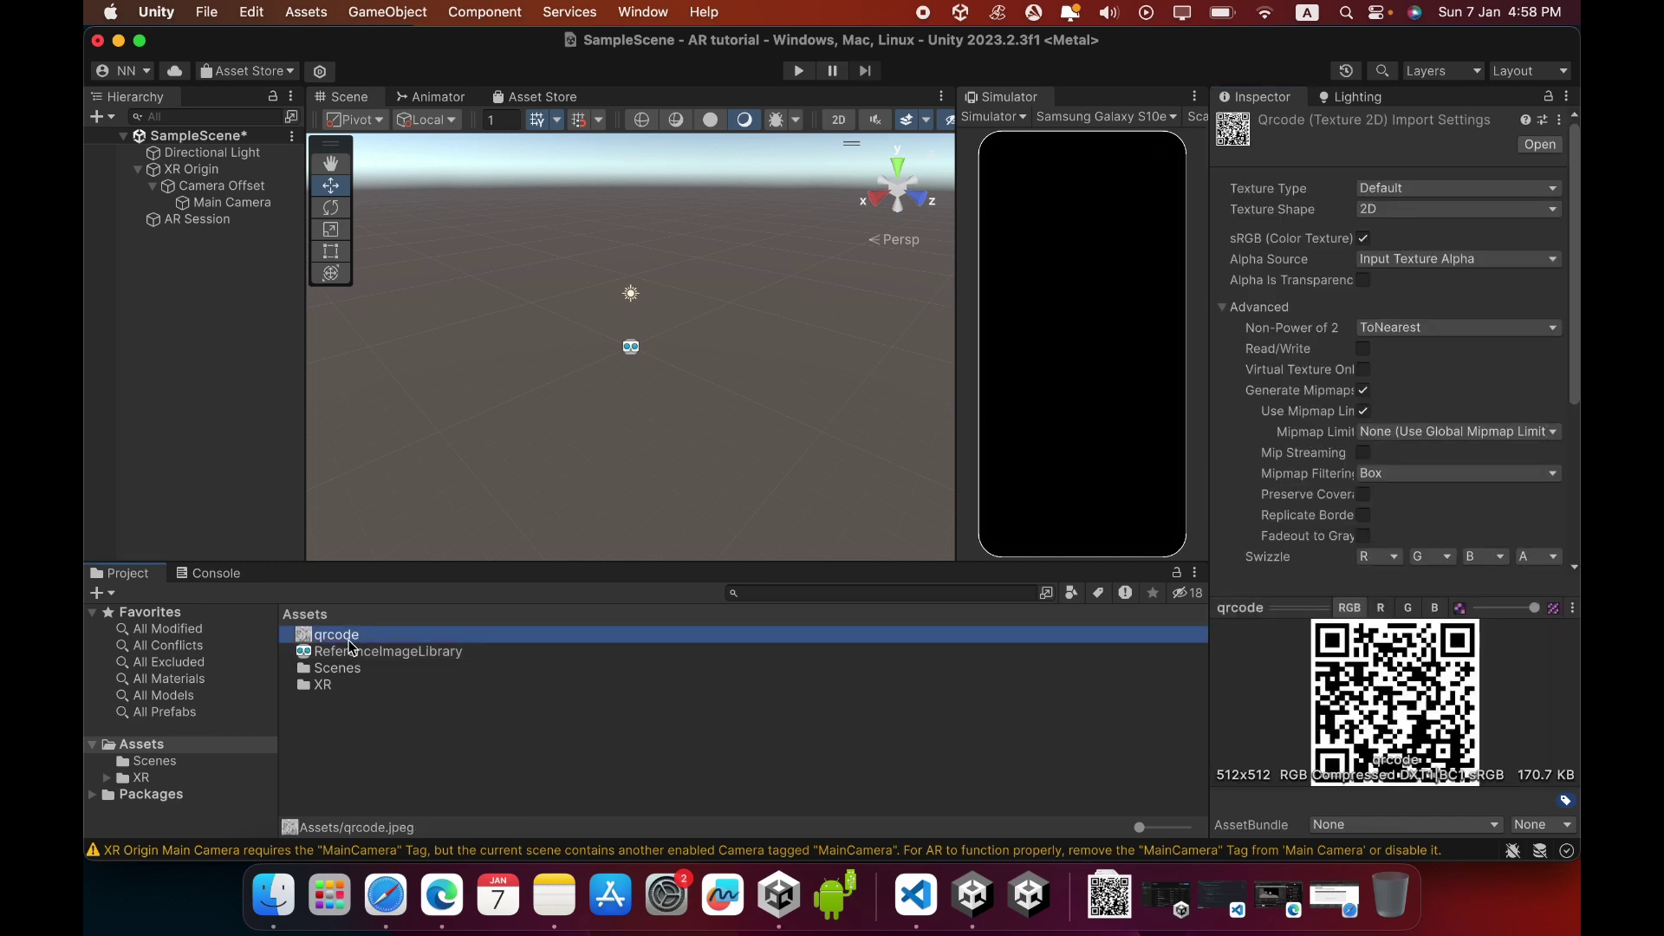
left_click(348, 658)
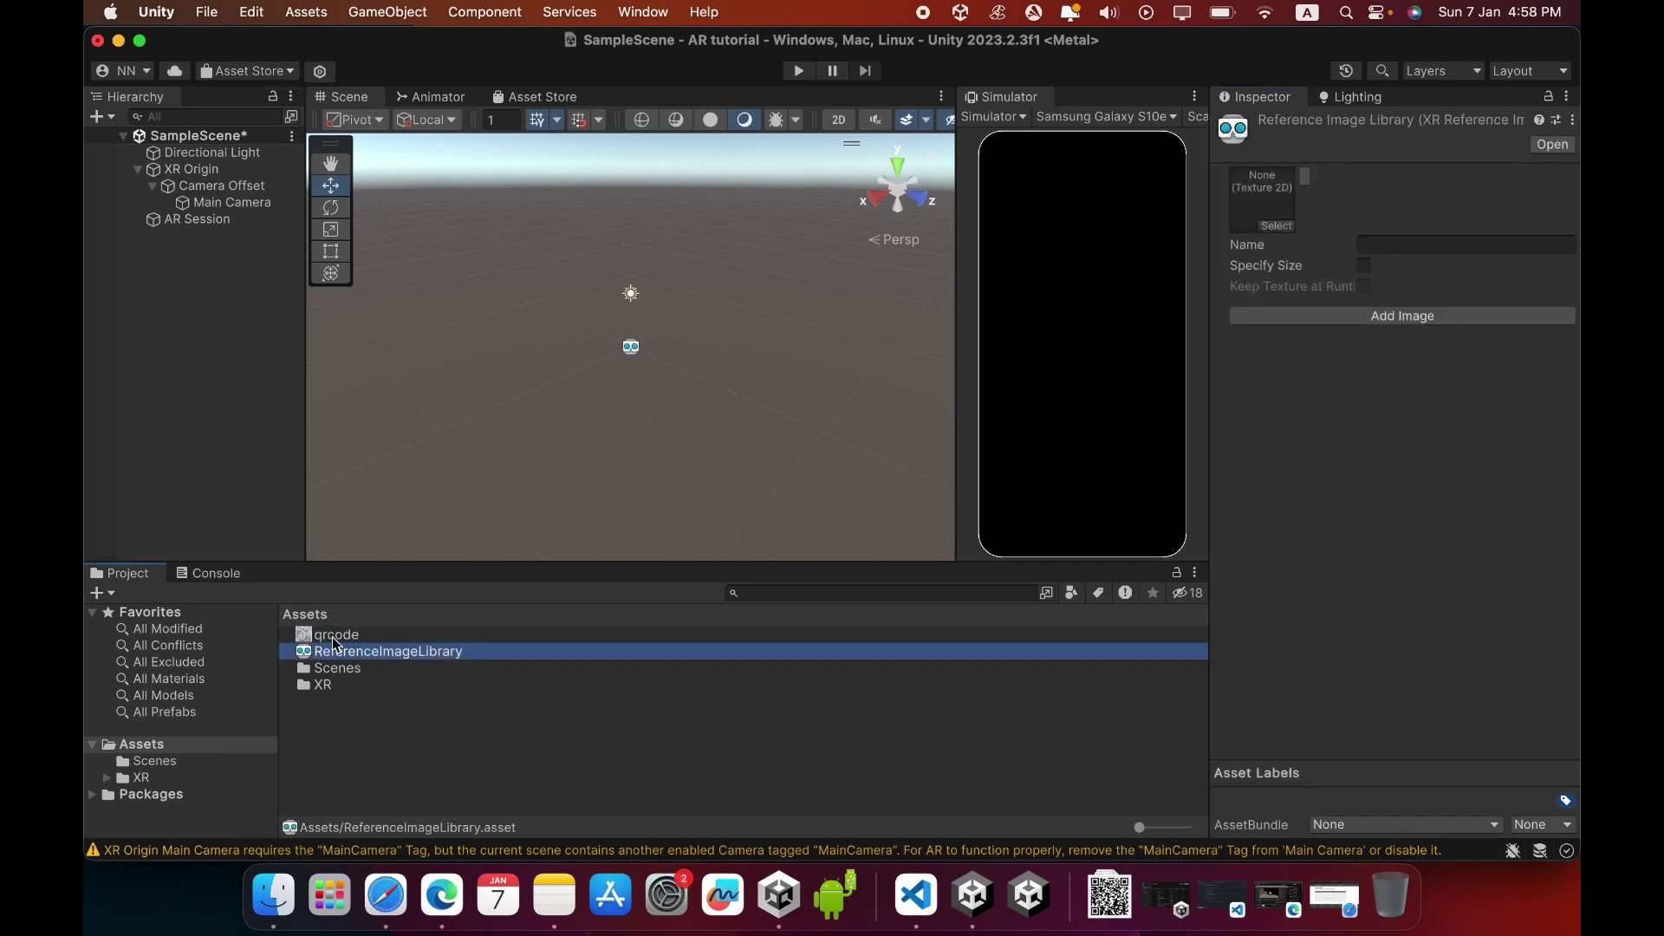
left_click_drag(336, 636, 1264, 206)
left_click(192, 169)
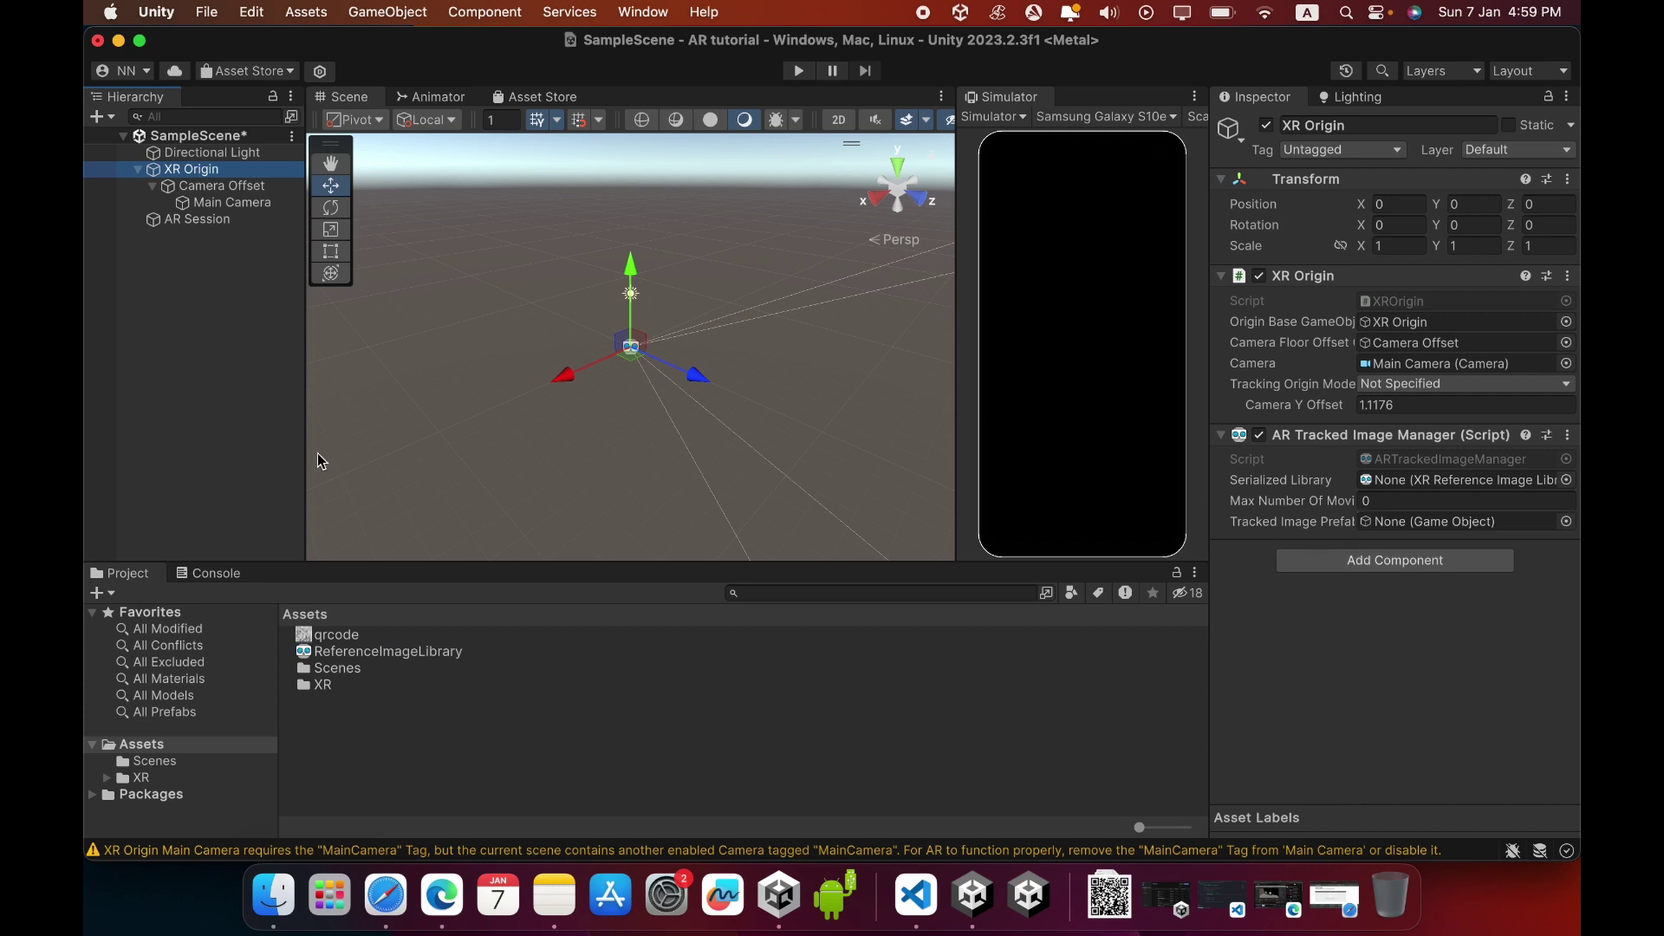
- Add a Cube, shrink it to about 0.355 scale, and save it as Cube.prefab in Assets
right_click(201, 293)
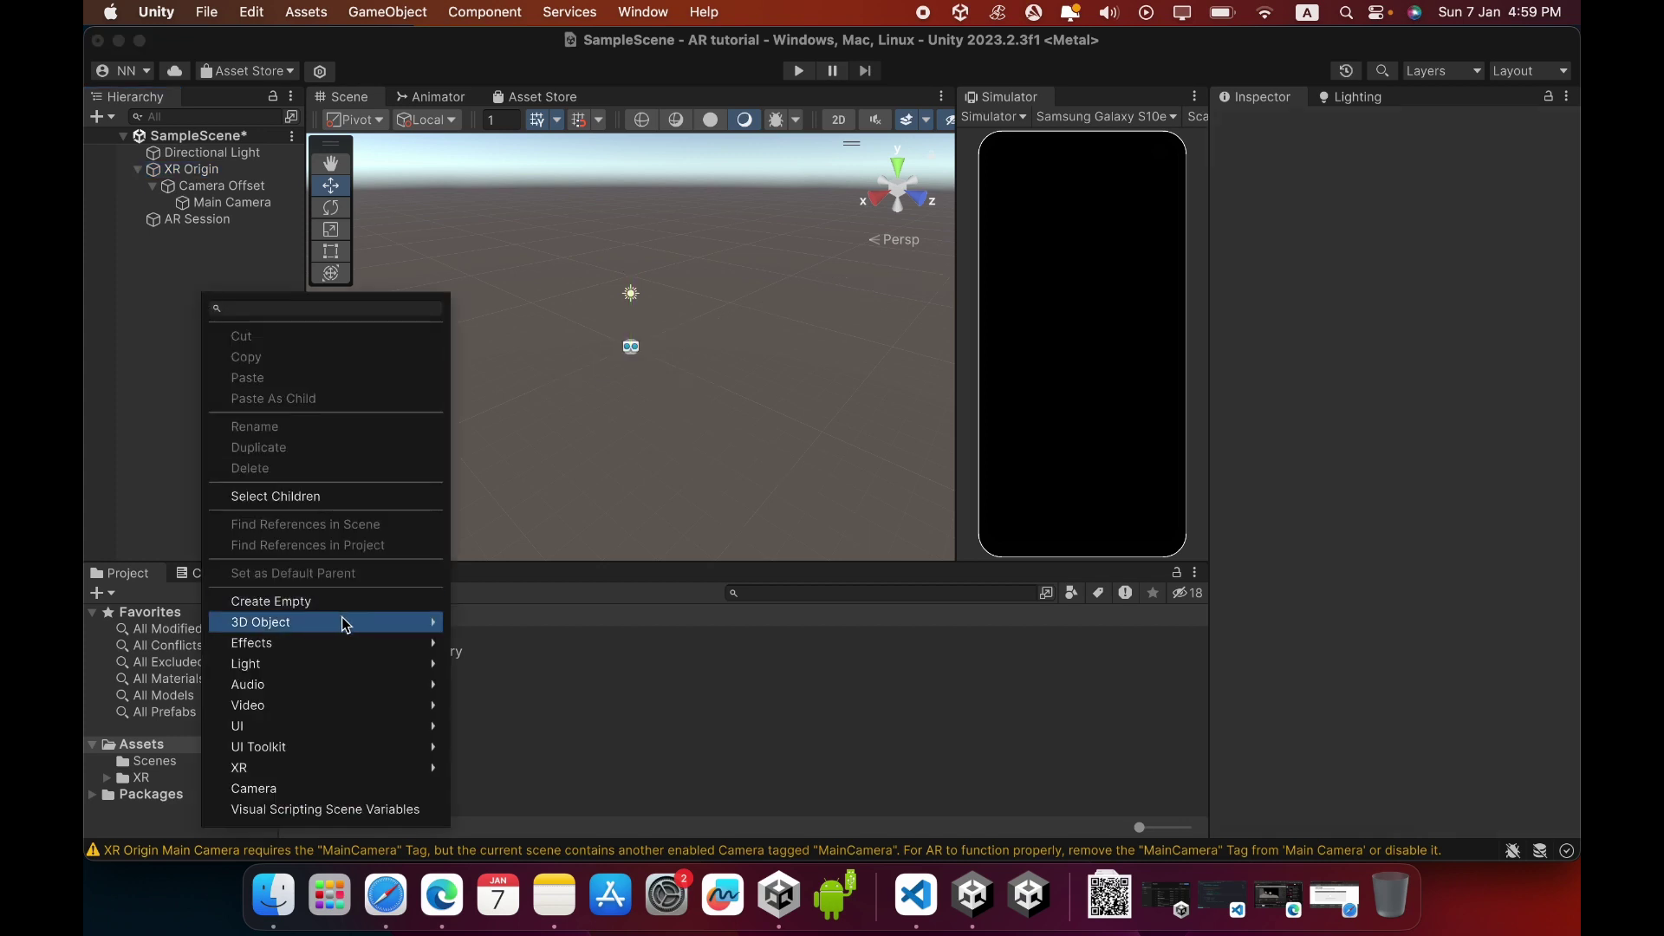
mouse_move(348, 621)
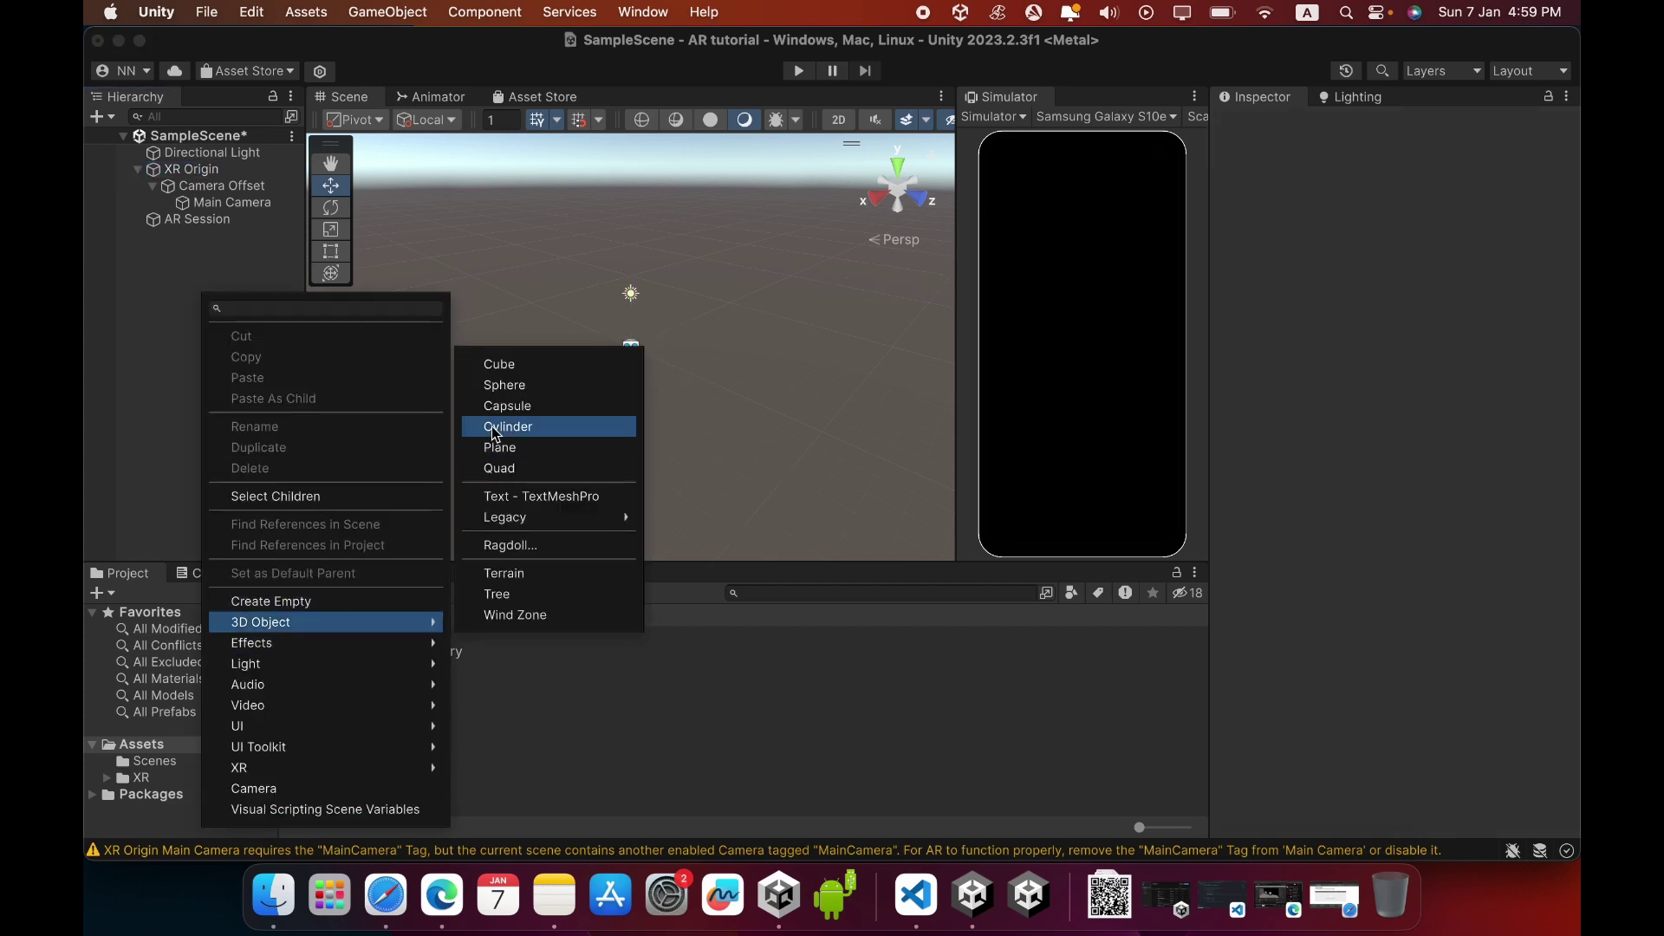
left_click(499, 364)
left_click_drag(628, 460, 590, 490, "alt")
key("r")
key("f")
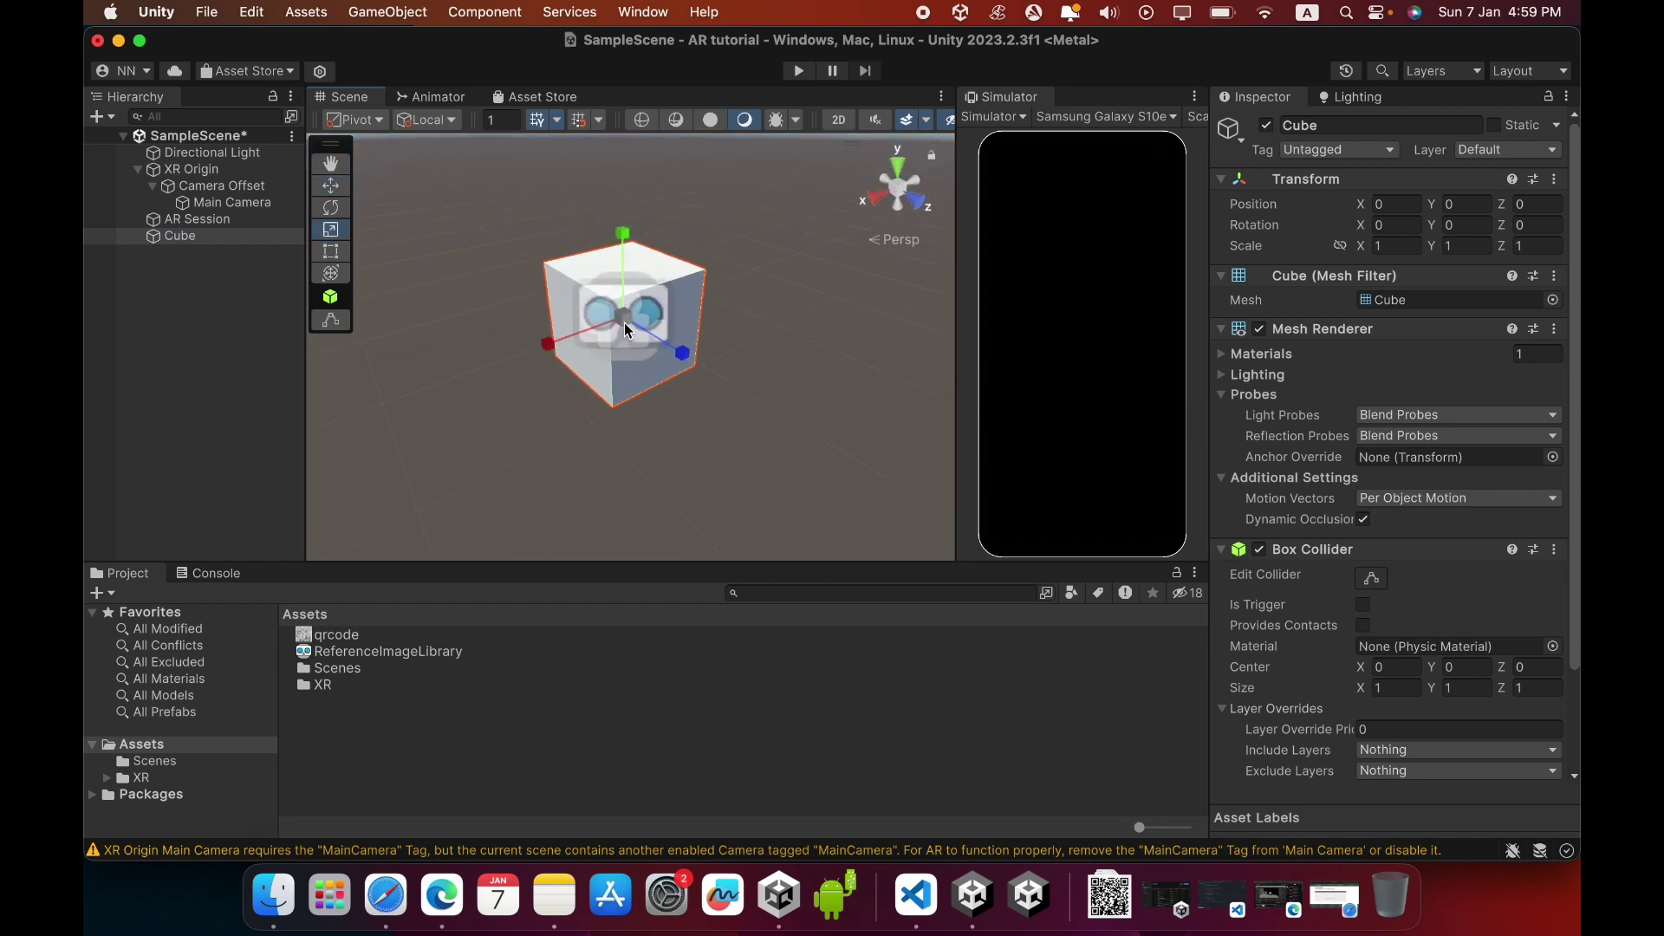
left_click_drag(624, 316, 554, 347)
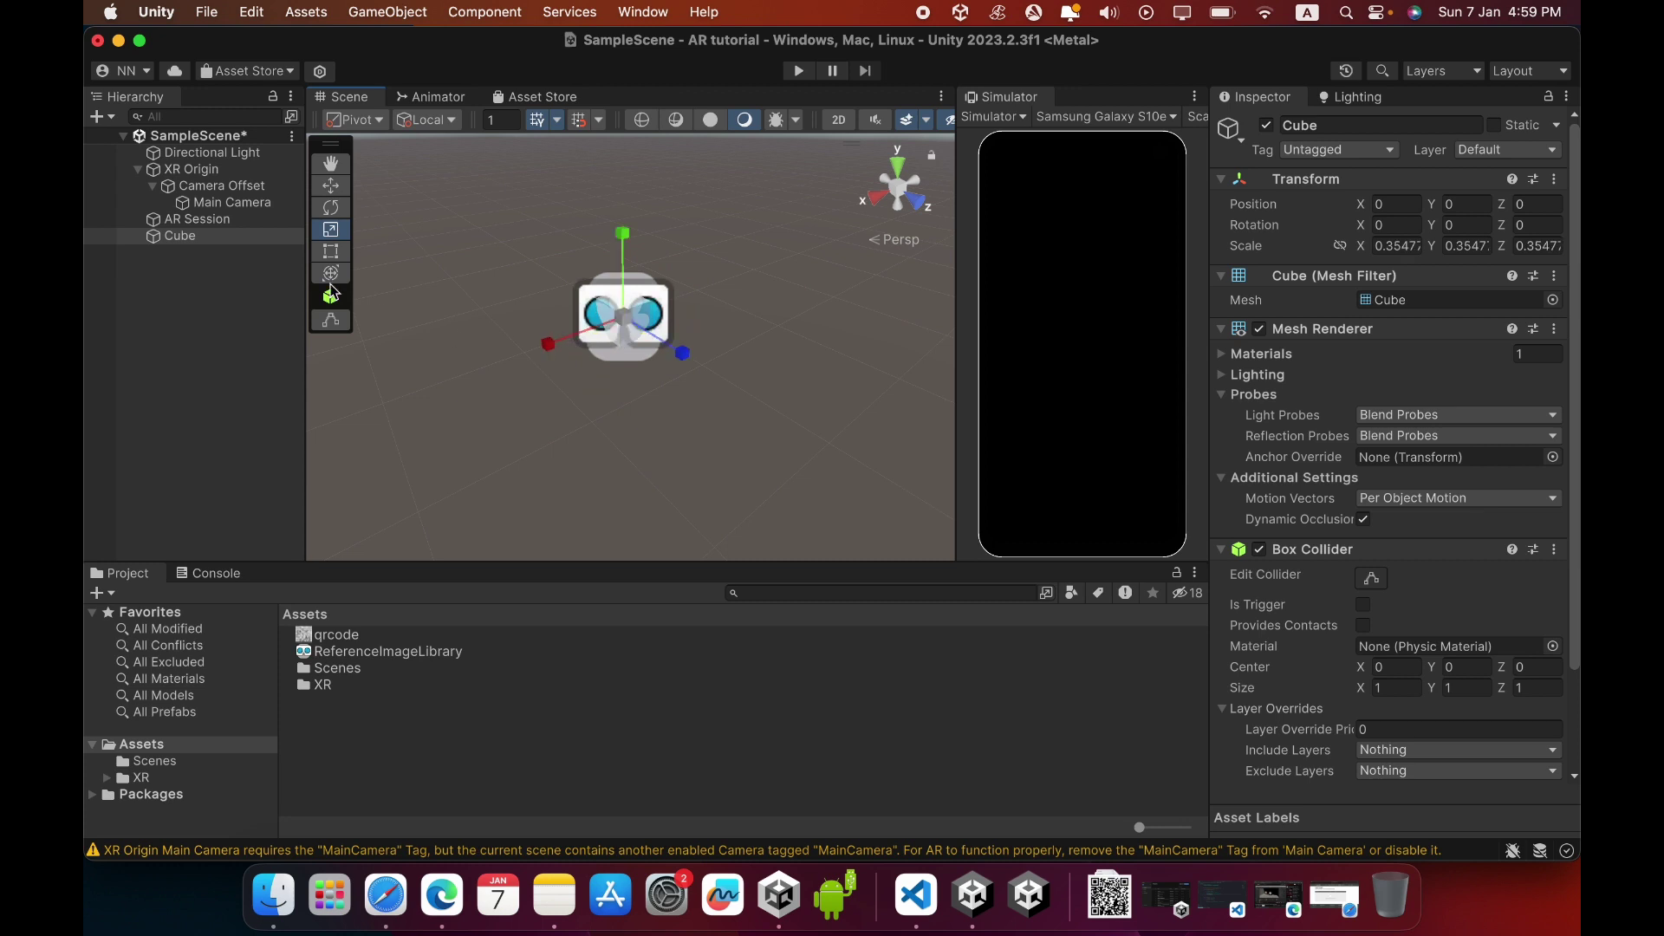
left_click(196, 239)
left_click_drag(196, 240, 530, 770)
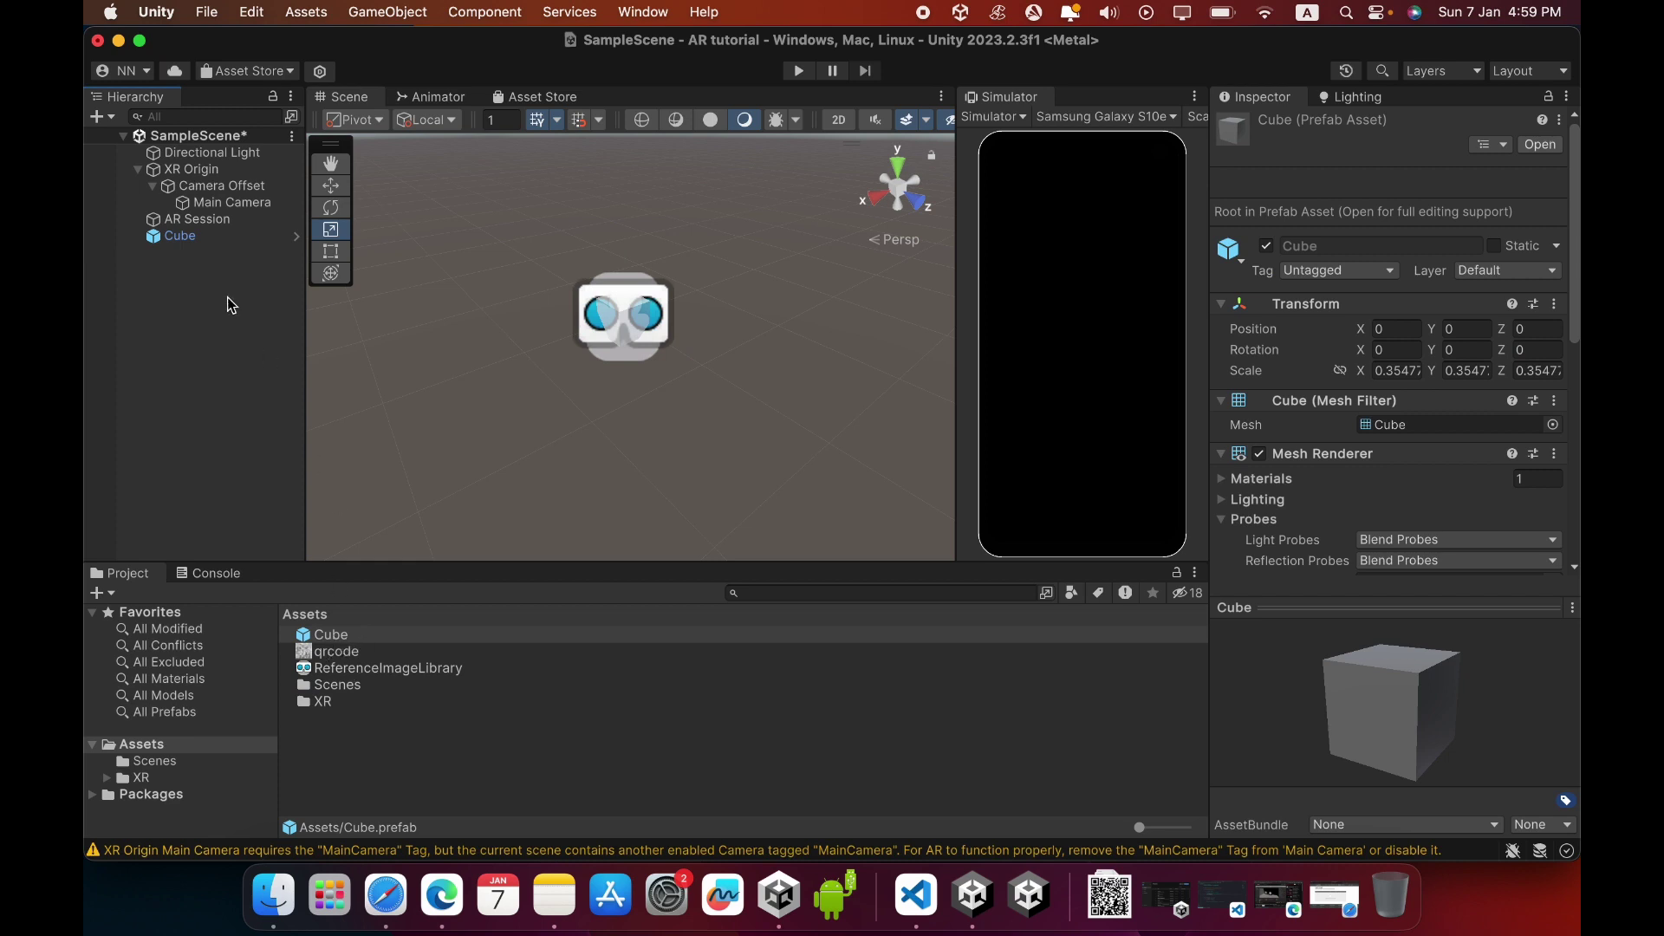
- Delete the scene Cube, then assign the Cube prefab and ReferenceImageLibrary to XR Origin's tracked image manager
left_click(189, 240)
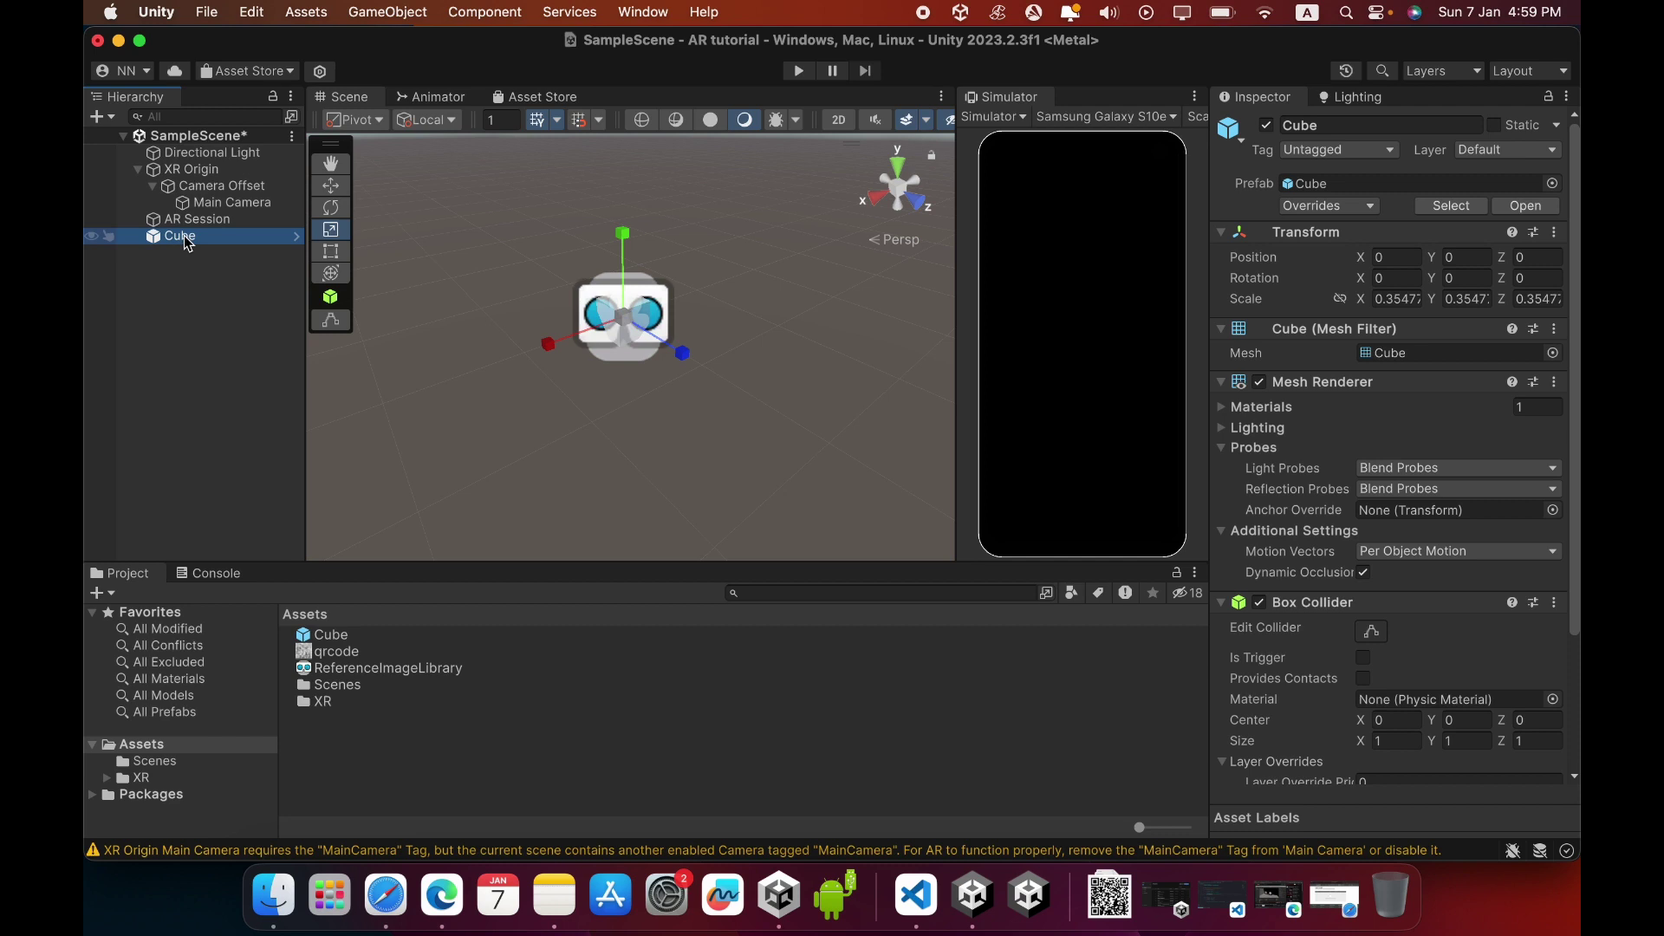
key("super+BackSpace")
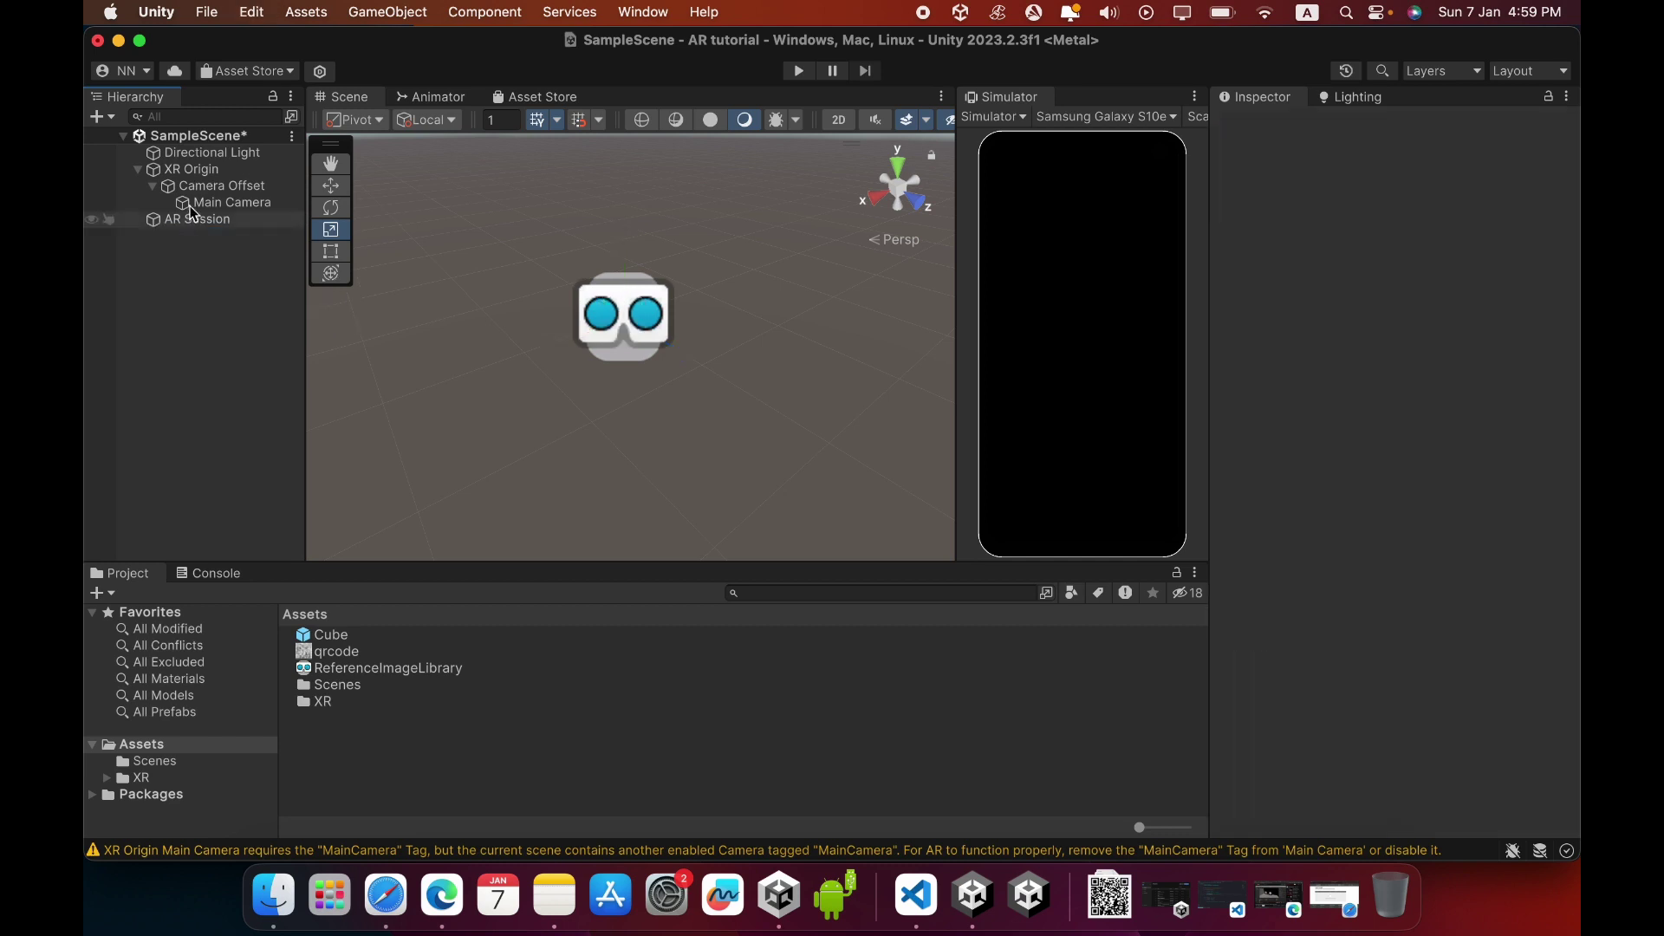
left_click(204, 173)
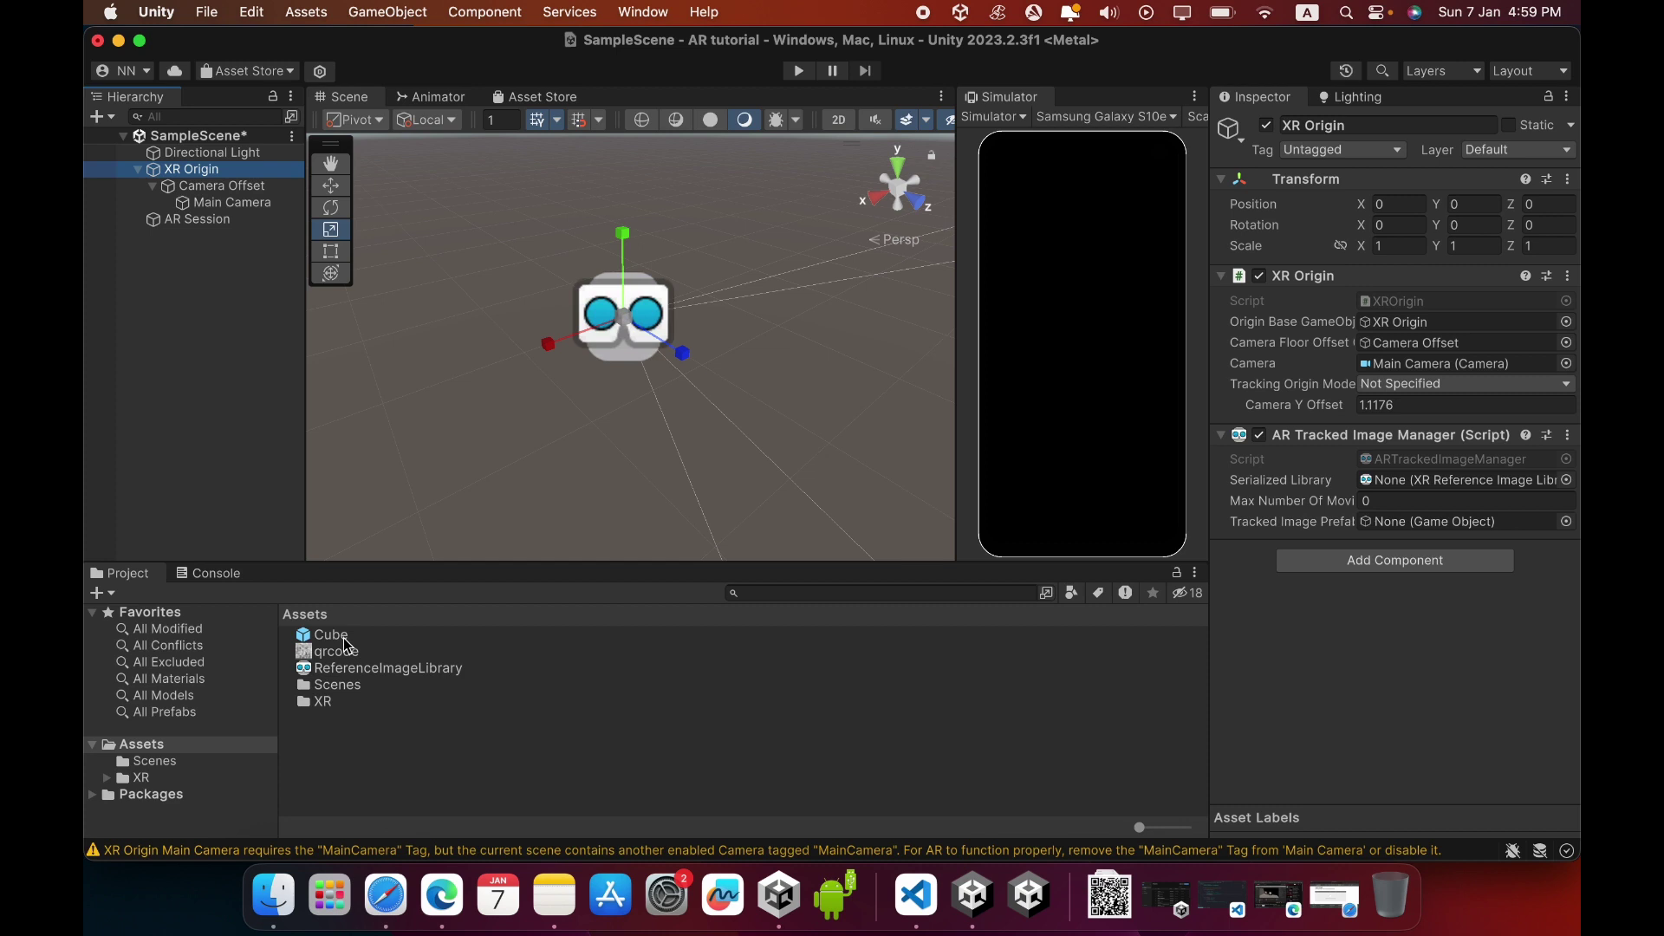
left_click_drag(344, 646, 1485, 546)
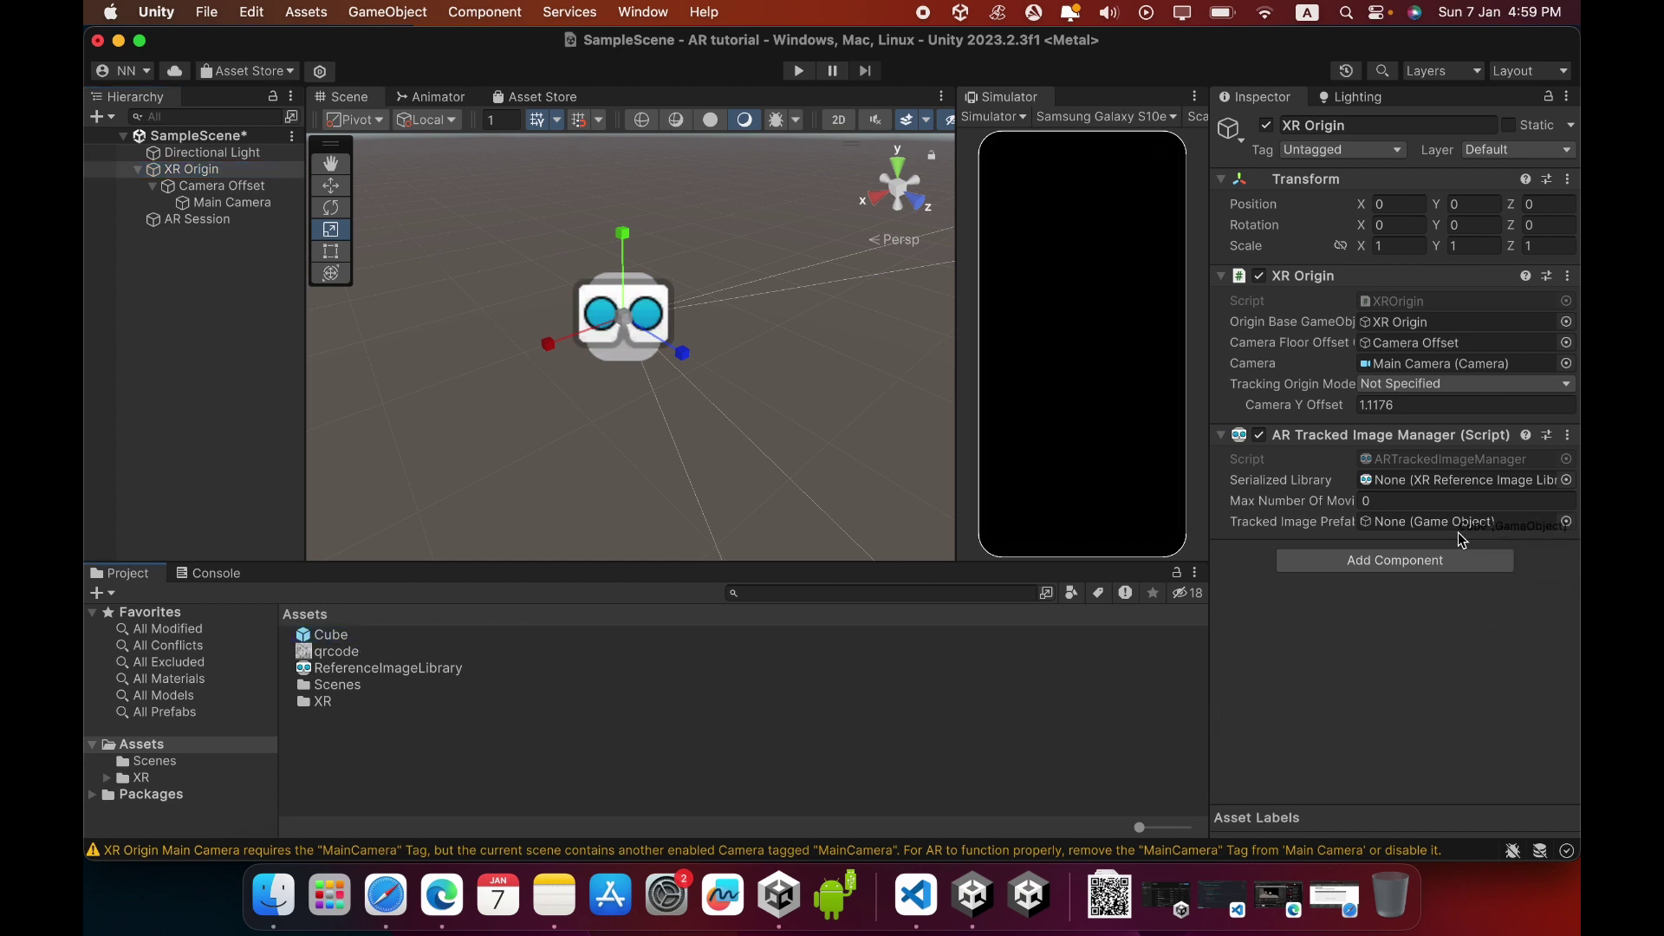
left_click_drag(1460, 537, 1456, 523)
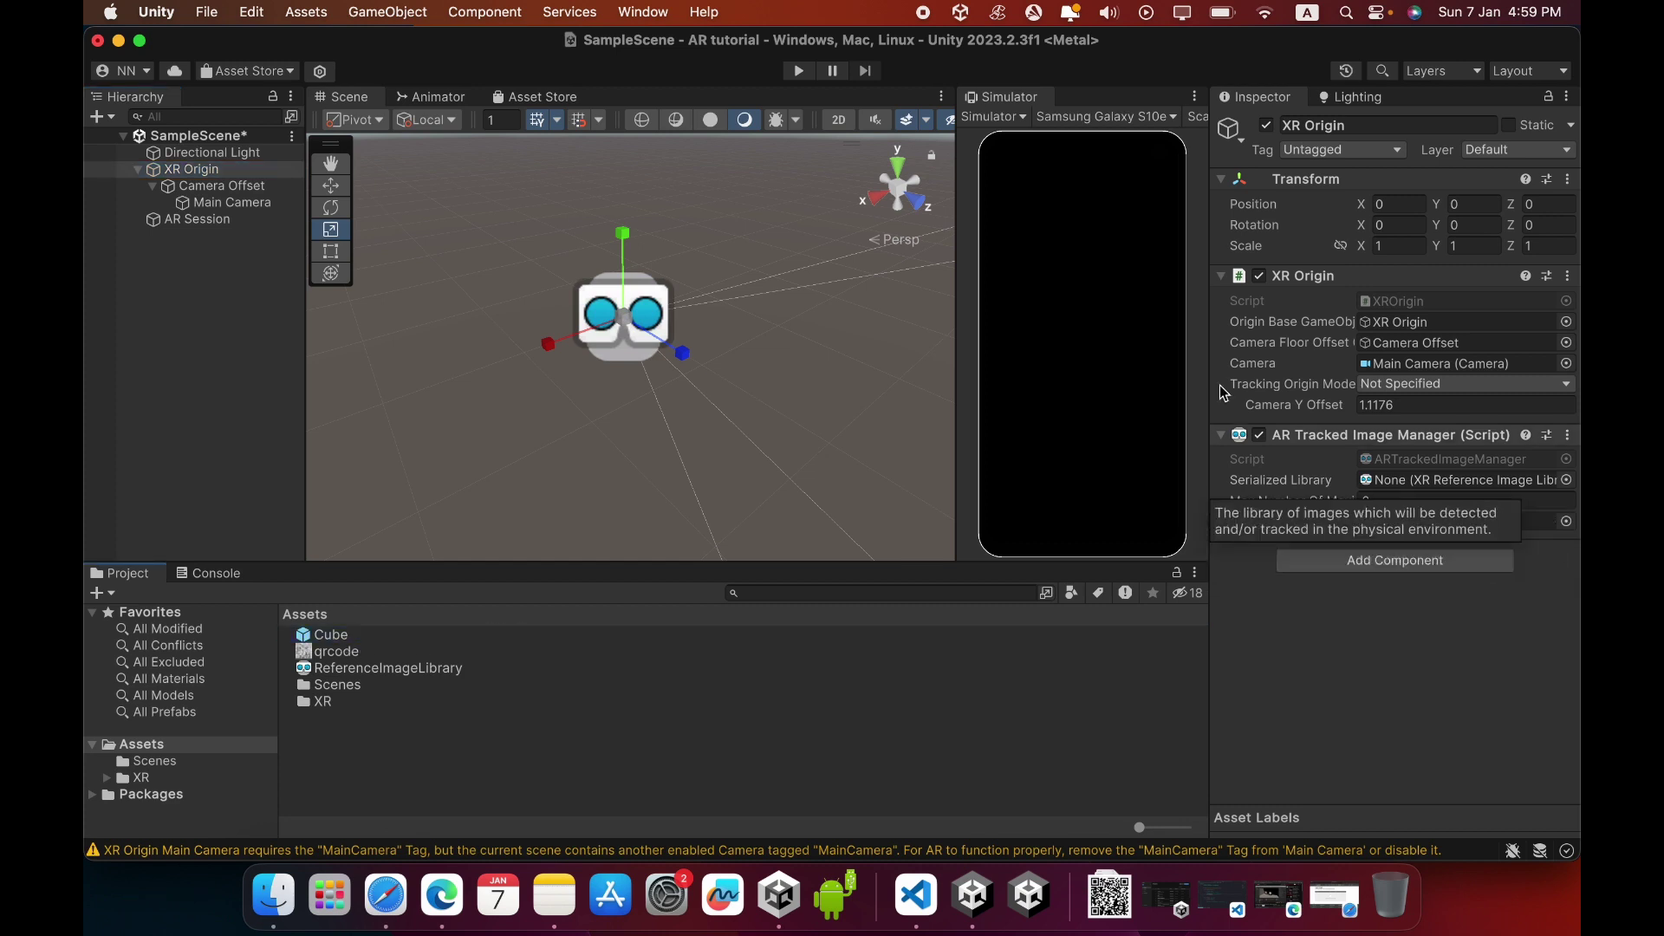
left_click_drag(1209, 360, 1090, 360)
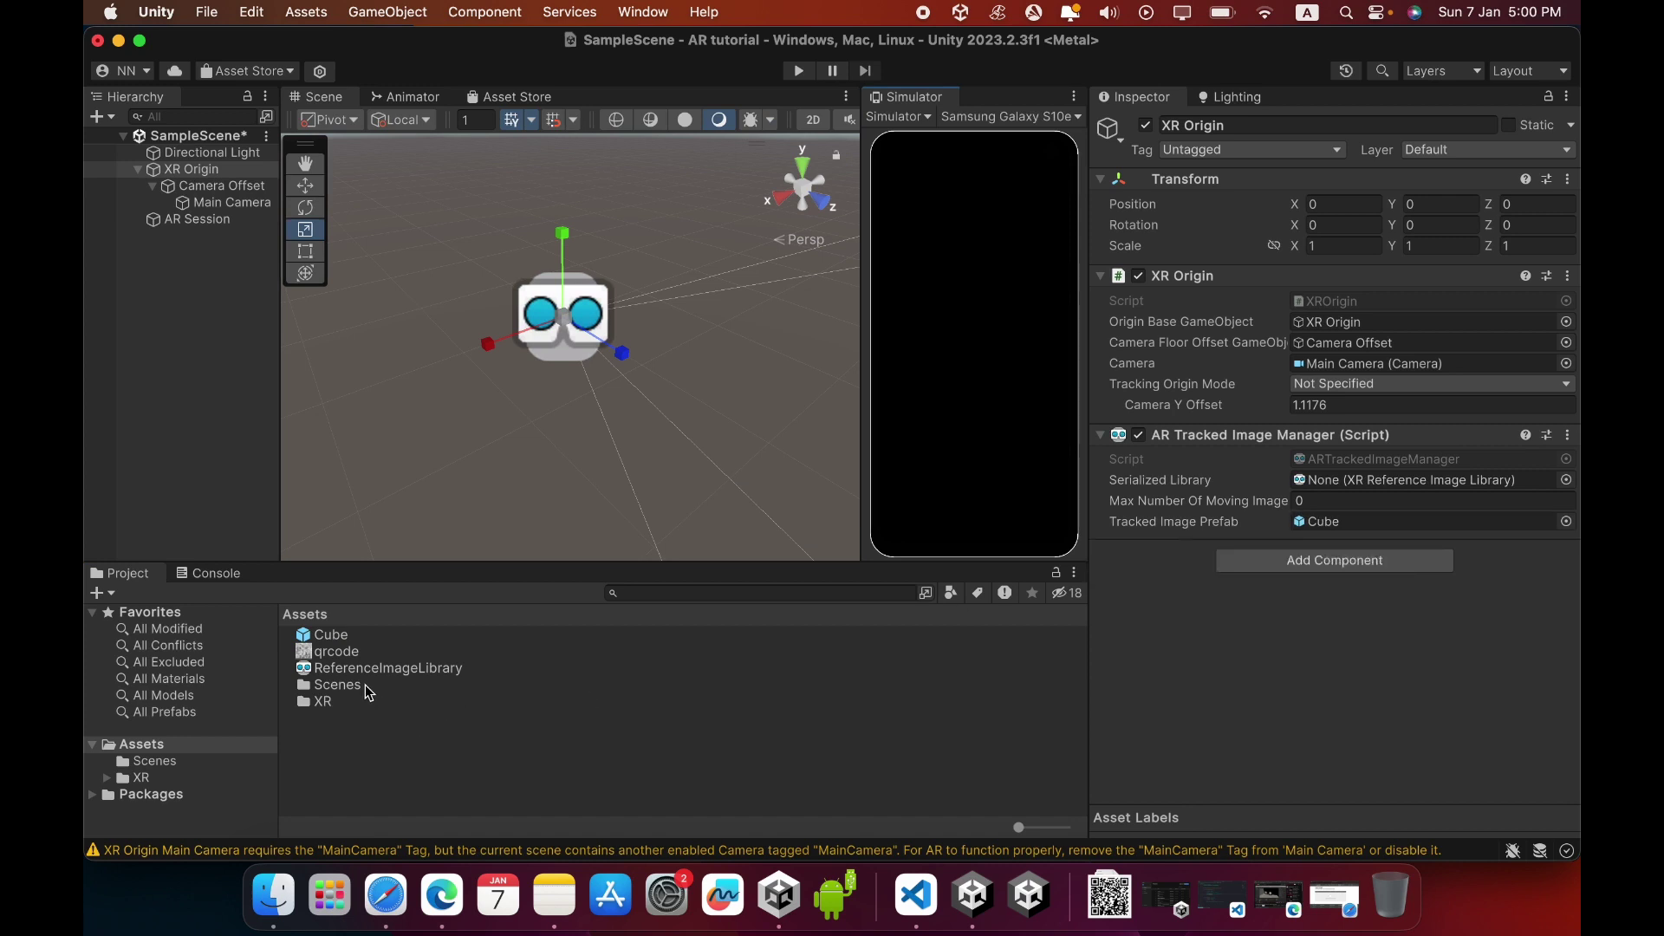
left_click_drag(360, 675, 1415, 488)
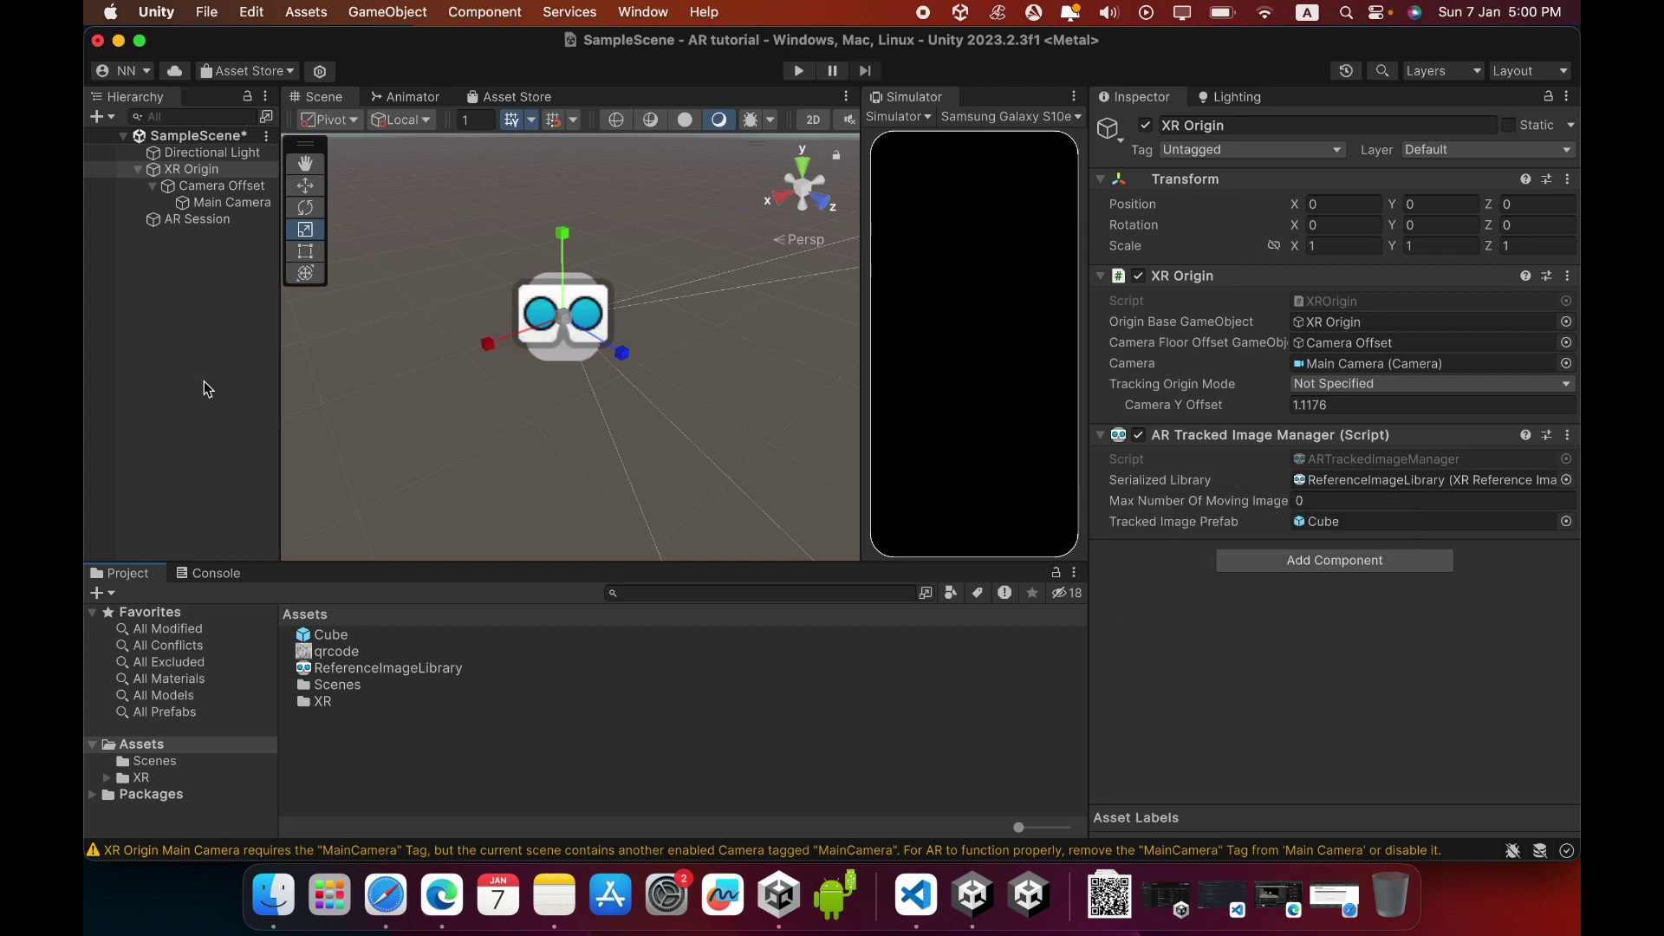
- Switch the build target platform to Android in Build Settings
left_click(206, 12)
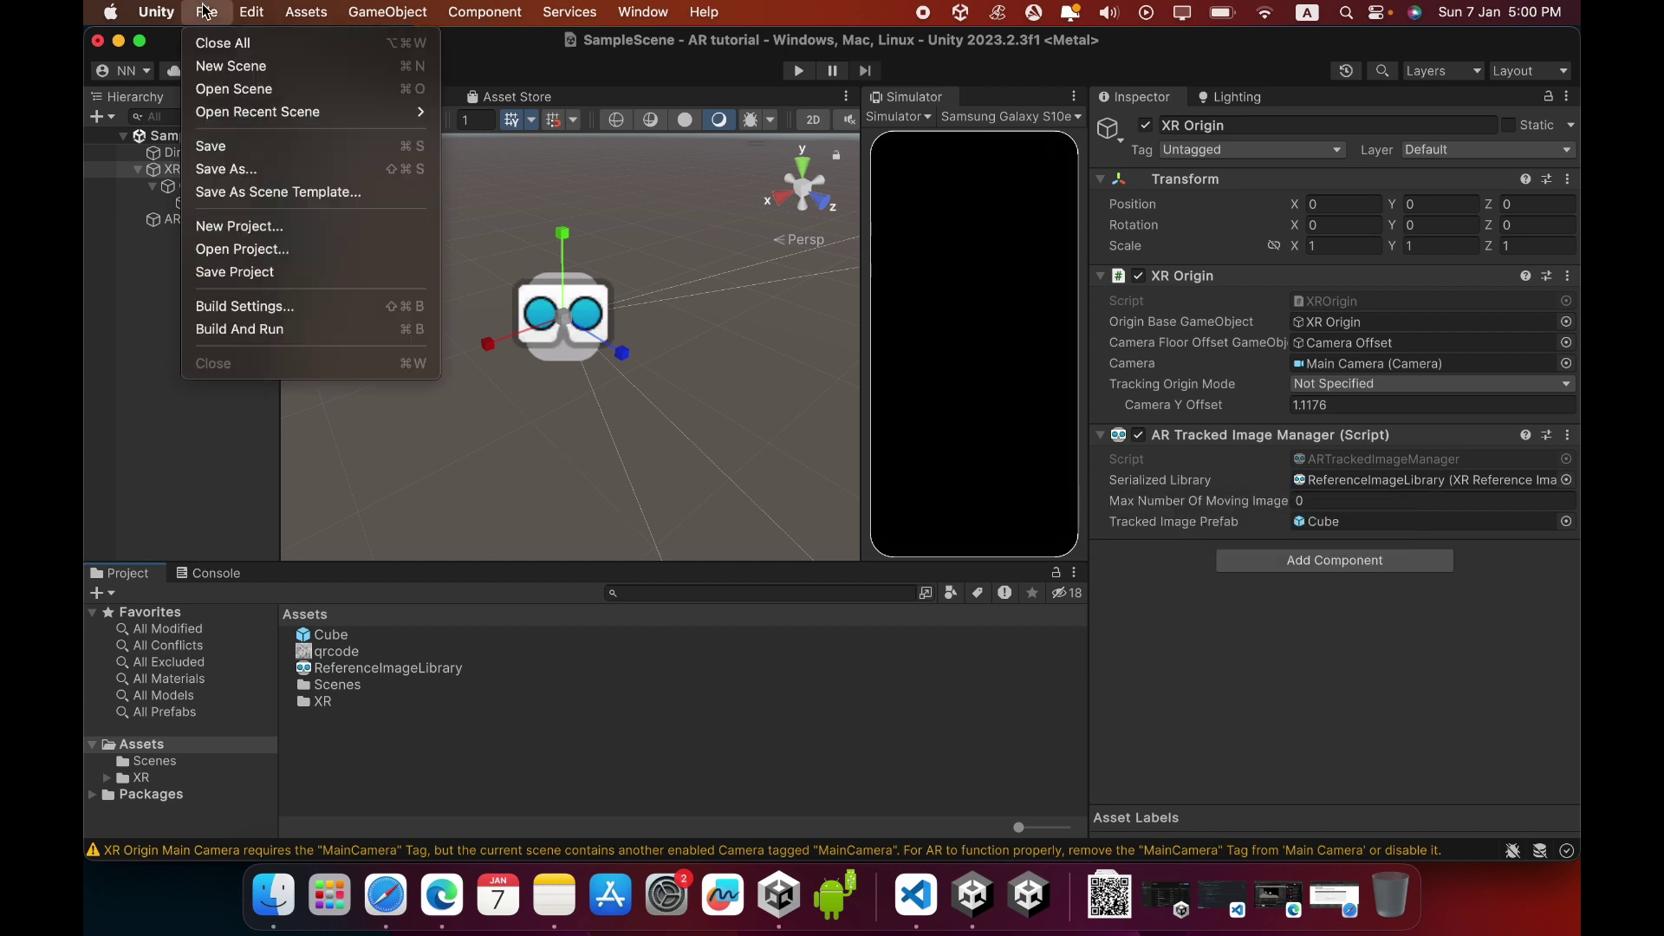
left_click(378, 306)
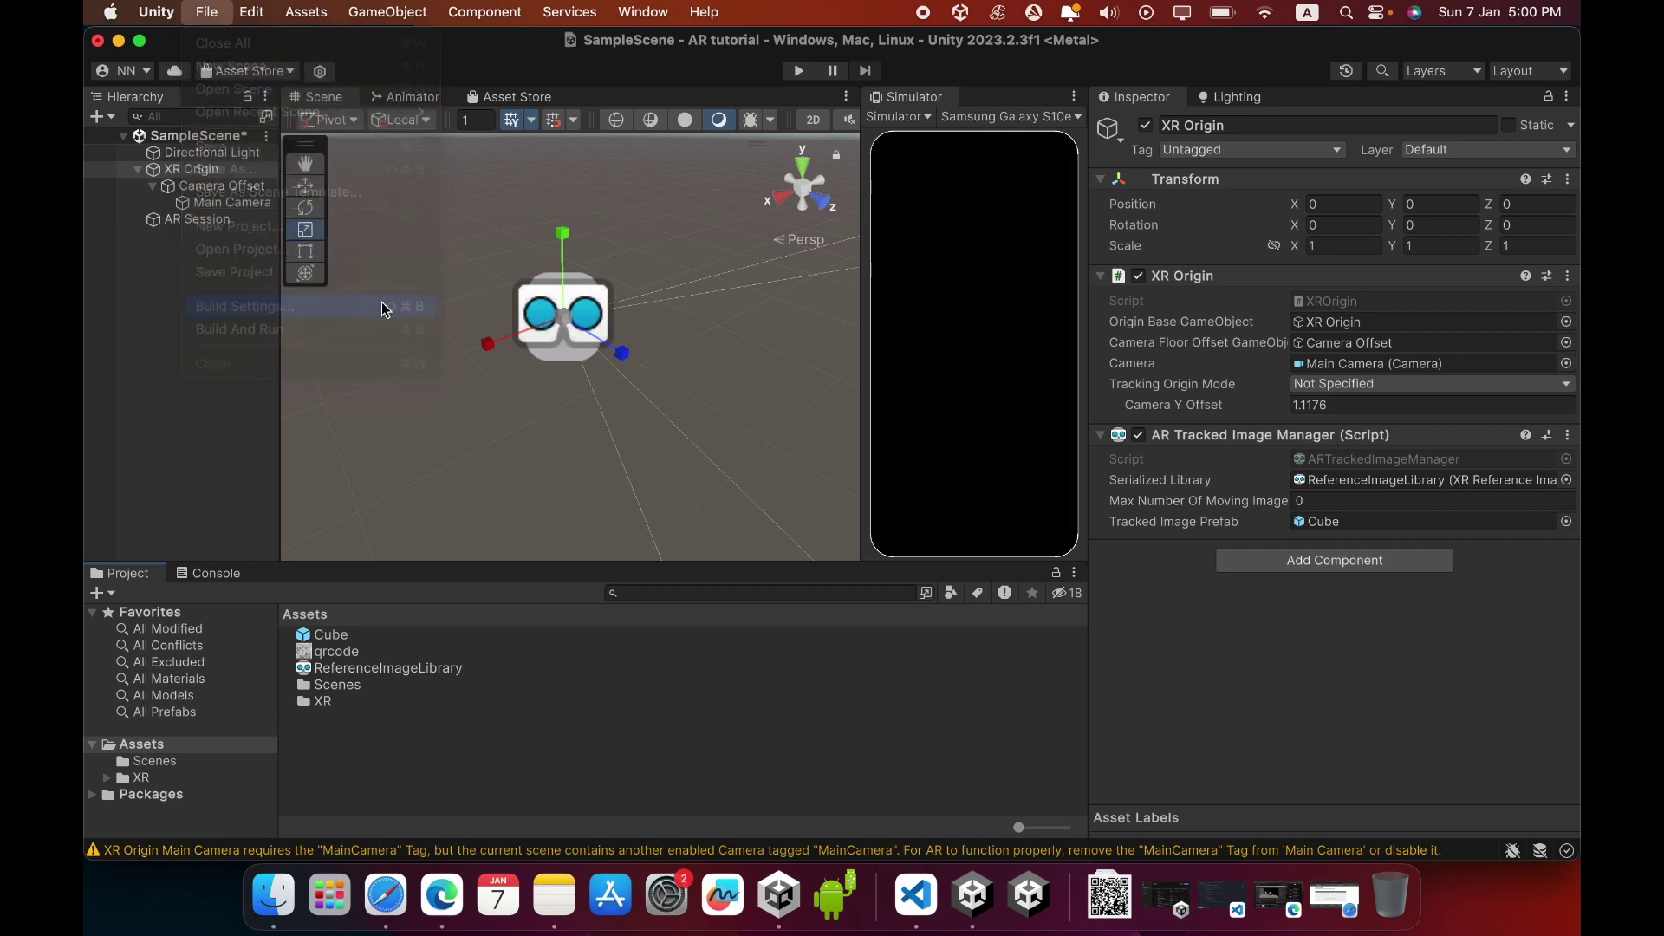
left_click(567, 378)
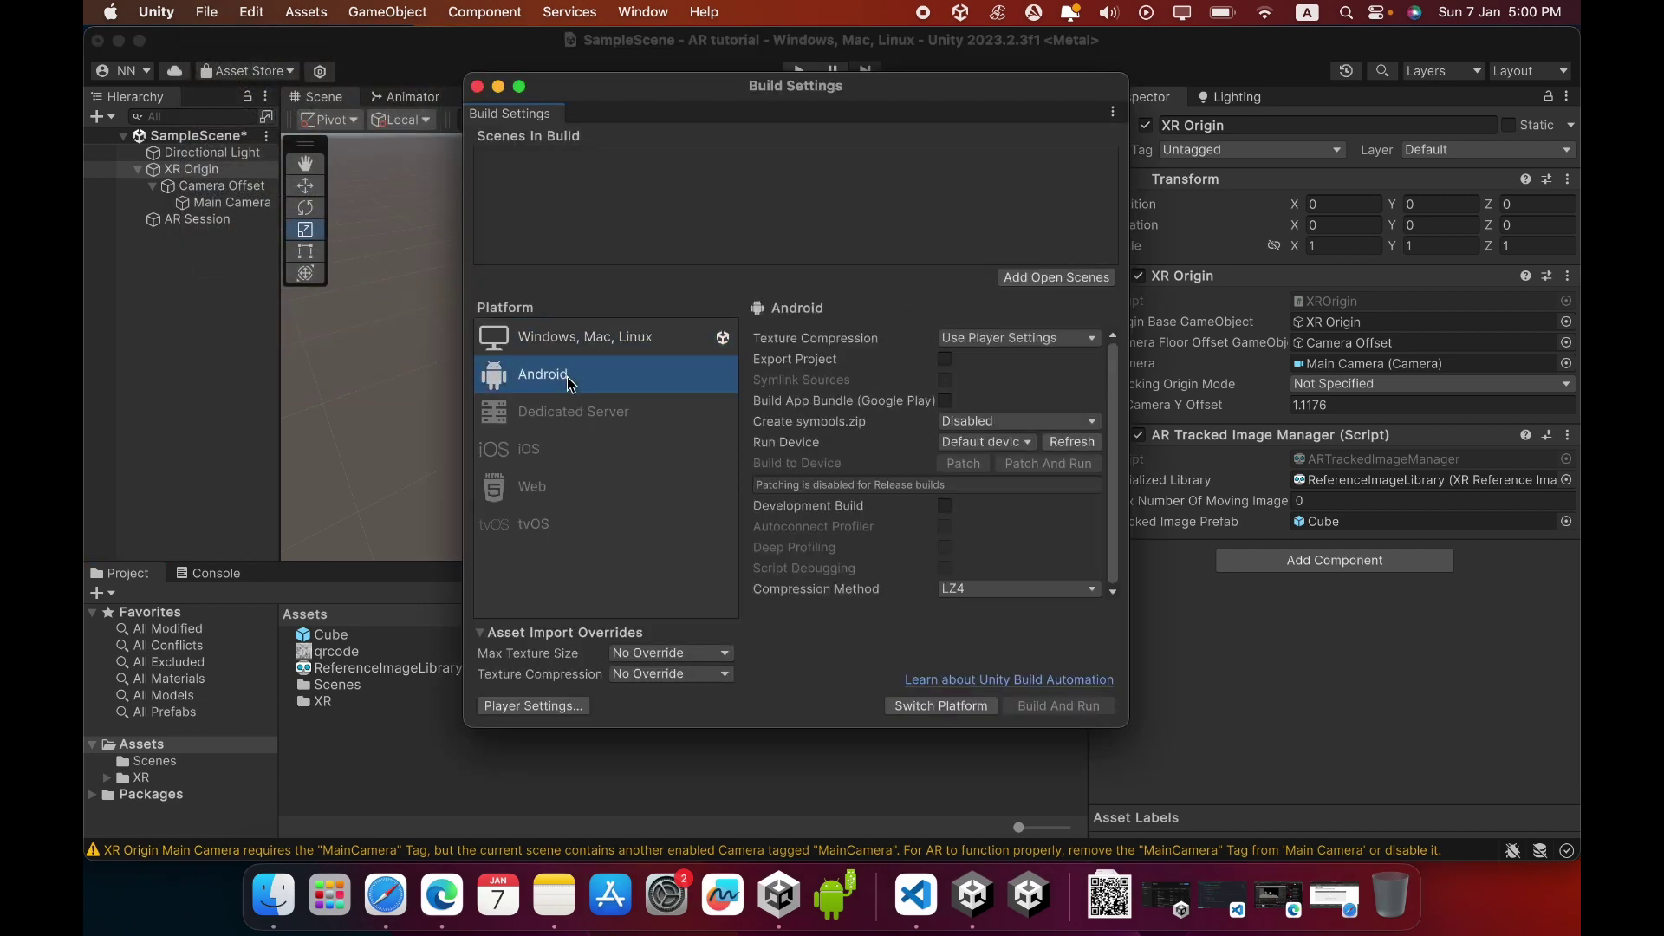
left_click(969, 711)
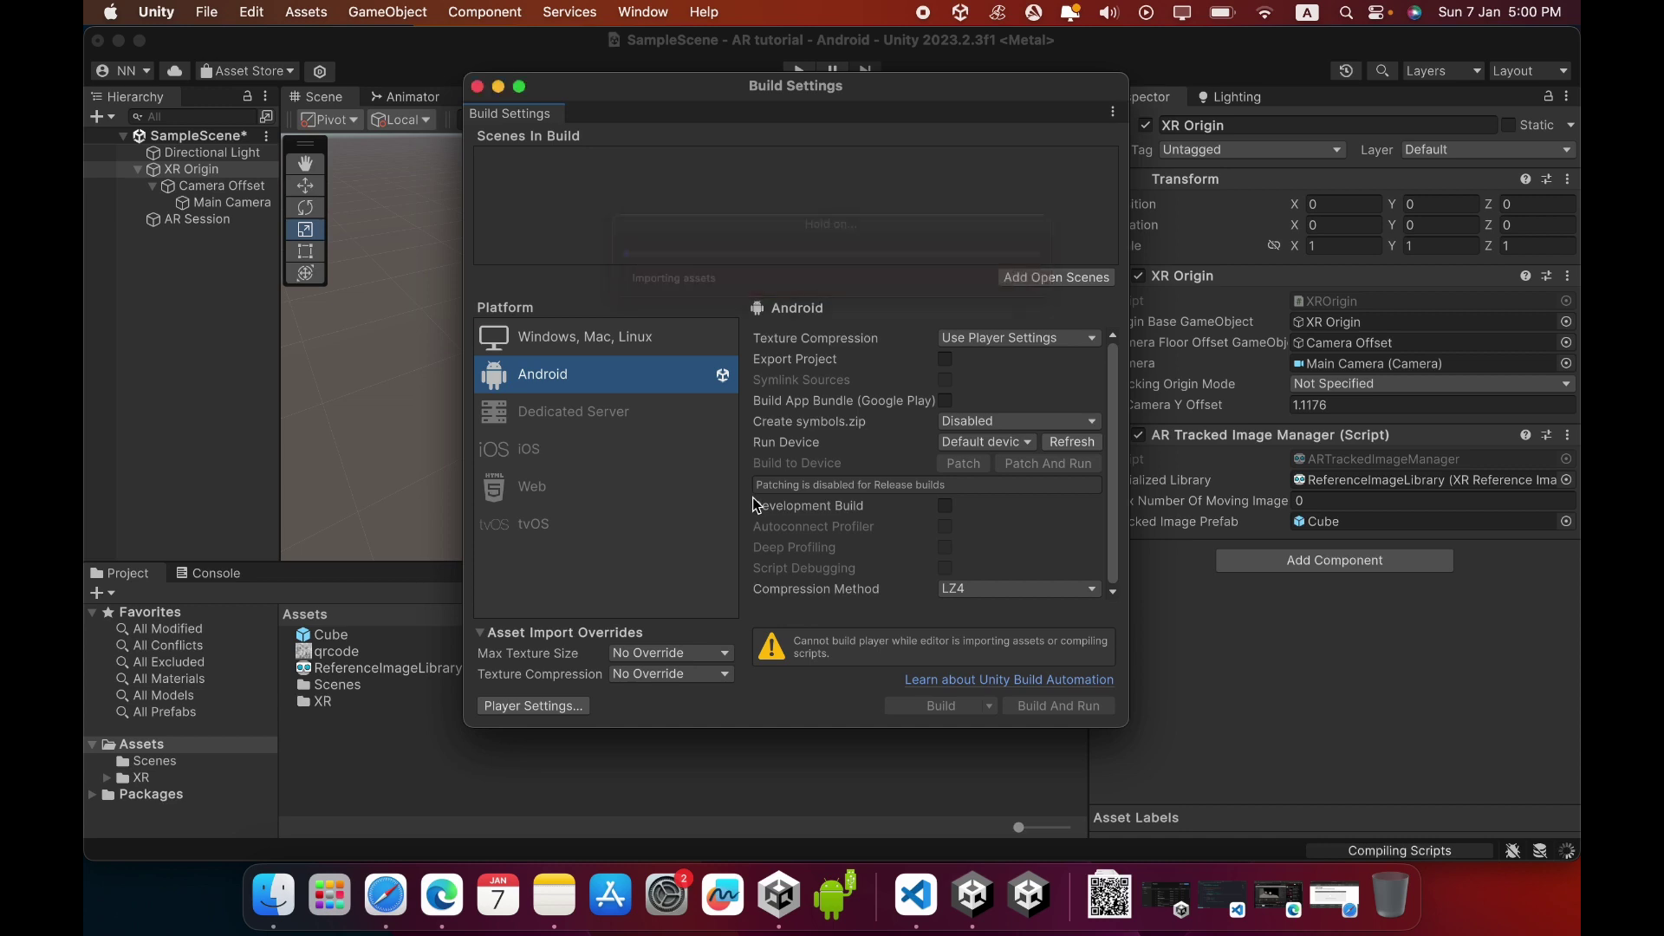
left_click(216, 438)
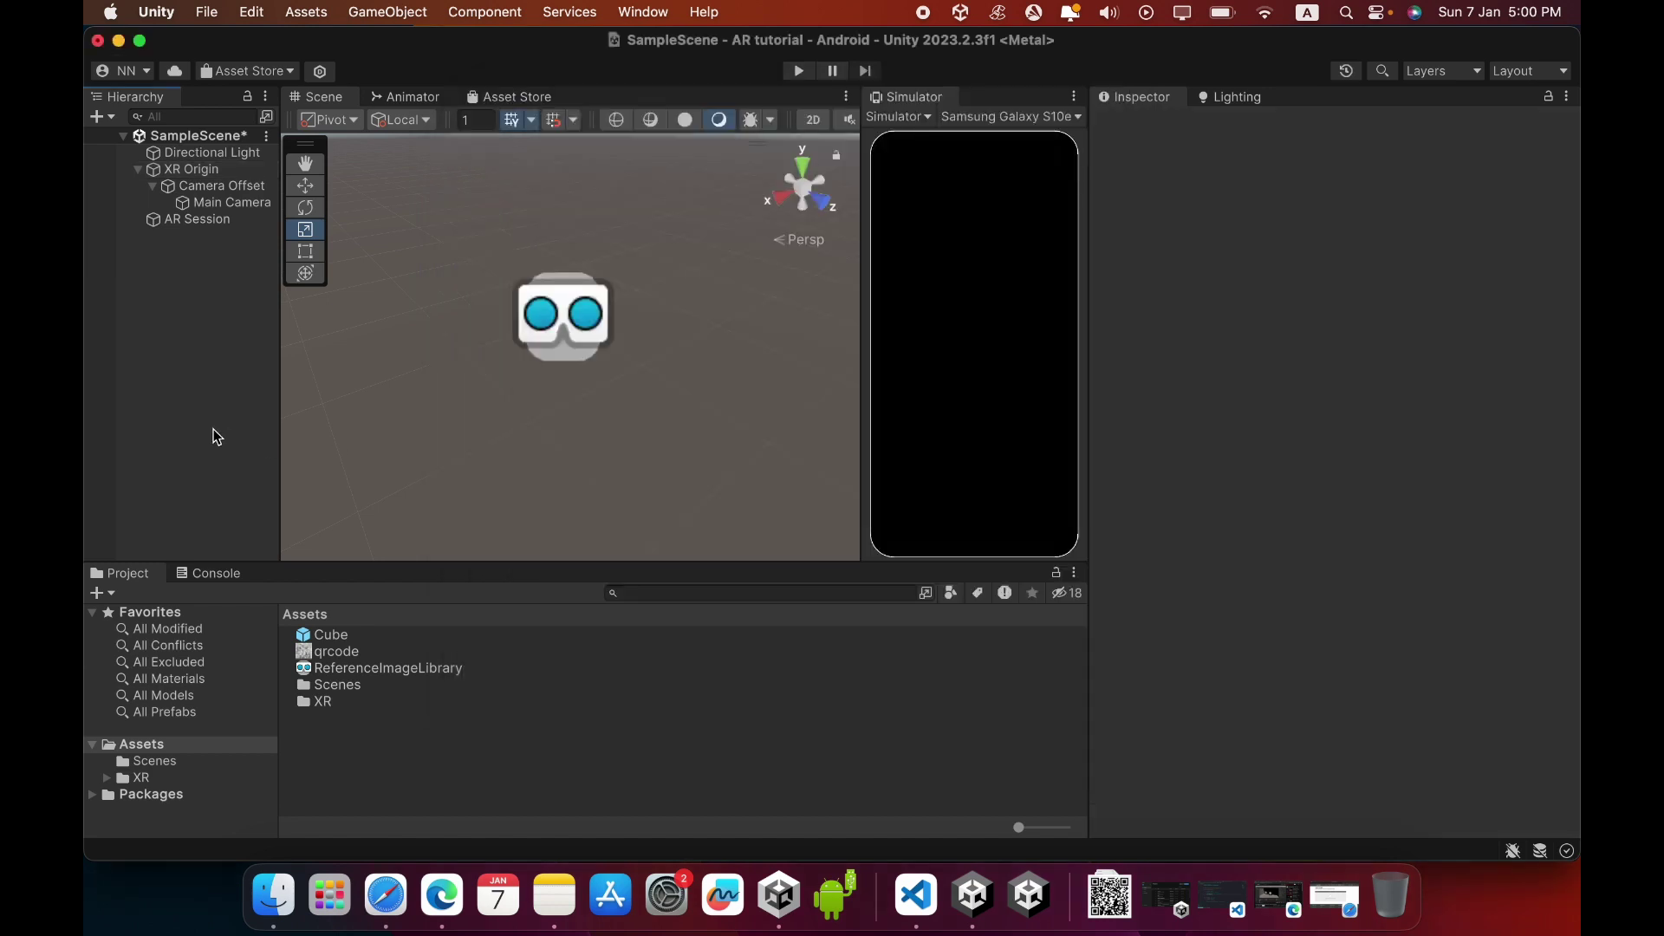
- Add the open SampleScene to Scenes In Build
left_click(201, 12)
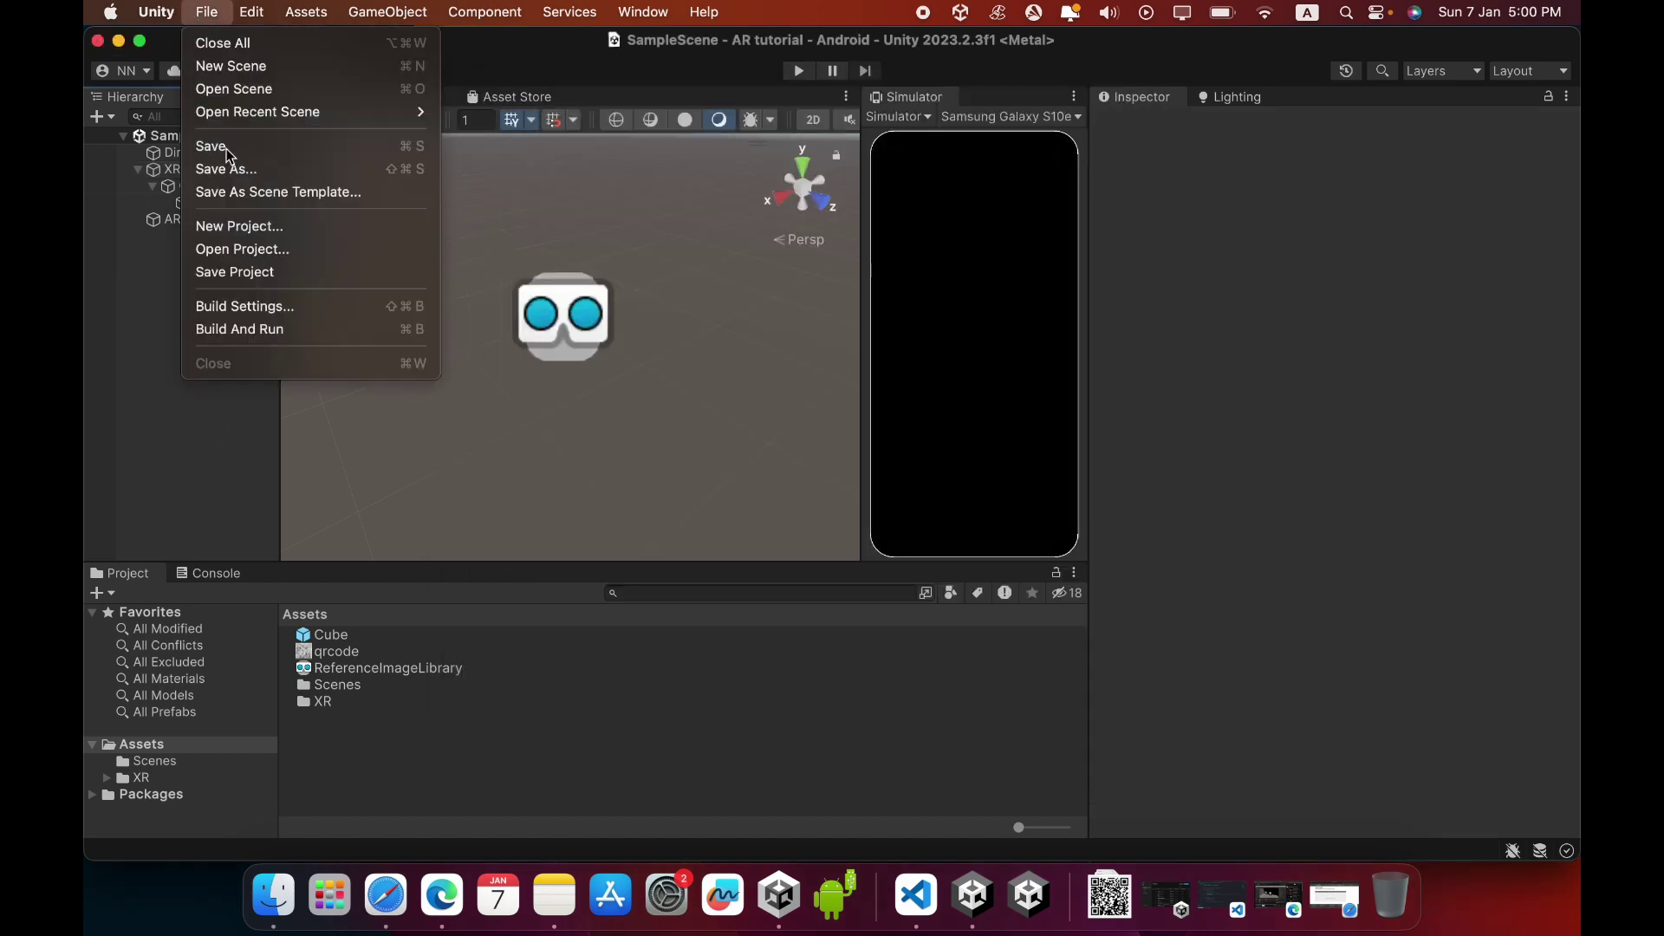
left_click(269, 309)
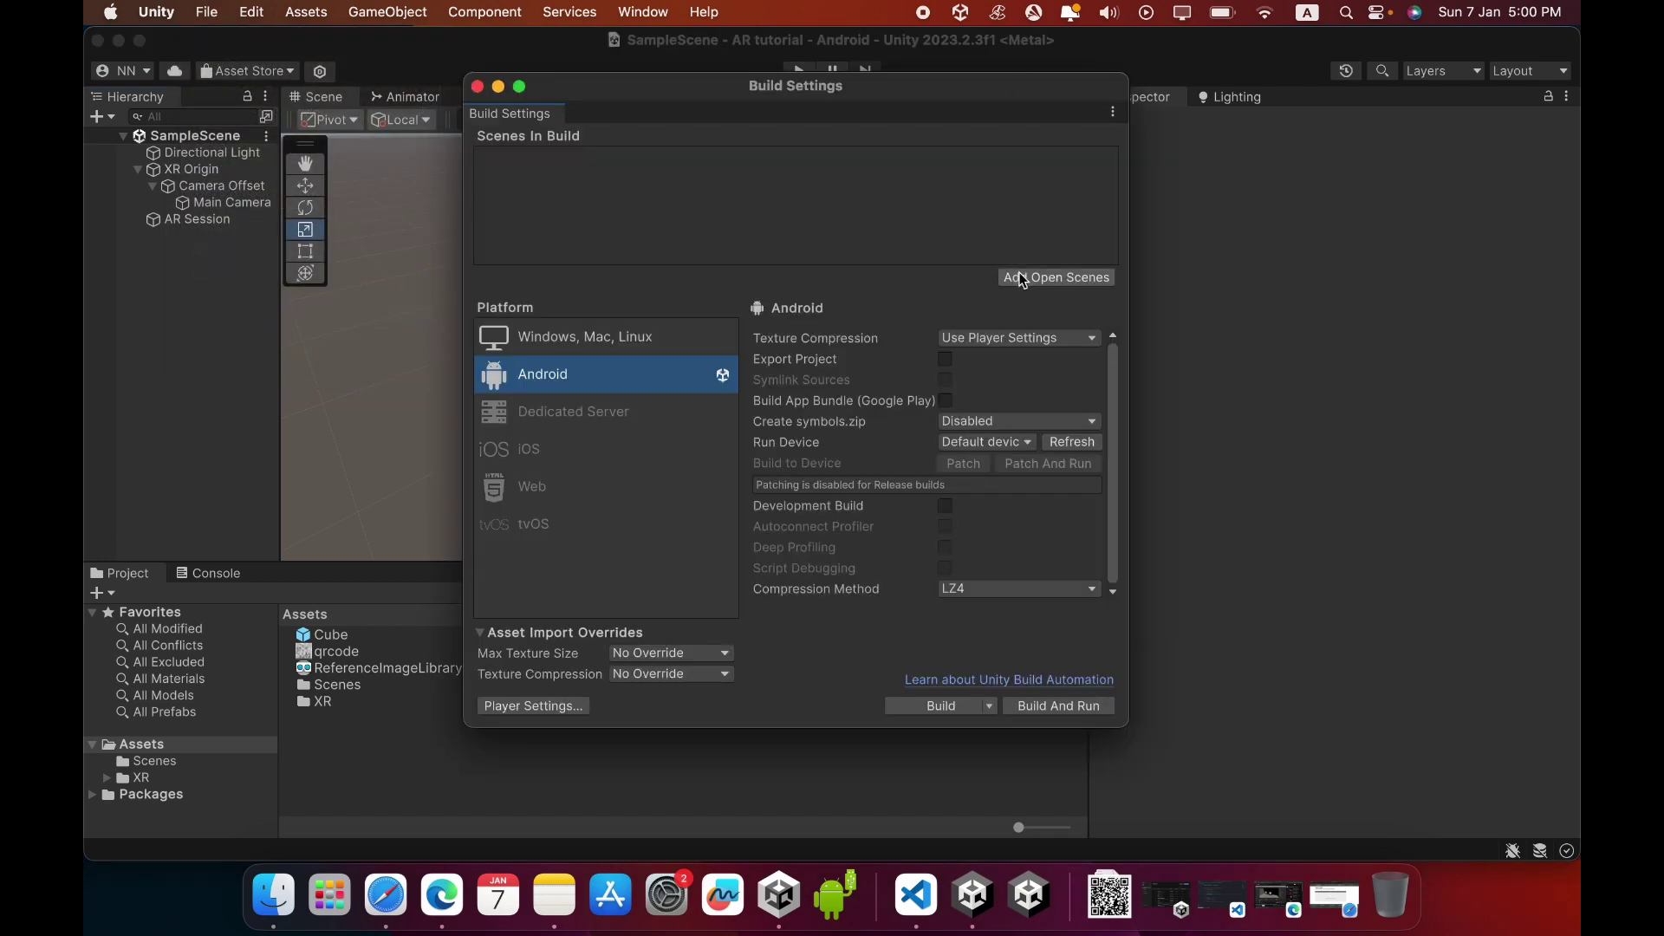
left_click(1025, 278)
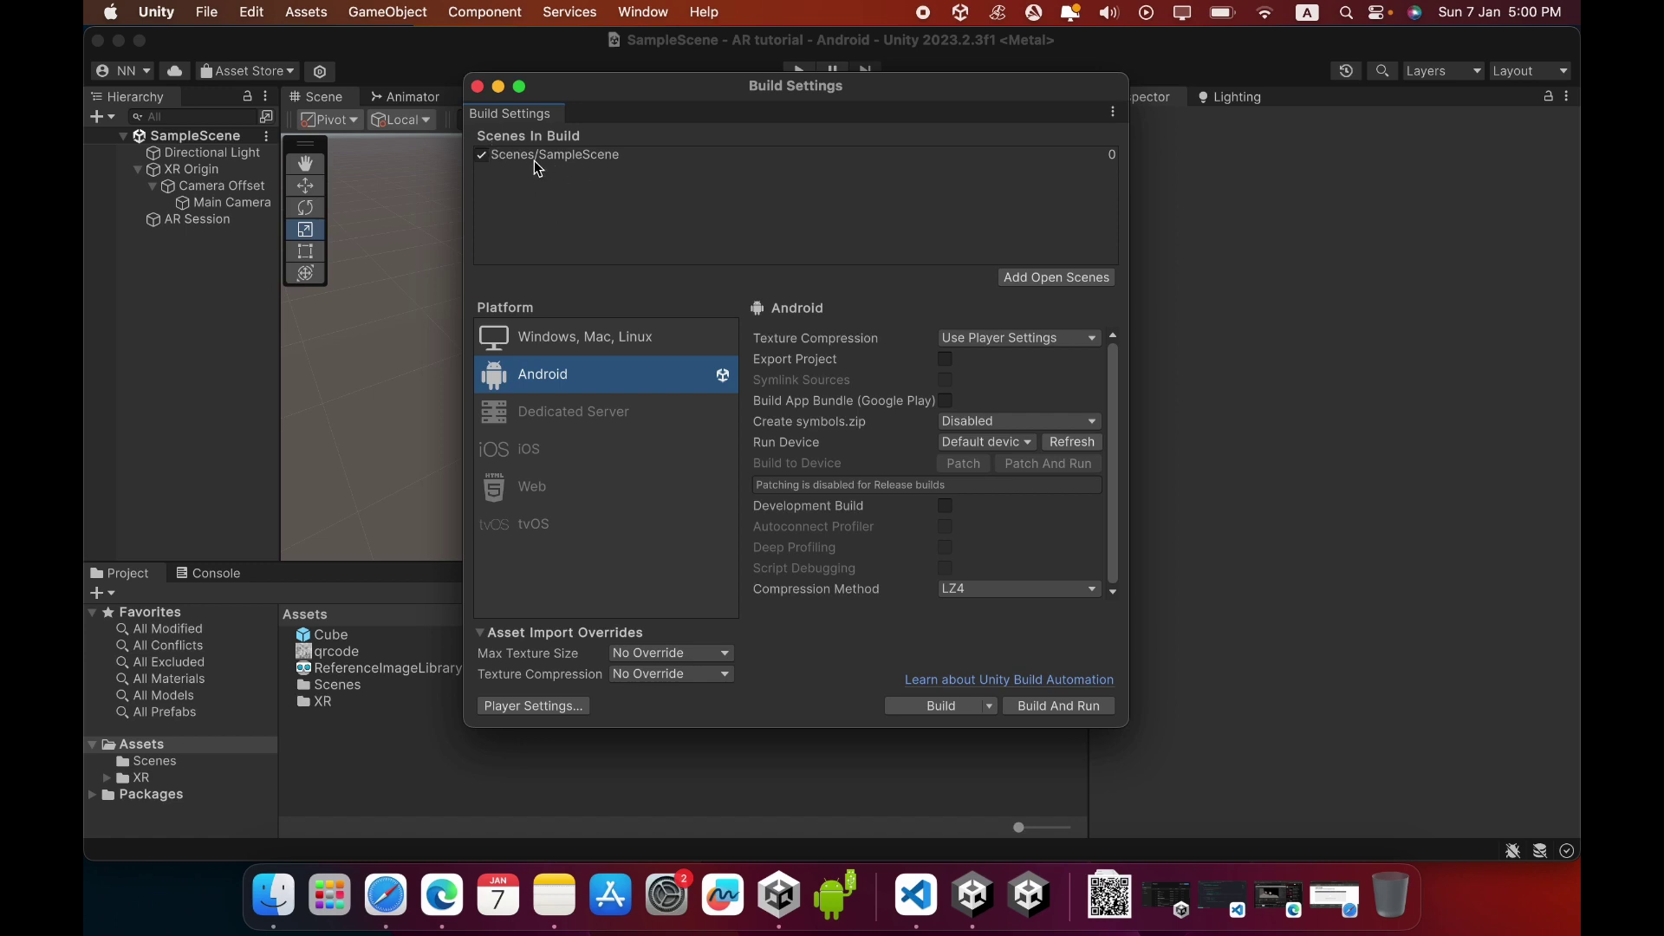
- Tick ARCore on the Android tab of XR Plug-in Management in Project Settings
left_click(535, 706)
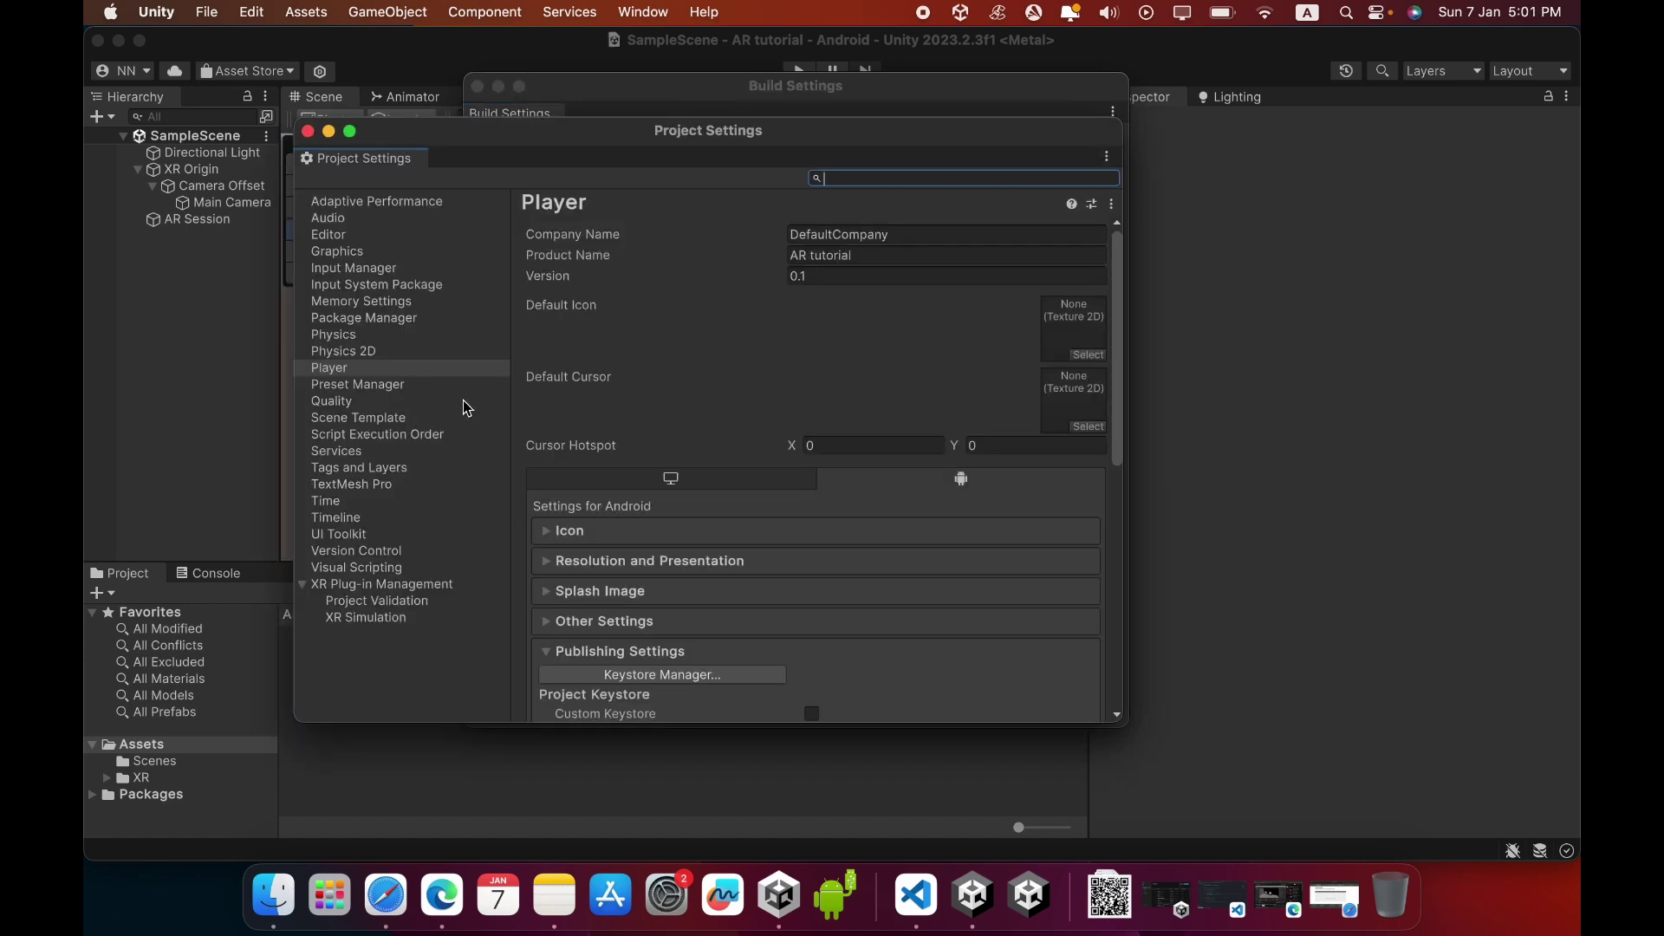
left_click(409, 590)
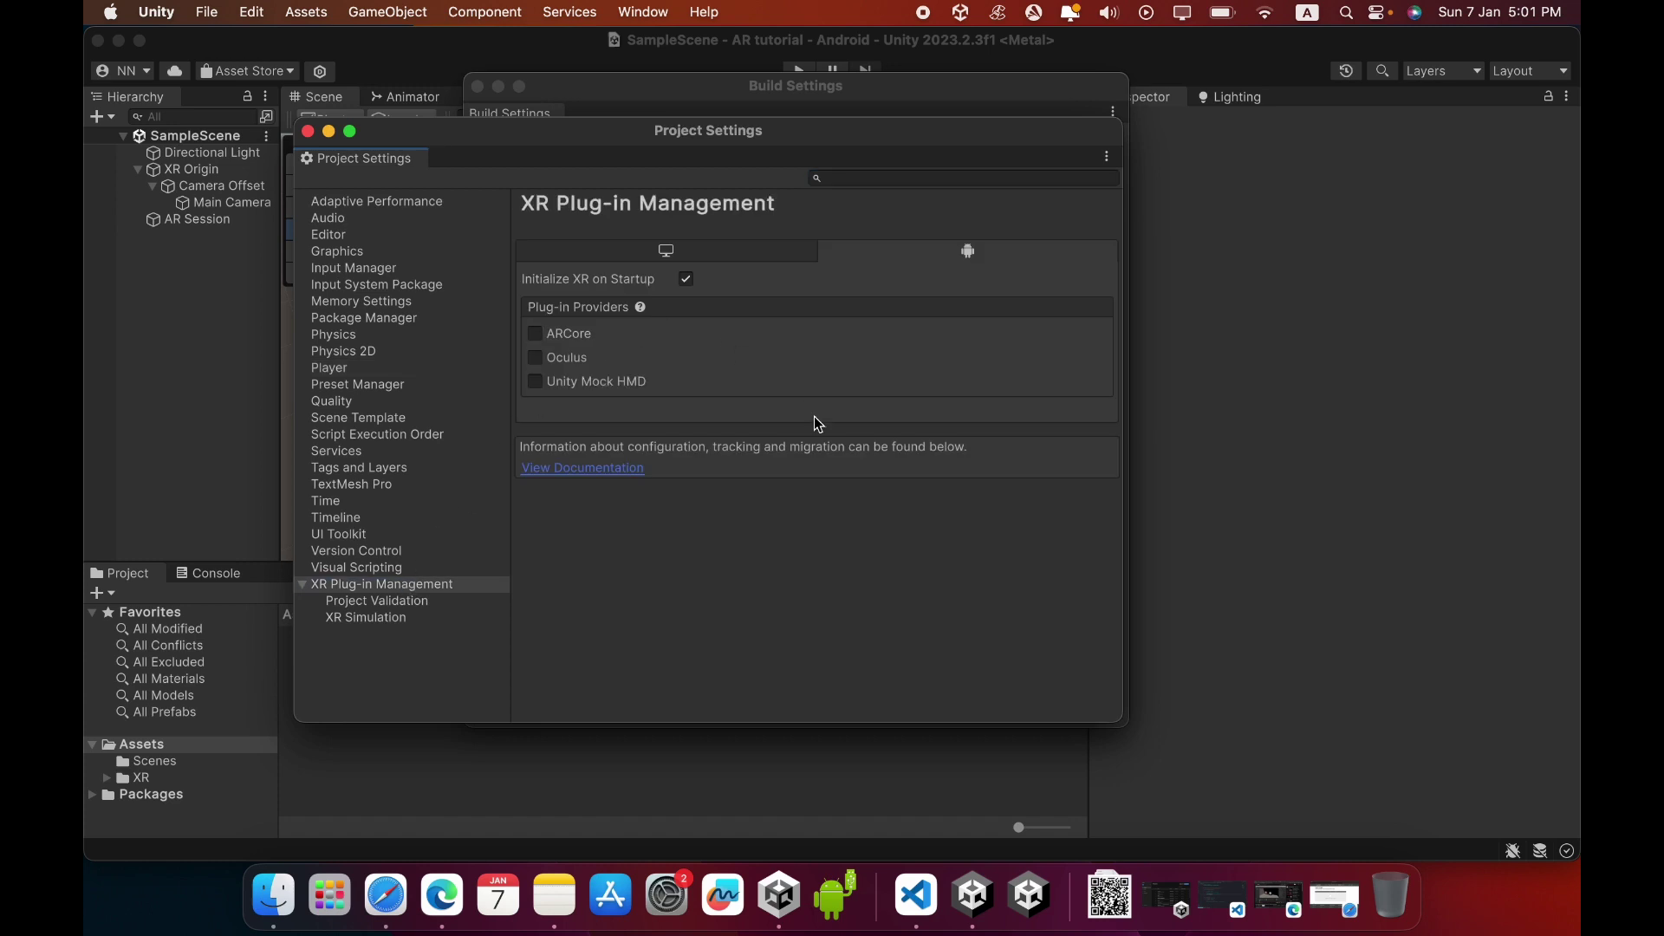
left_click(537, 335)
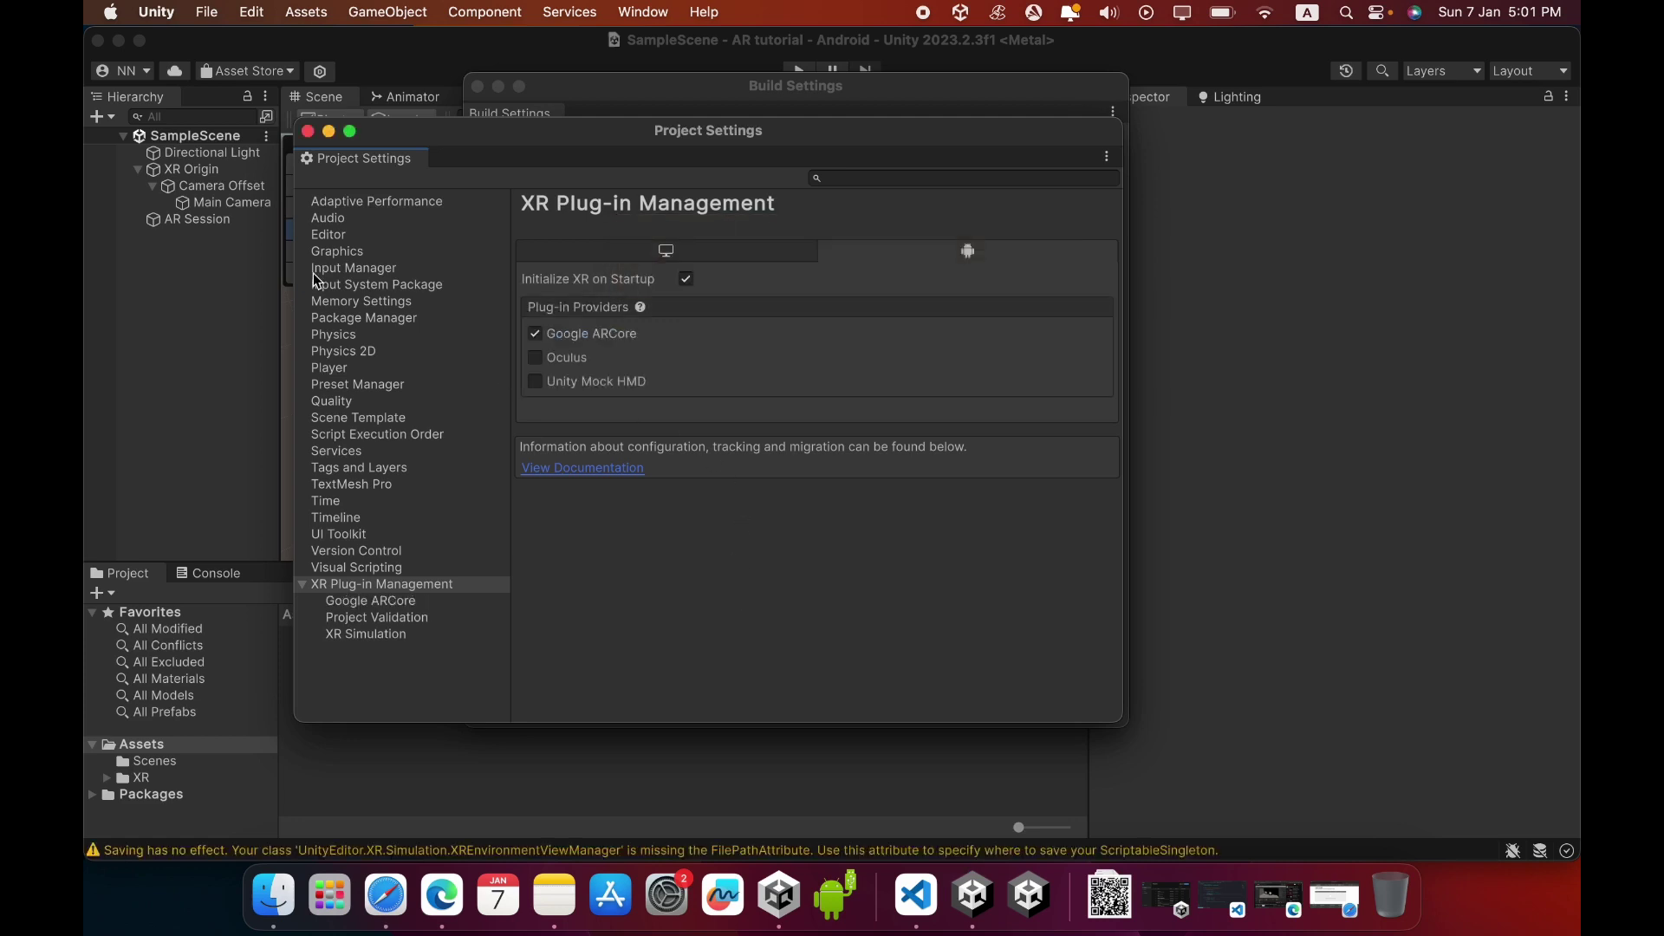
- In Other Settings, untick Auto Graphics API and remove Vulkan, leaving OpenGLES3 as the only graphics API
left_click(346, 372)
scroll(824, 638, "down", 3)
scroll(824, 642, "down", 2)
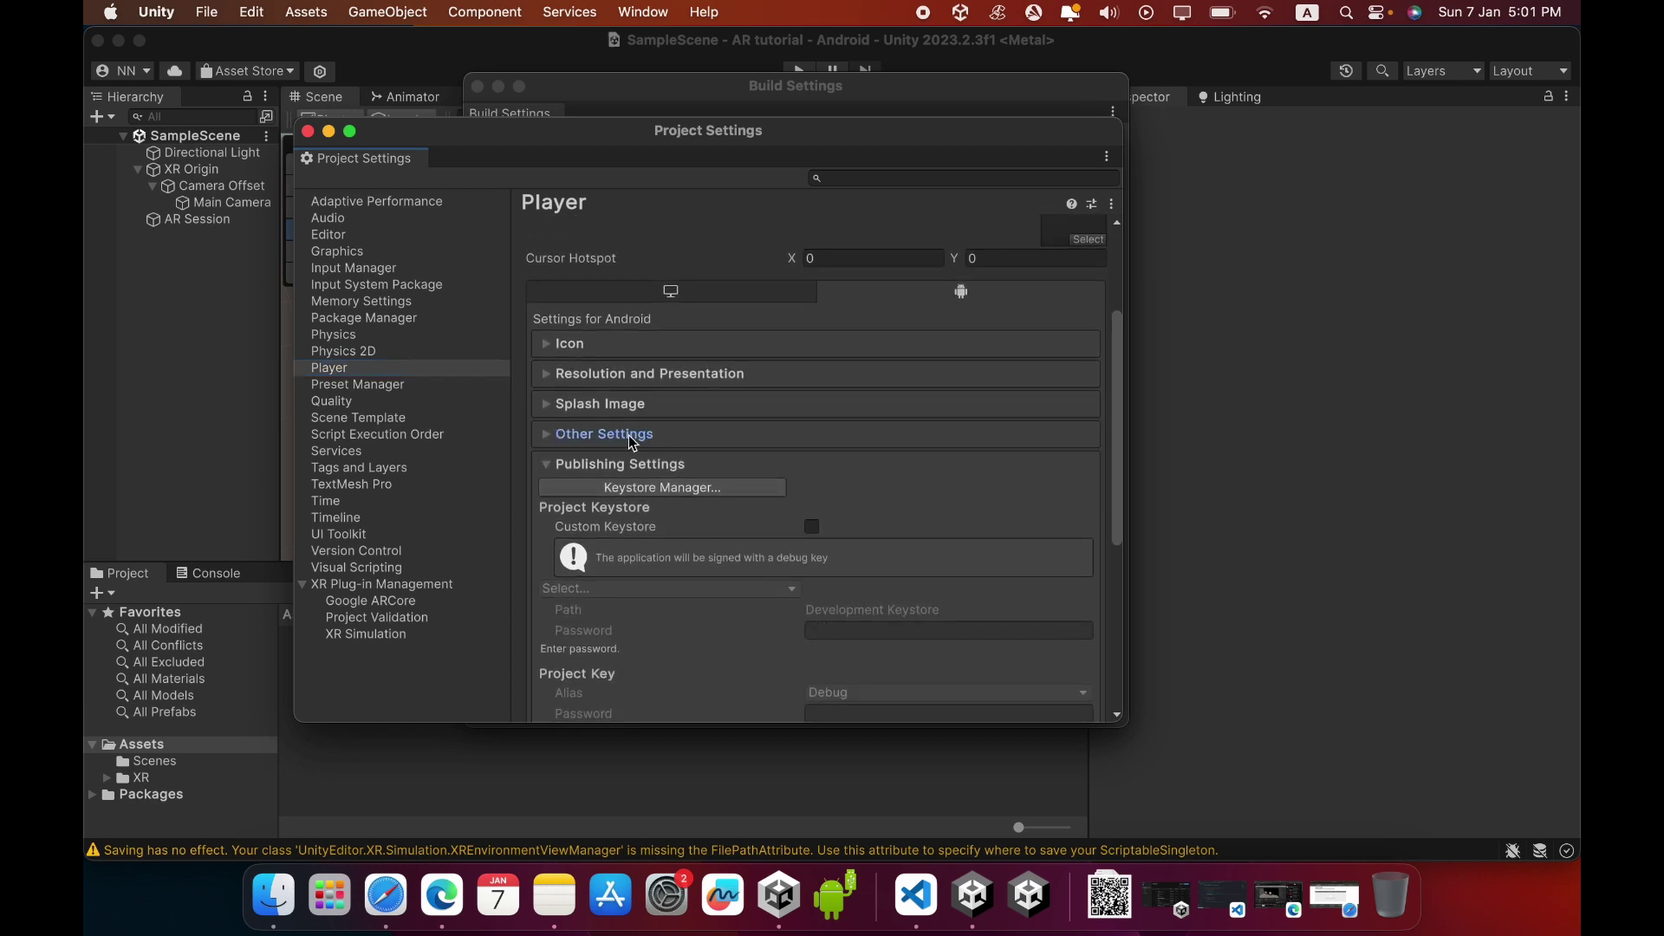
left_click(549, 433)
left_click(550, 433)
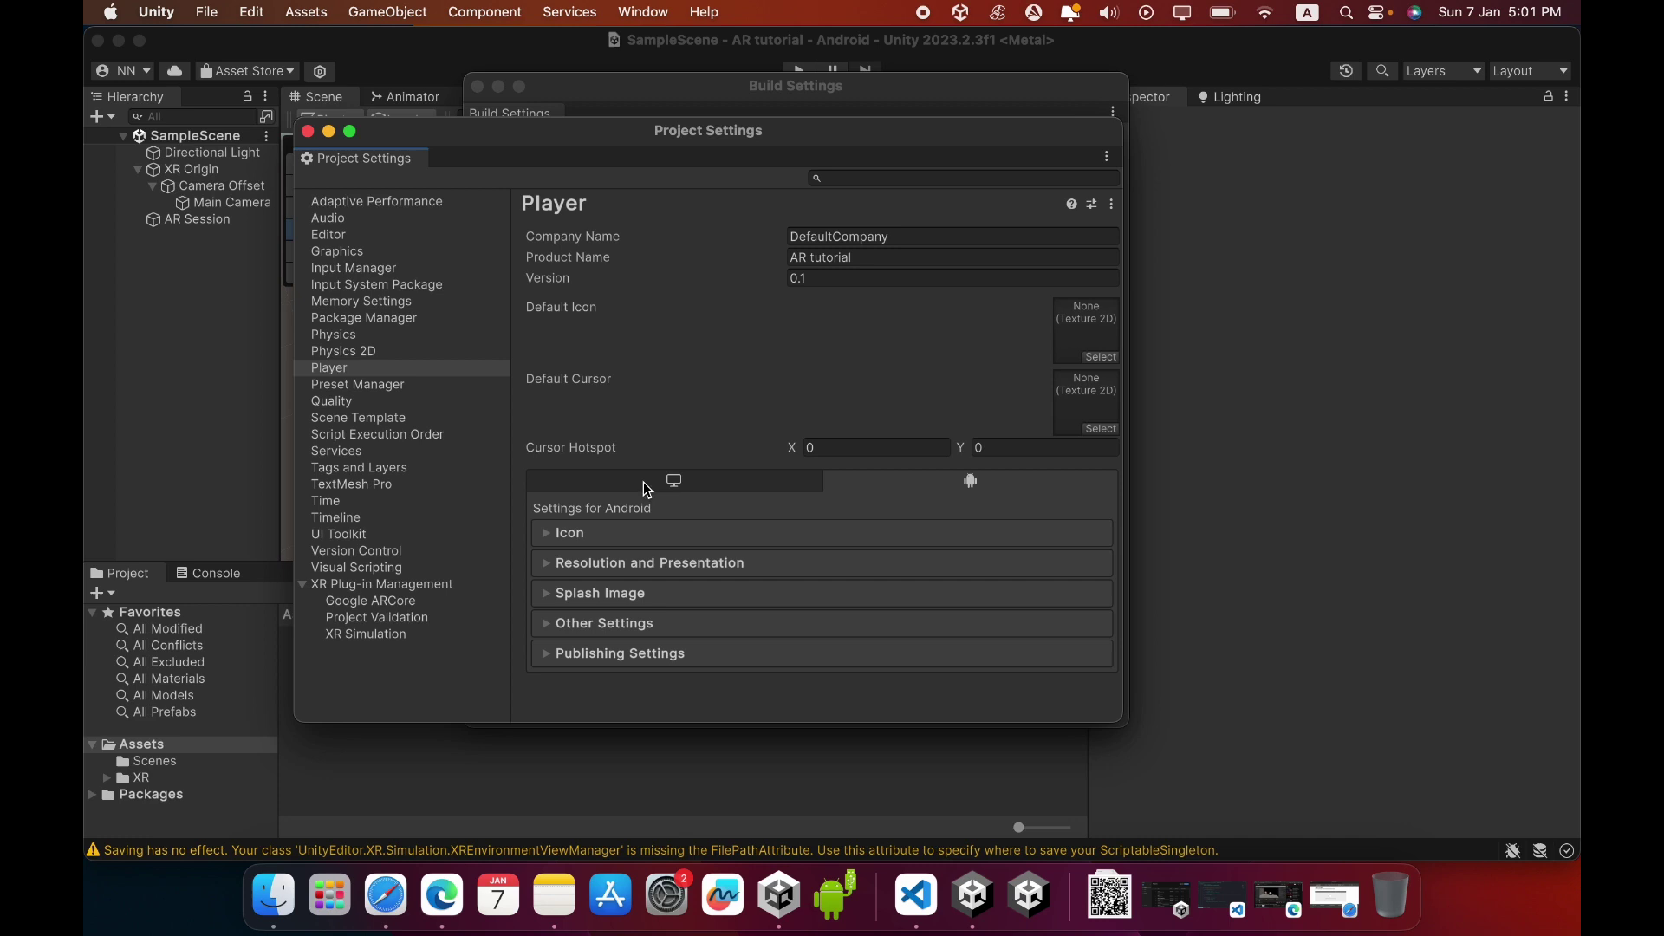
left_click(547, 623)
scroll(676, 576, "down", 3)
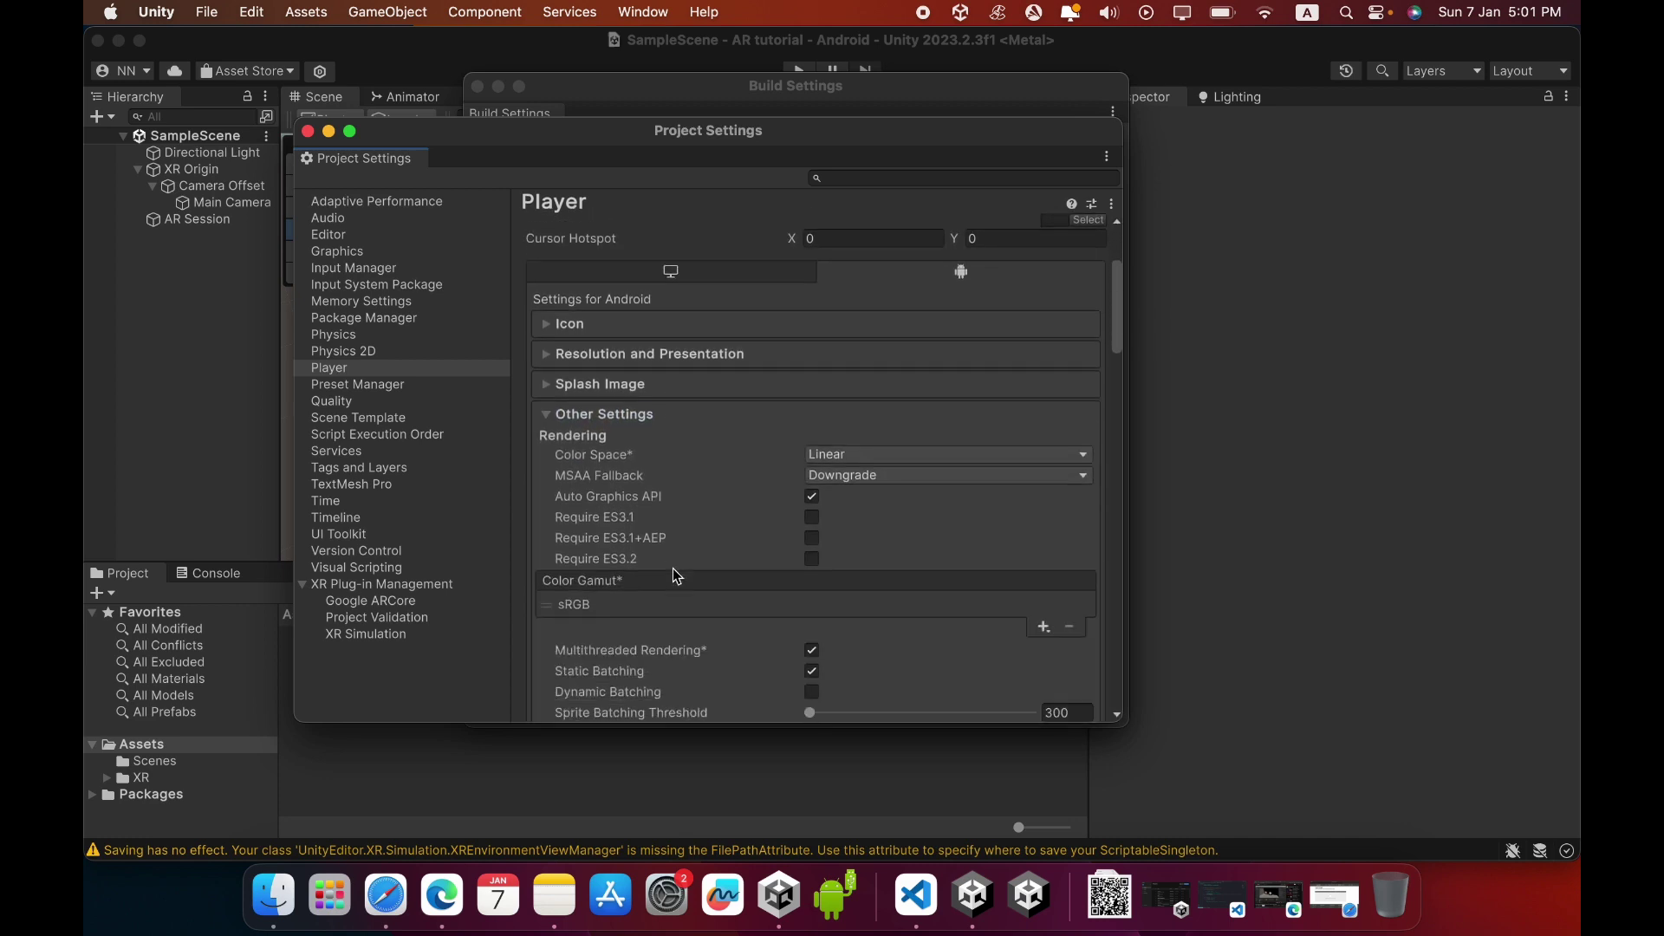
scroll(676, 576, "down", 2)
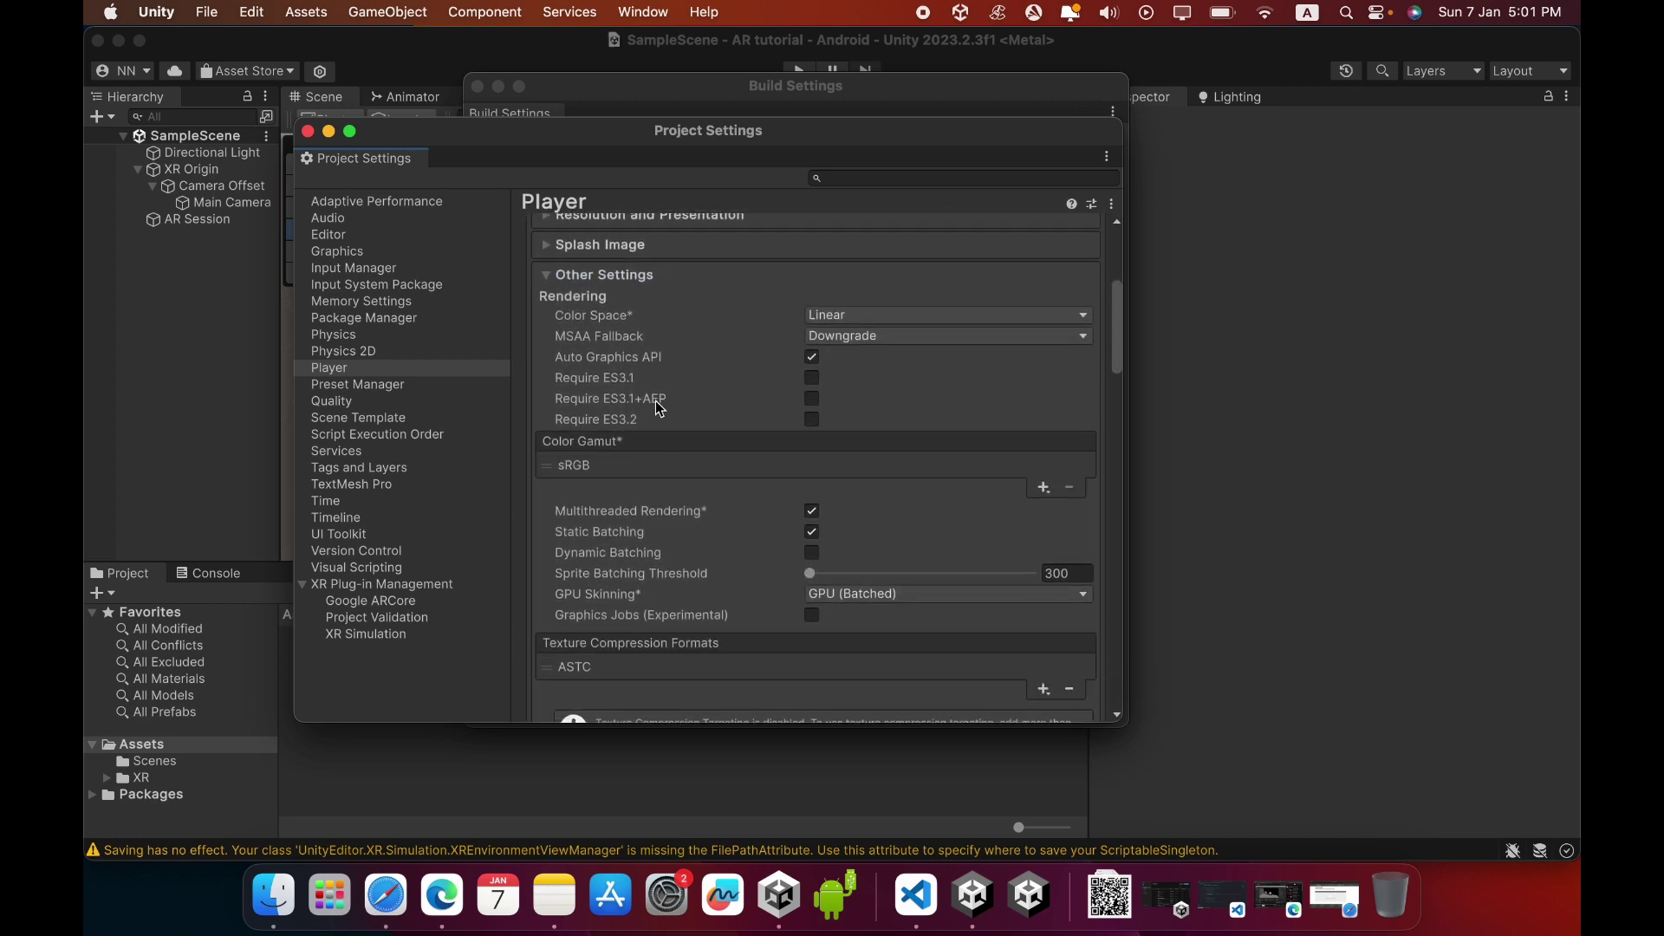
left_click(812, 358)
left_click(597, 407)
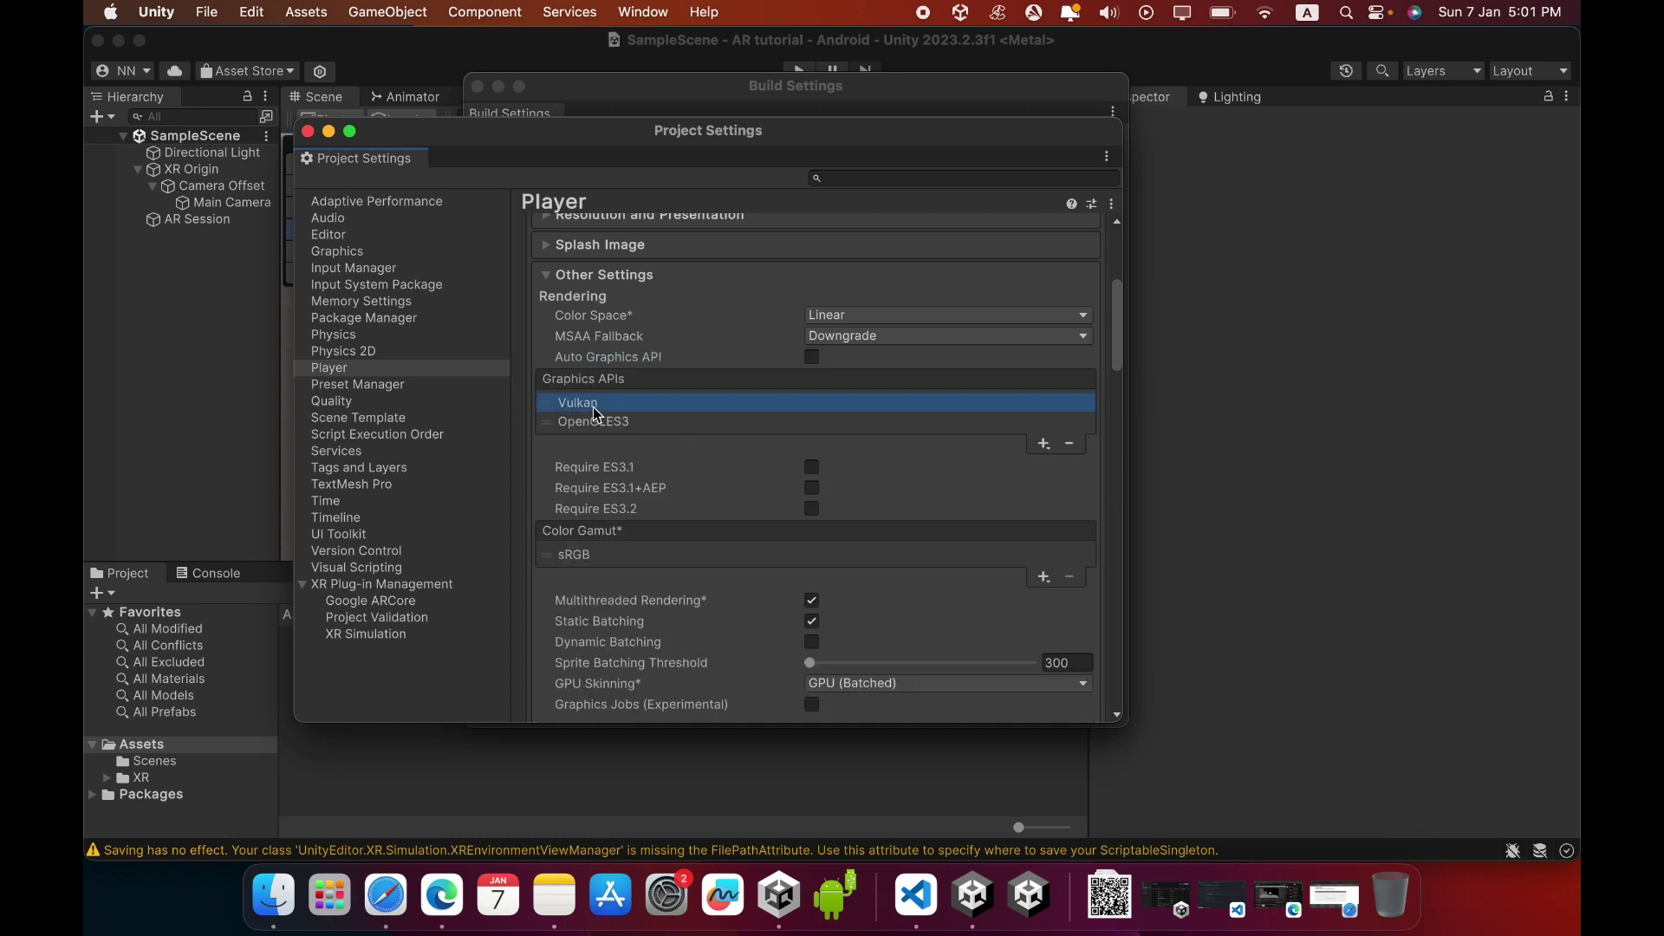
left_click(1069, 445)
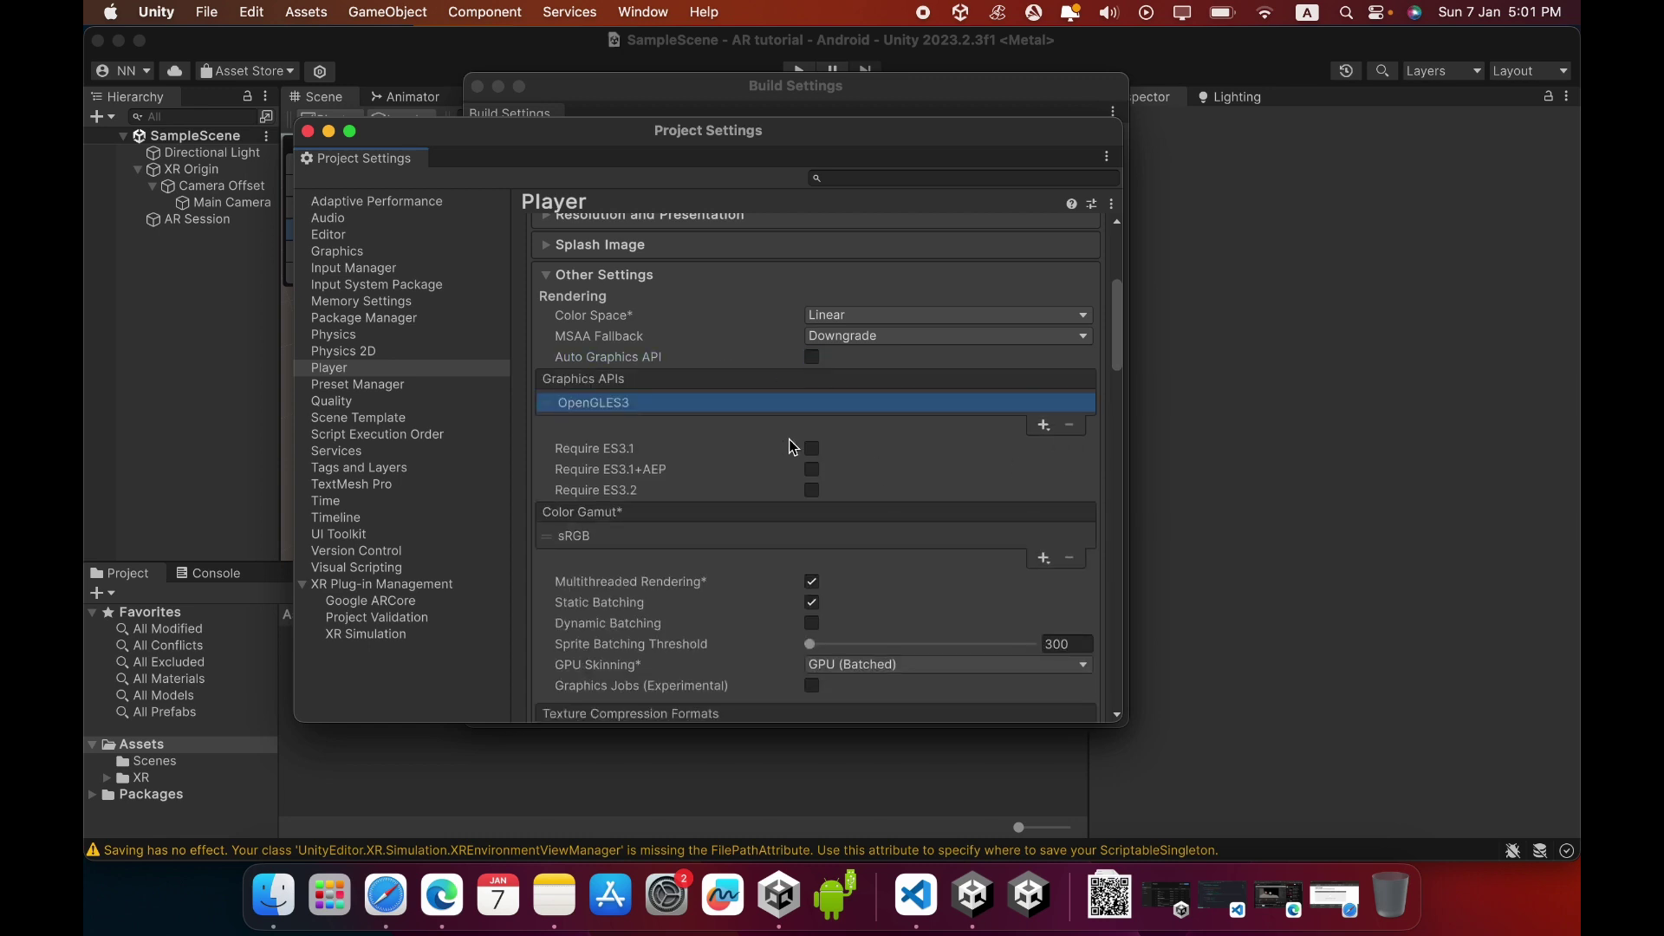
- Set the Minimum API Level to Android 8.0 'Oreo' (API level 26)
scroll(774, 496, "down", 10)
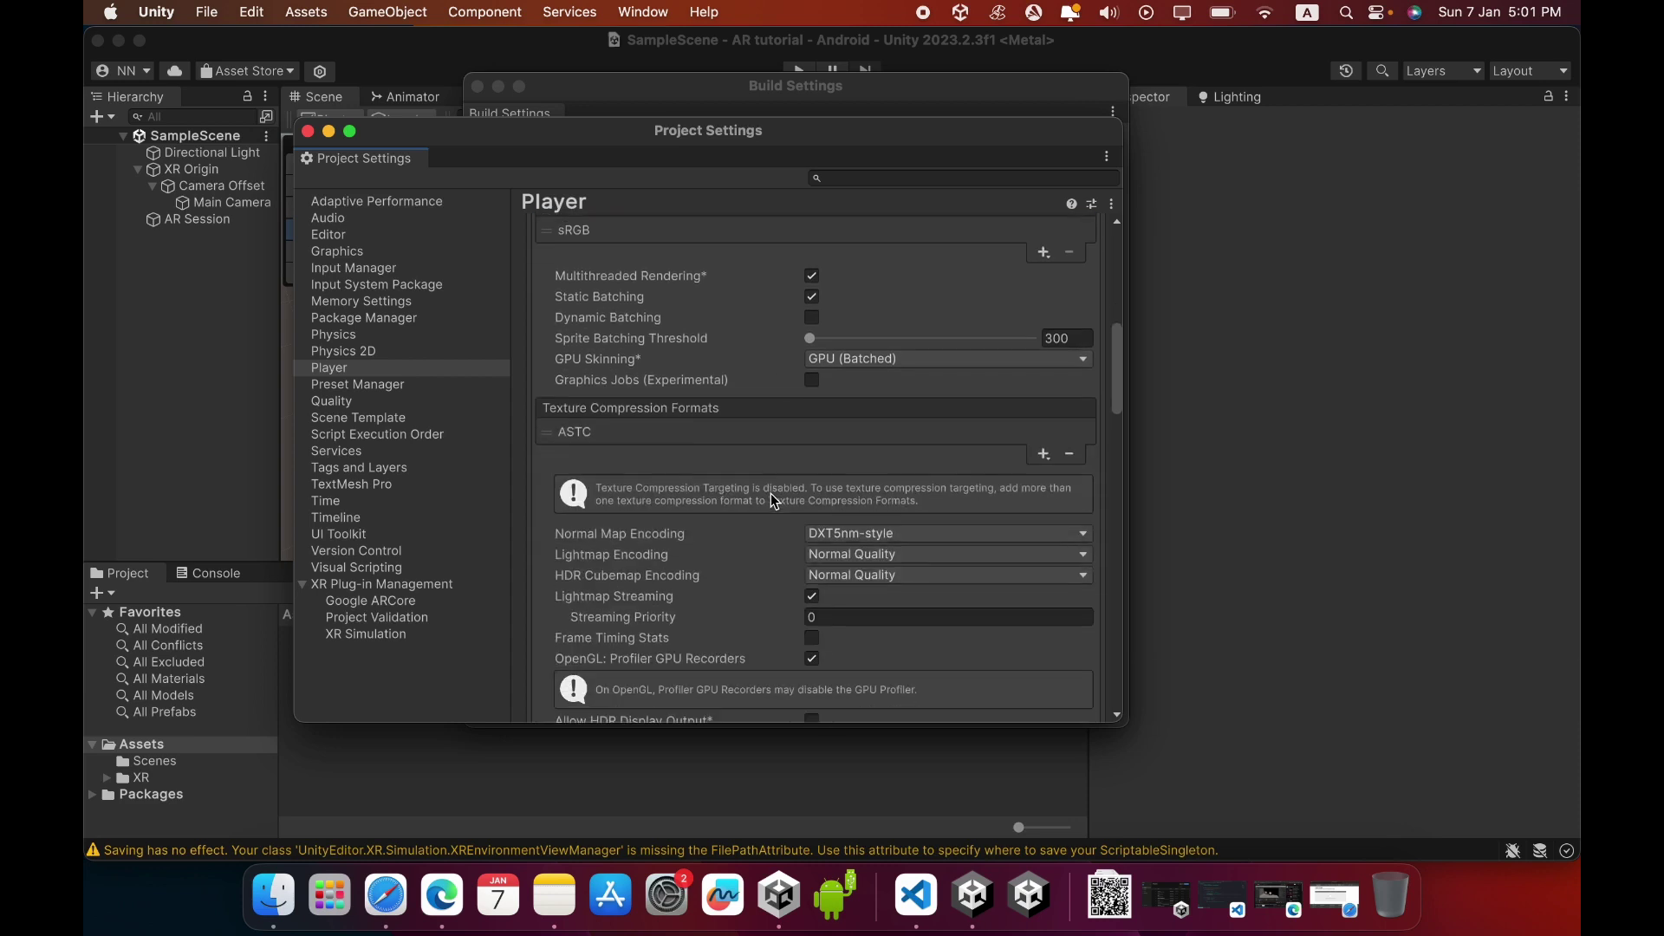
scroll(774, 501, "down", 5)
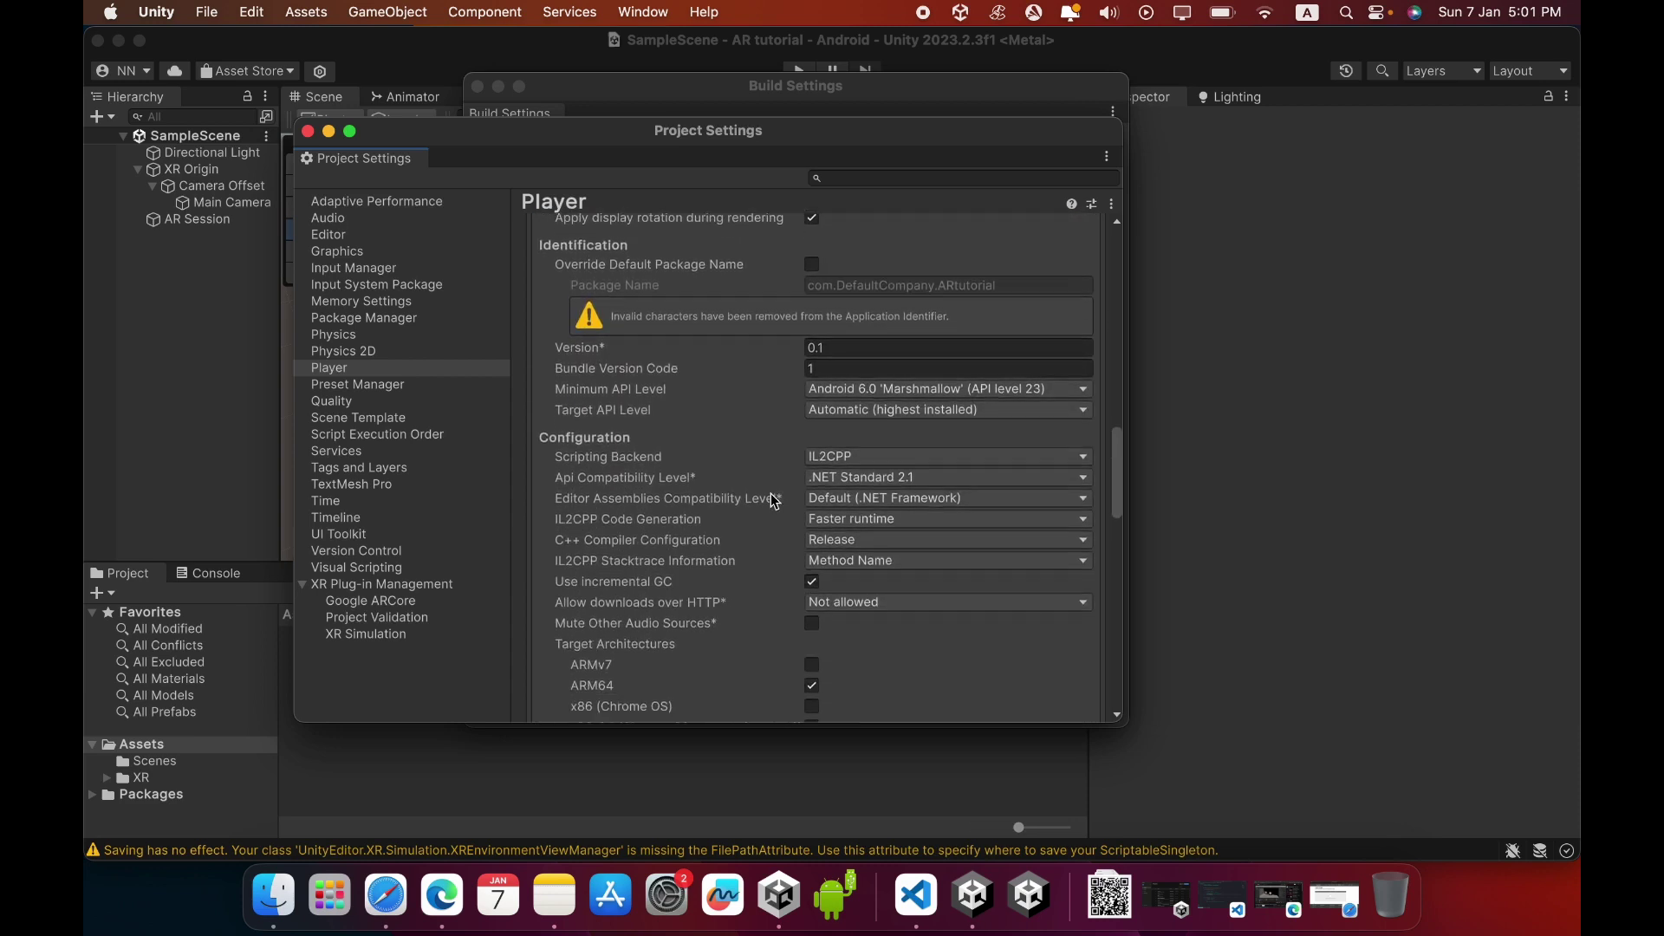
scroll(774, 498, "up", 2)
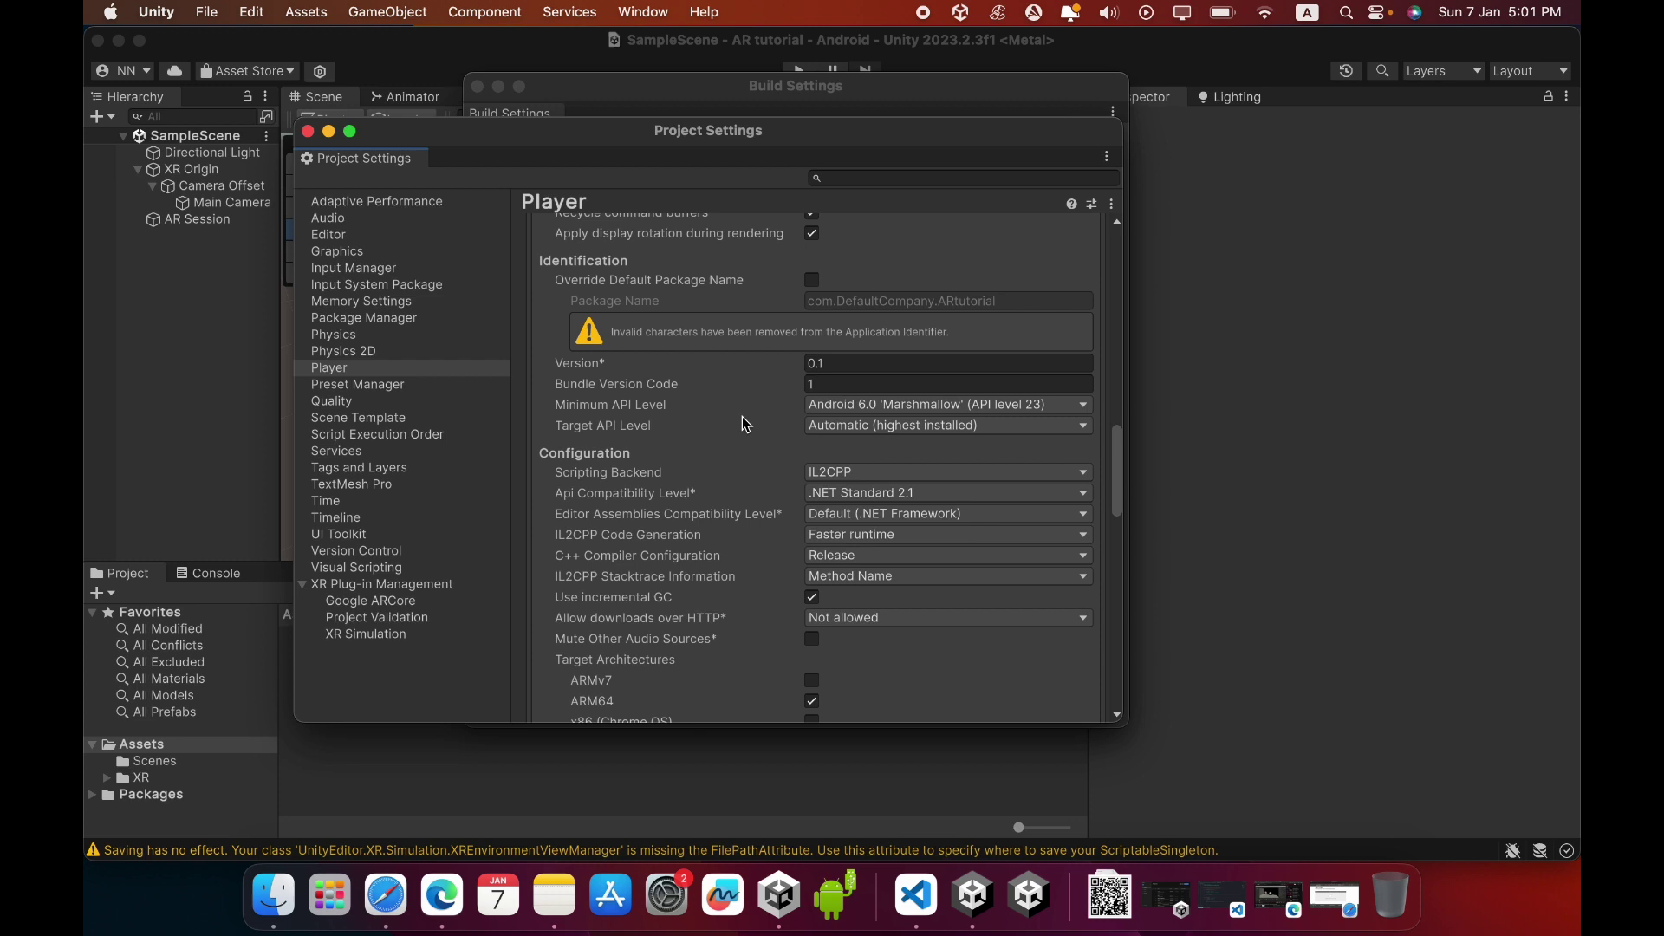
left_click(907, 407)
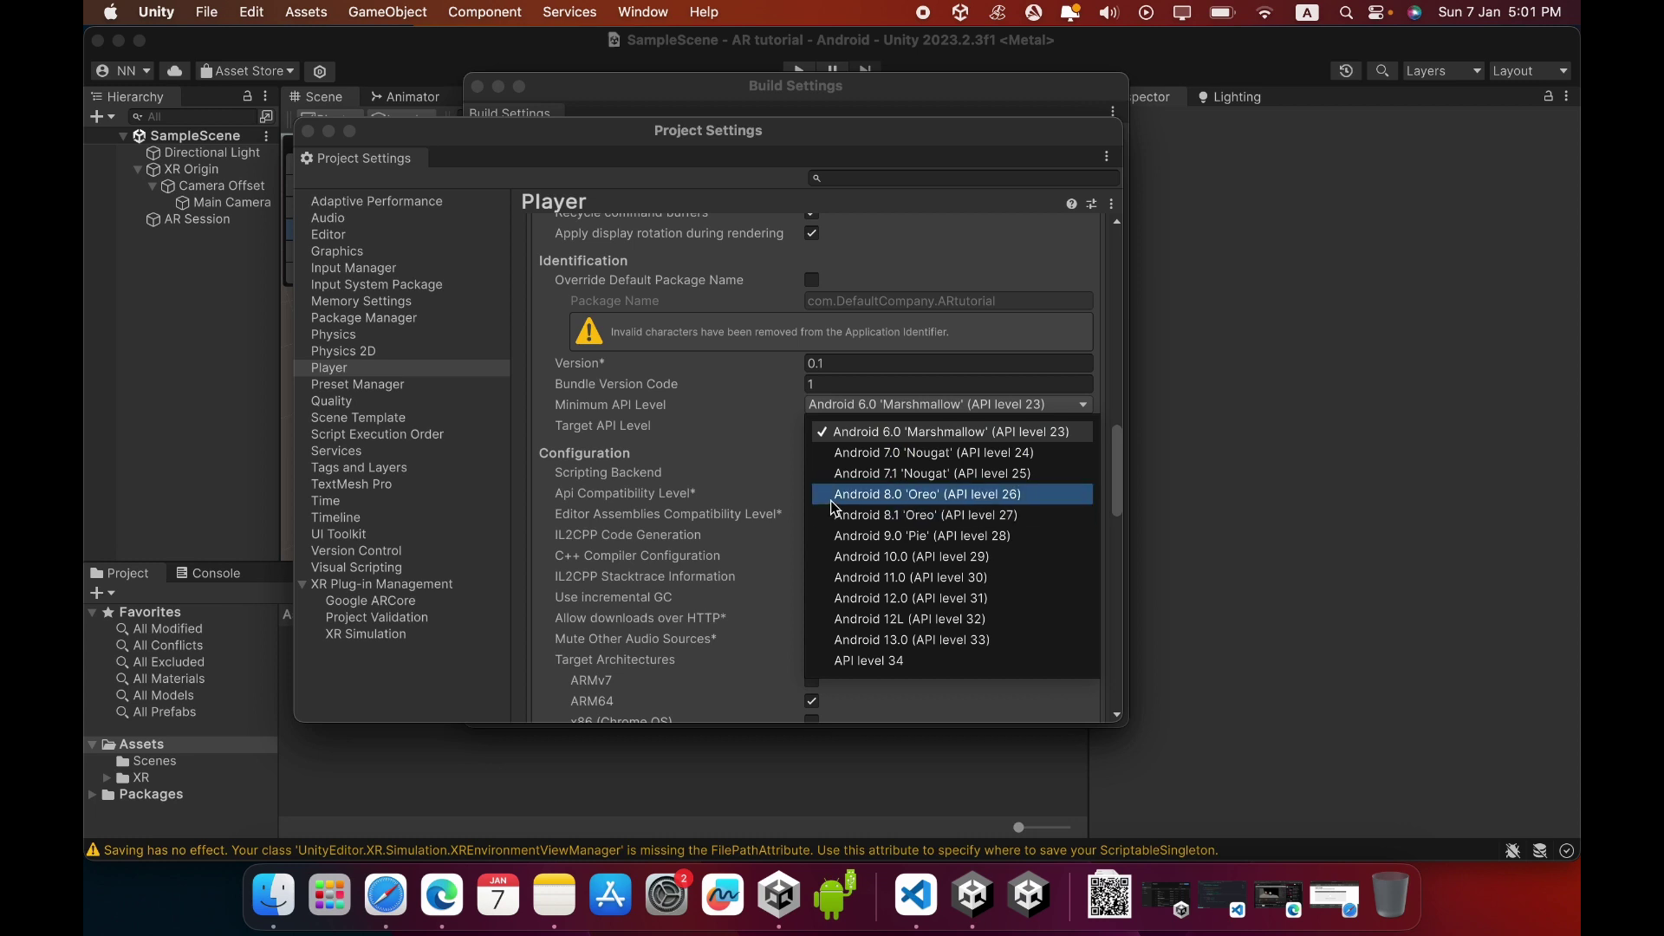
left_click(904, 503)
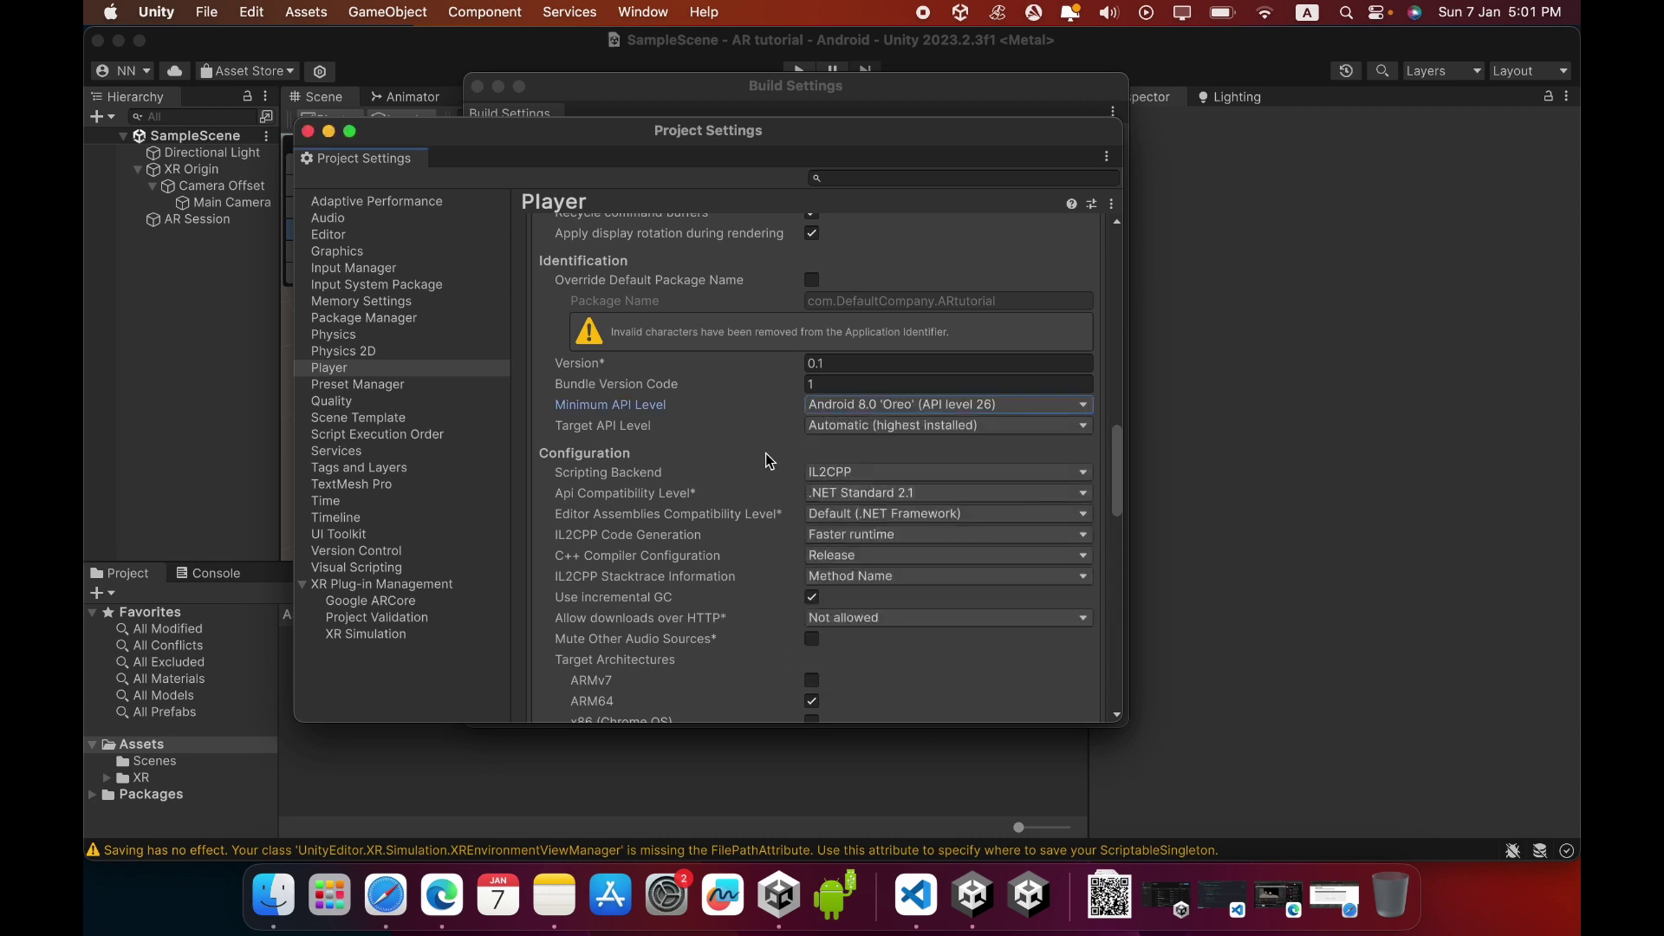
scroll(771, 464, "down", 2)
scroll(768, 460, "down", 2)
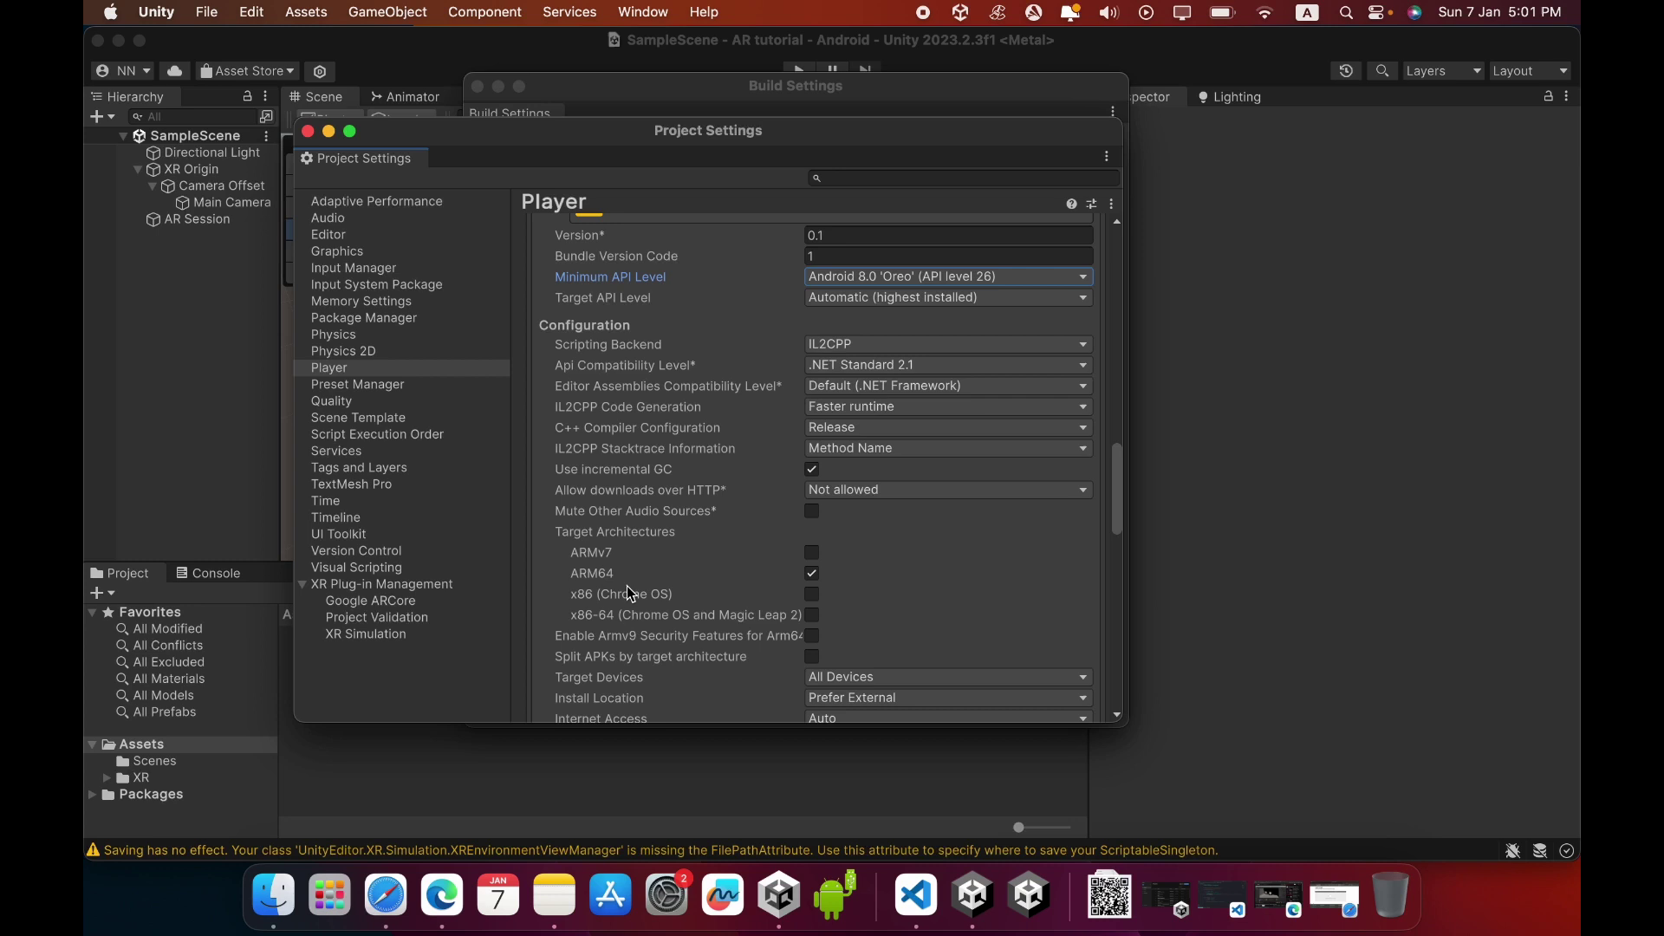
scroll(761, 582, "down", 7)
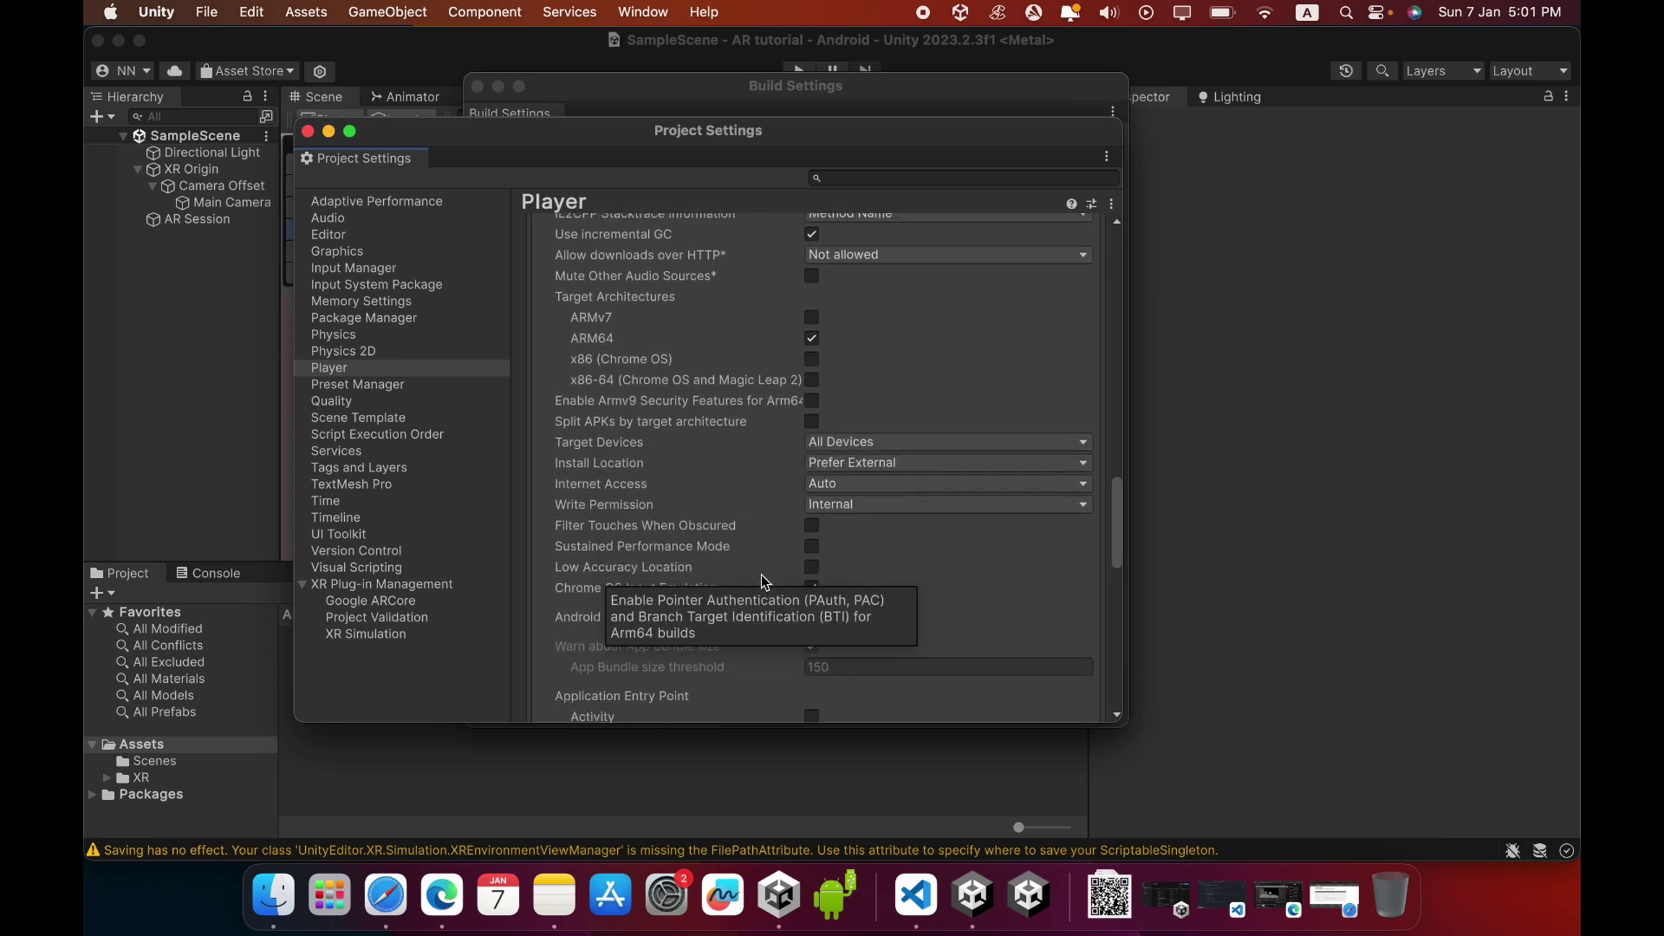
scroll(762, 582, "down", 4)
scroll(834, 646, "down", 3)
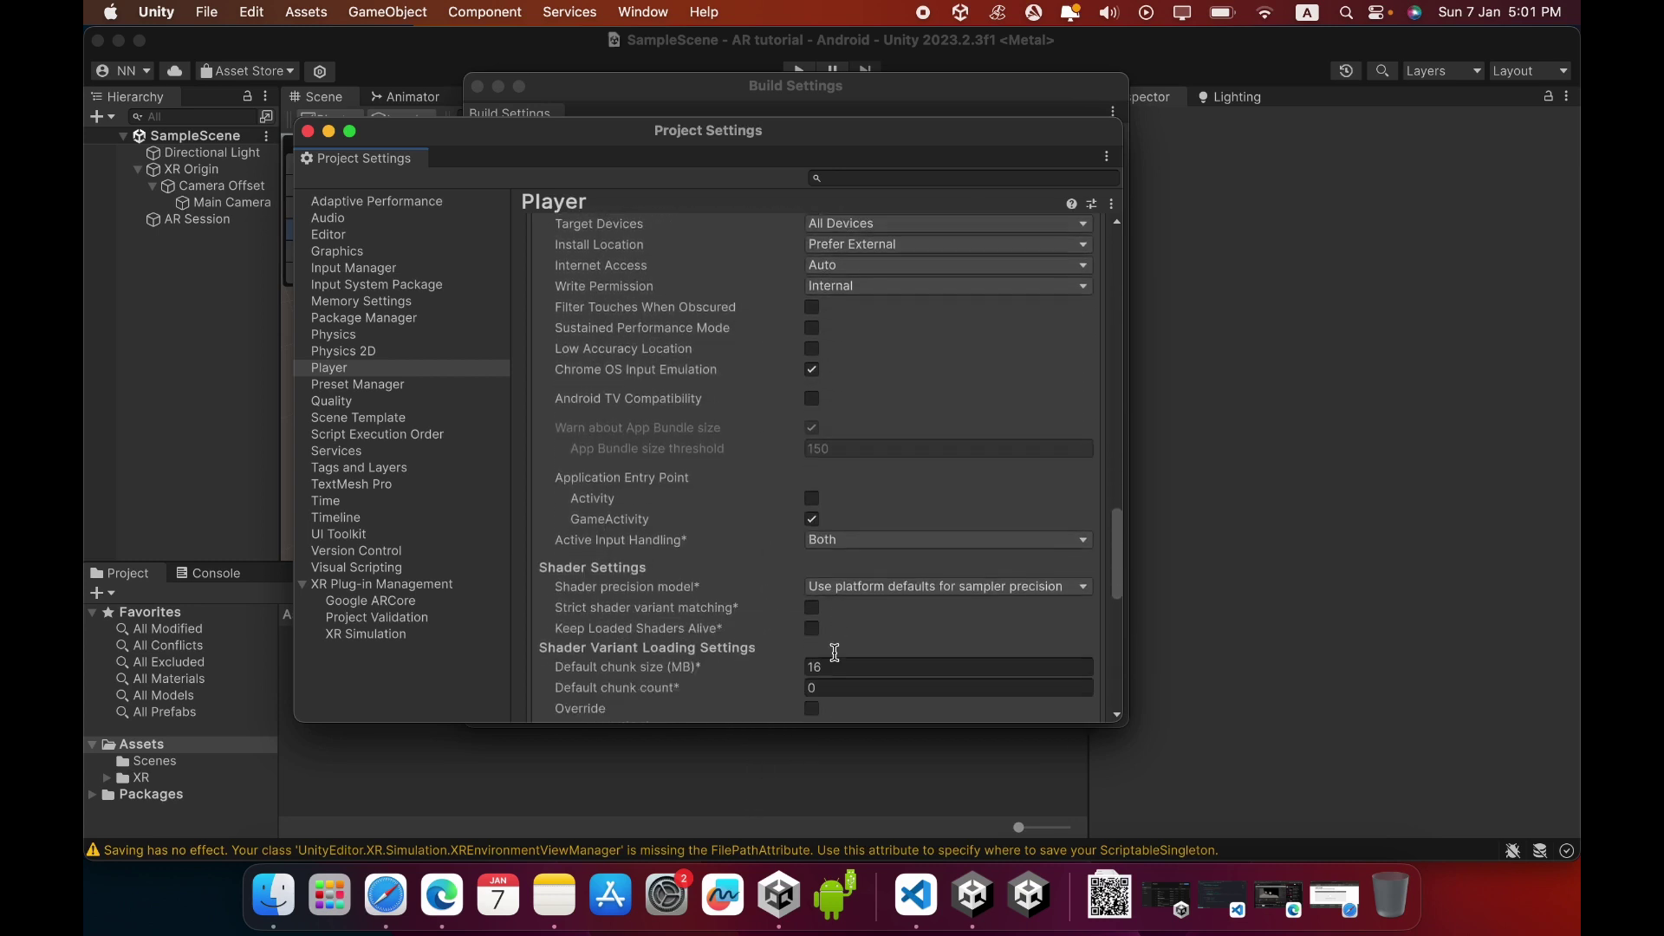
scroll(834, 652, "down", 8)
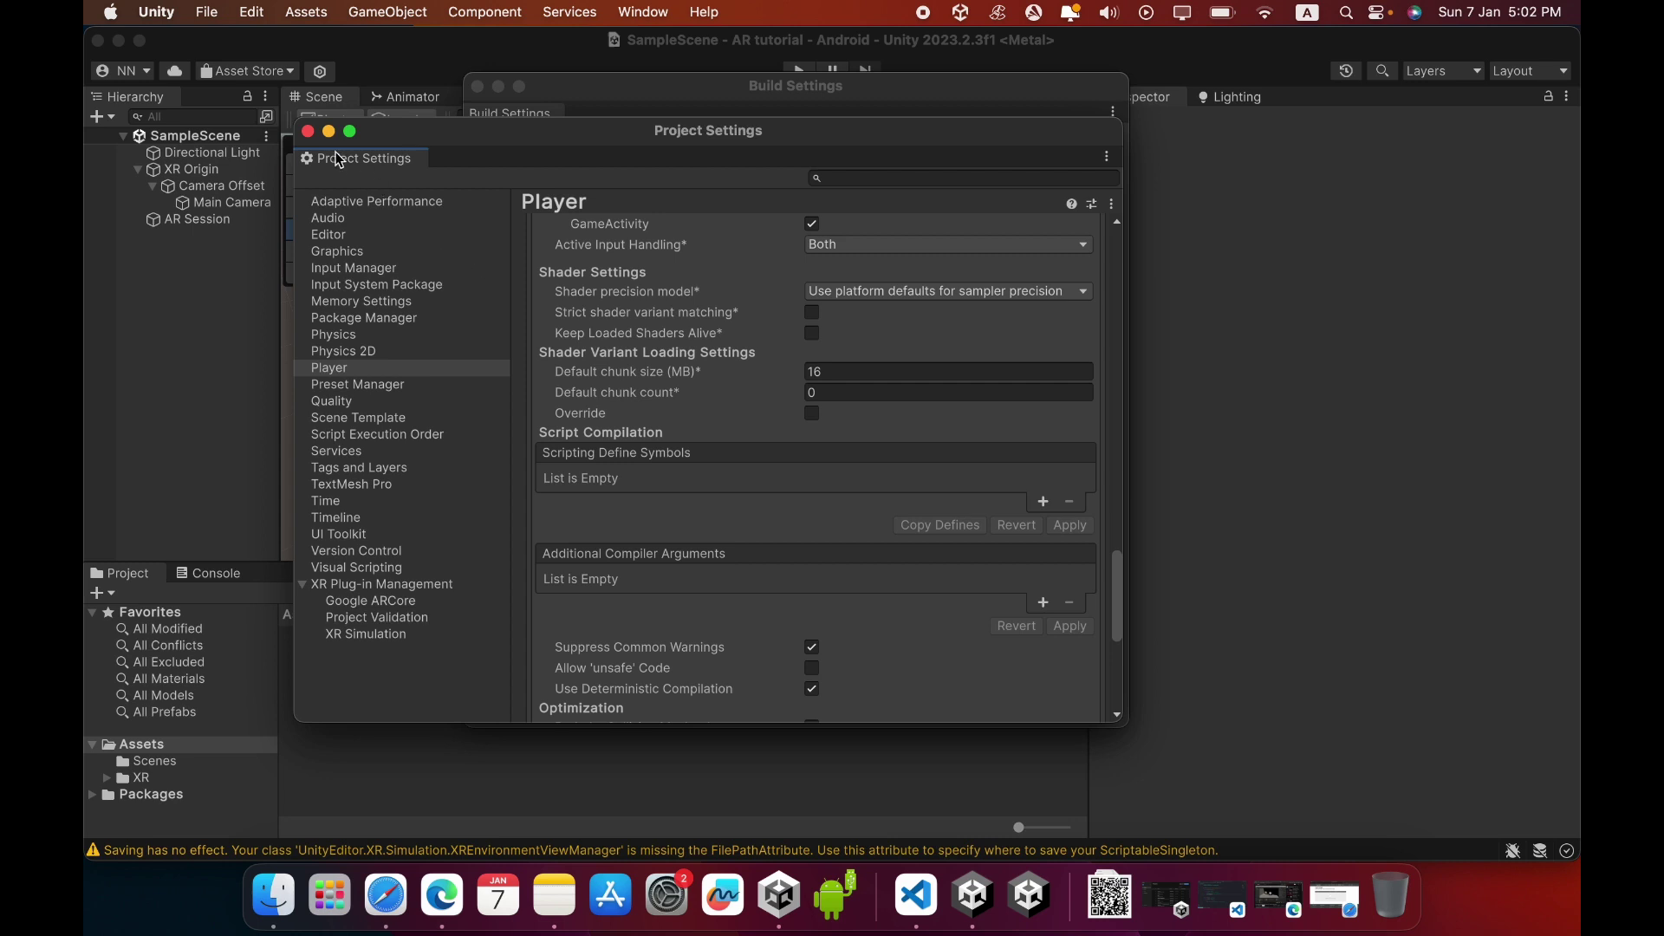
- Close Project Settings and build the Android APK, saving it as artutorial on the Desktop
left_click(307, 131)
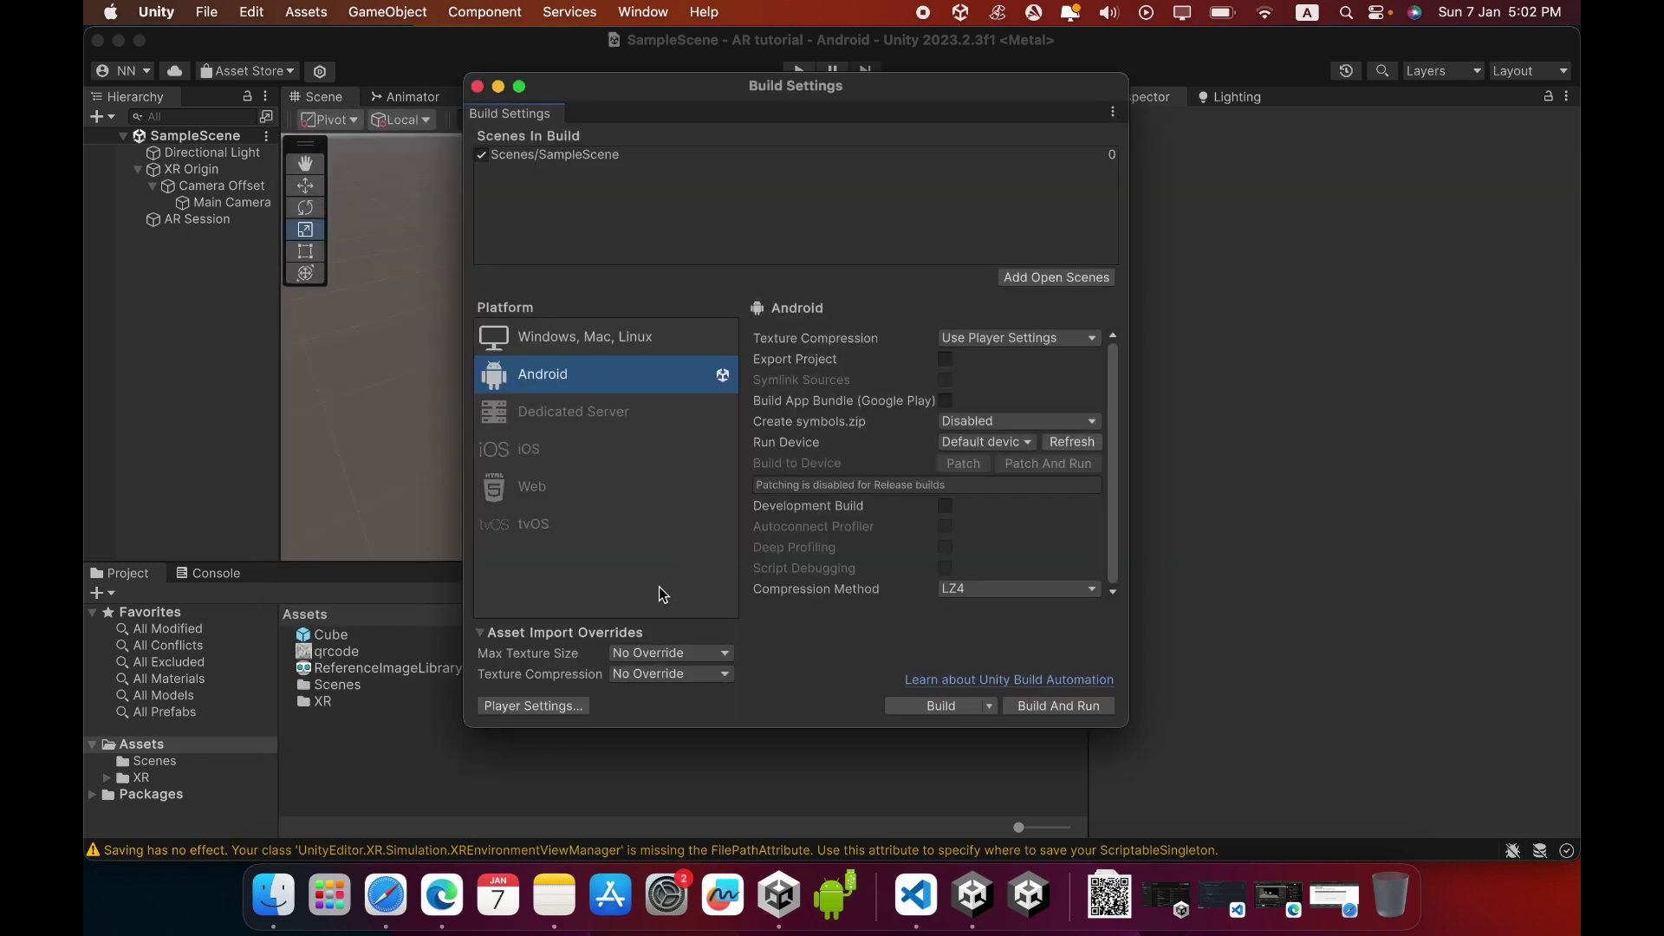
left_click(922, 710)
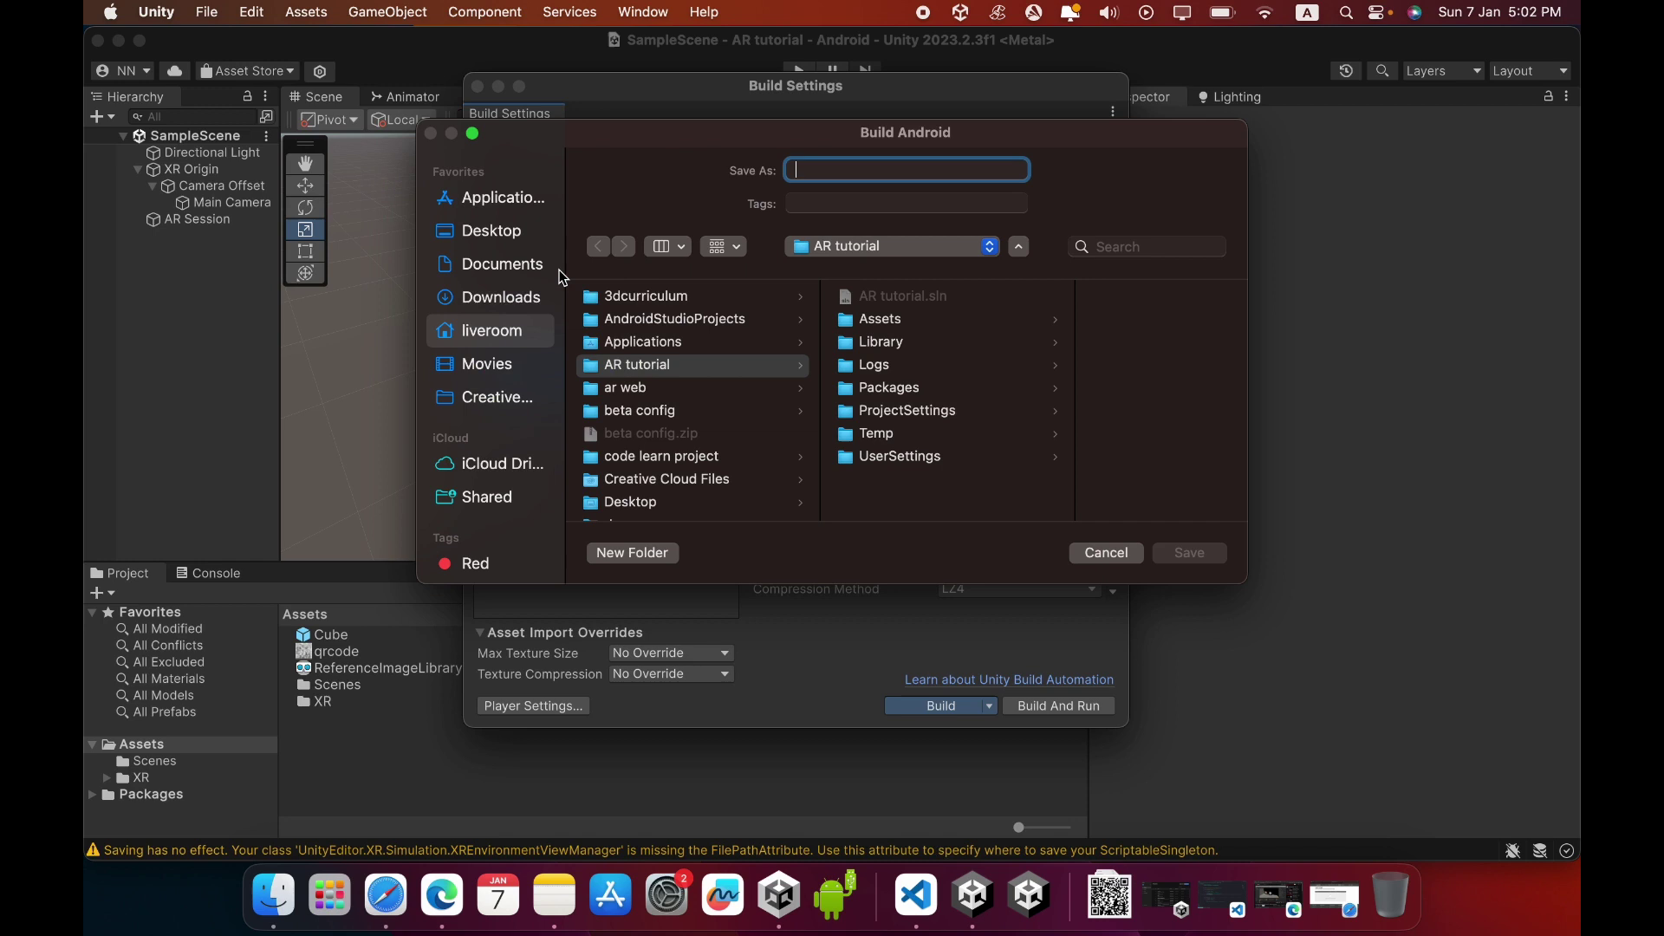
left_click(514, 239)
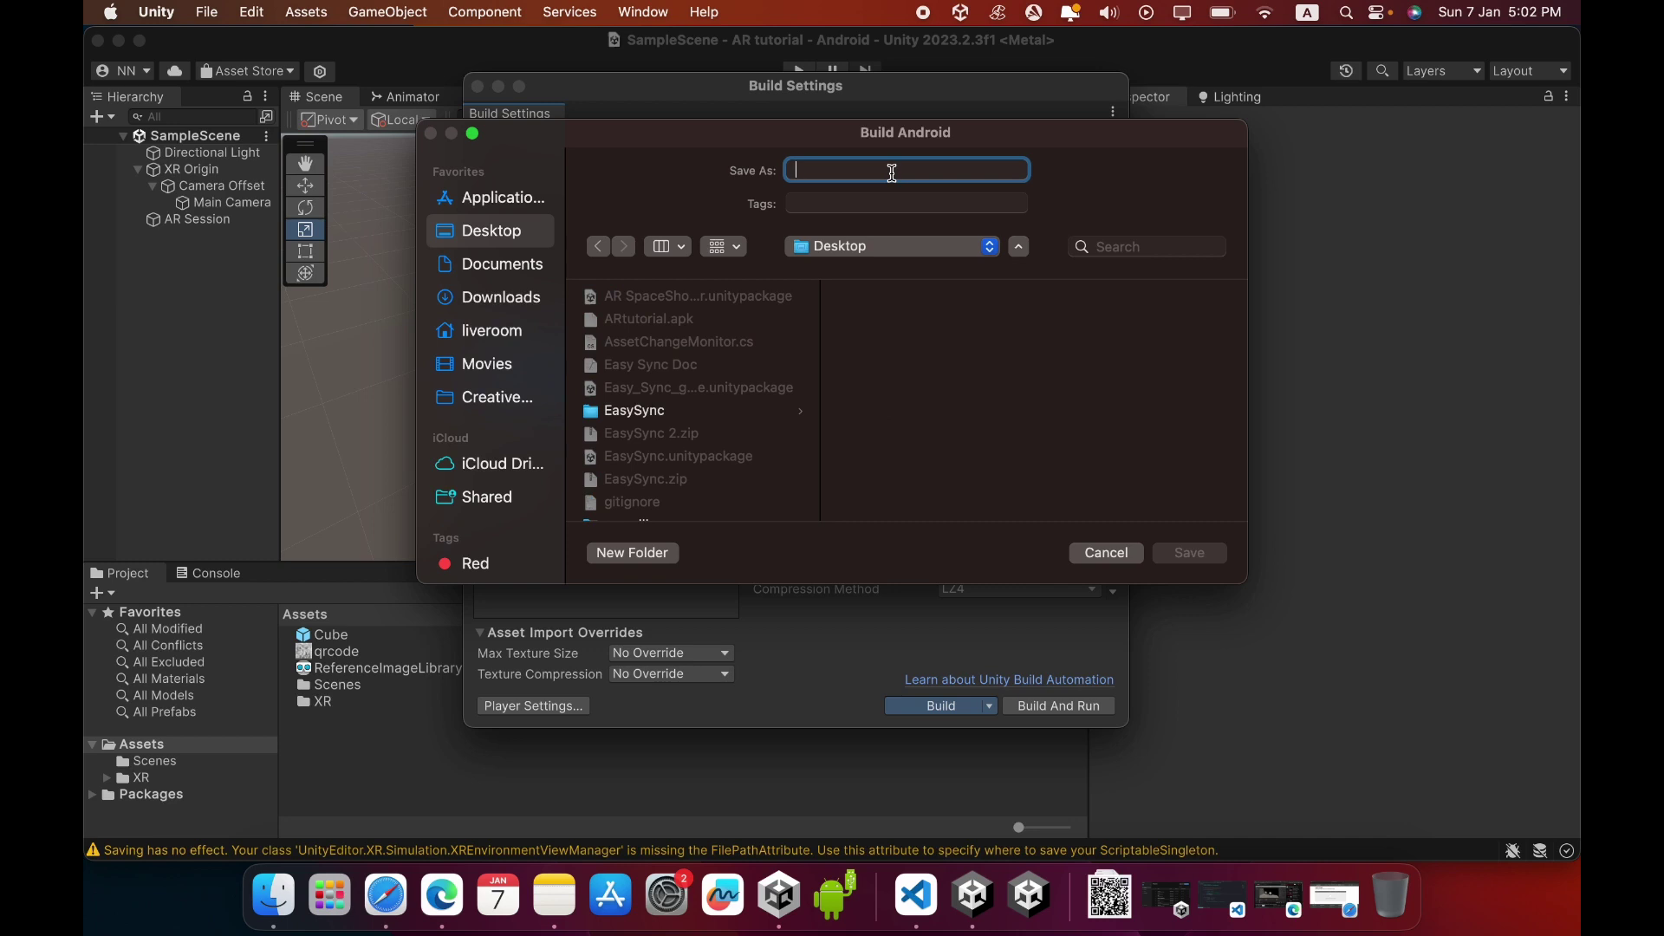
type("artutorial")
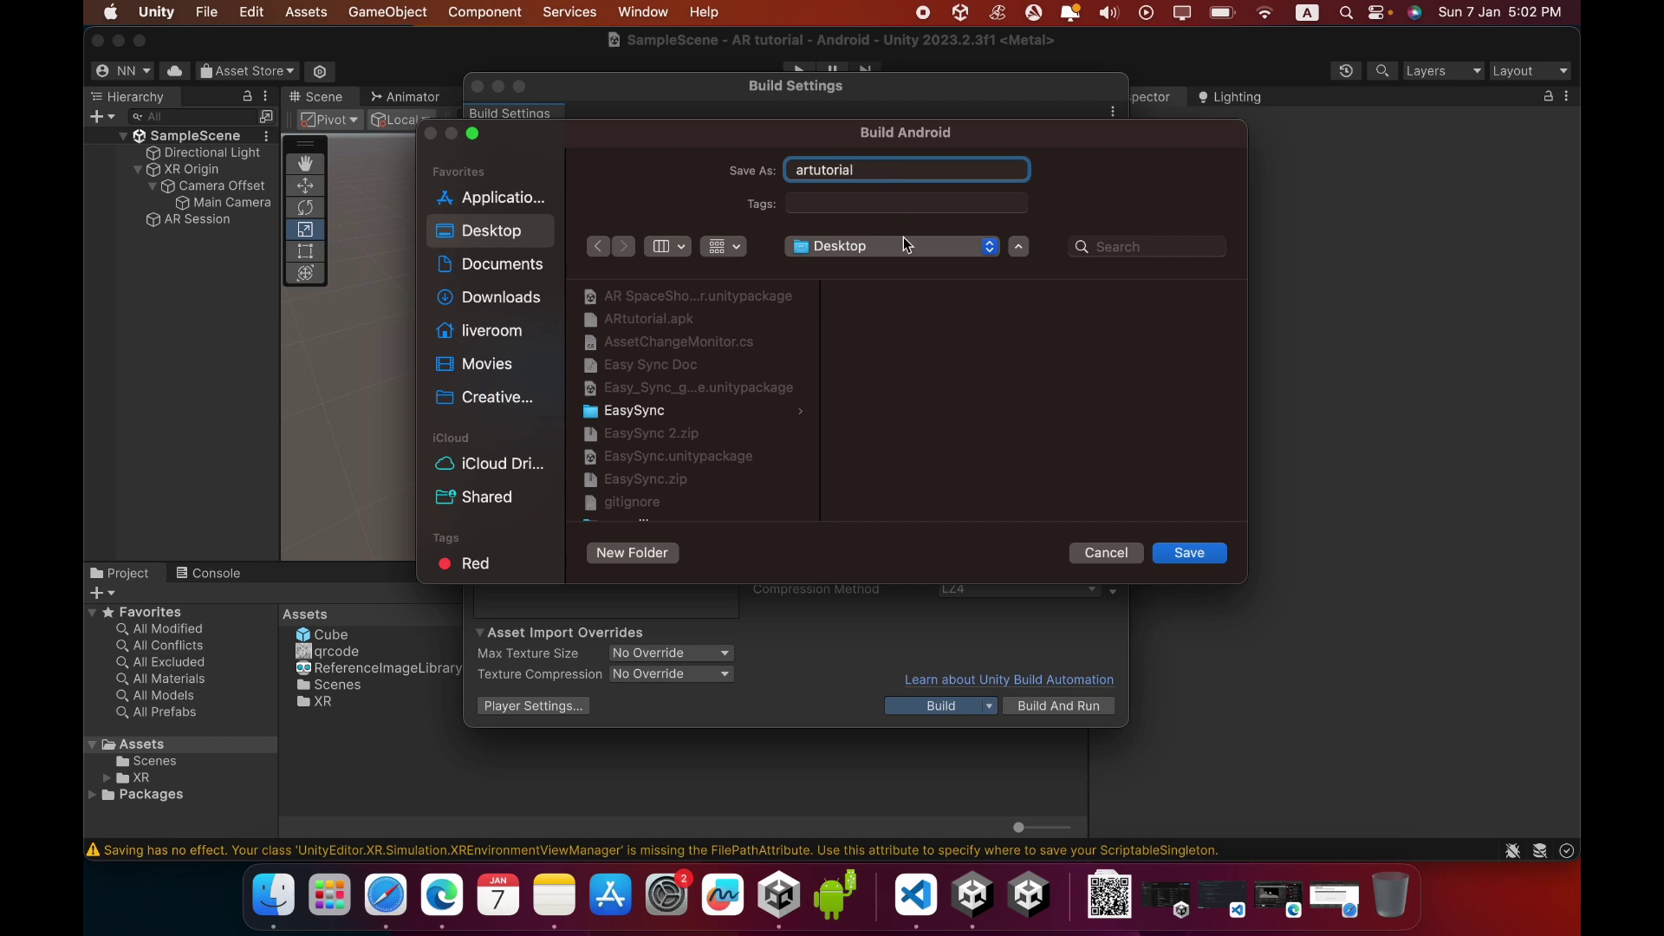
left_click(1190, 553)
- Replace the existing ARtutorial.apk so the build compiles the reference image library
left_click(871, 460)
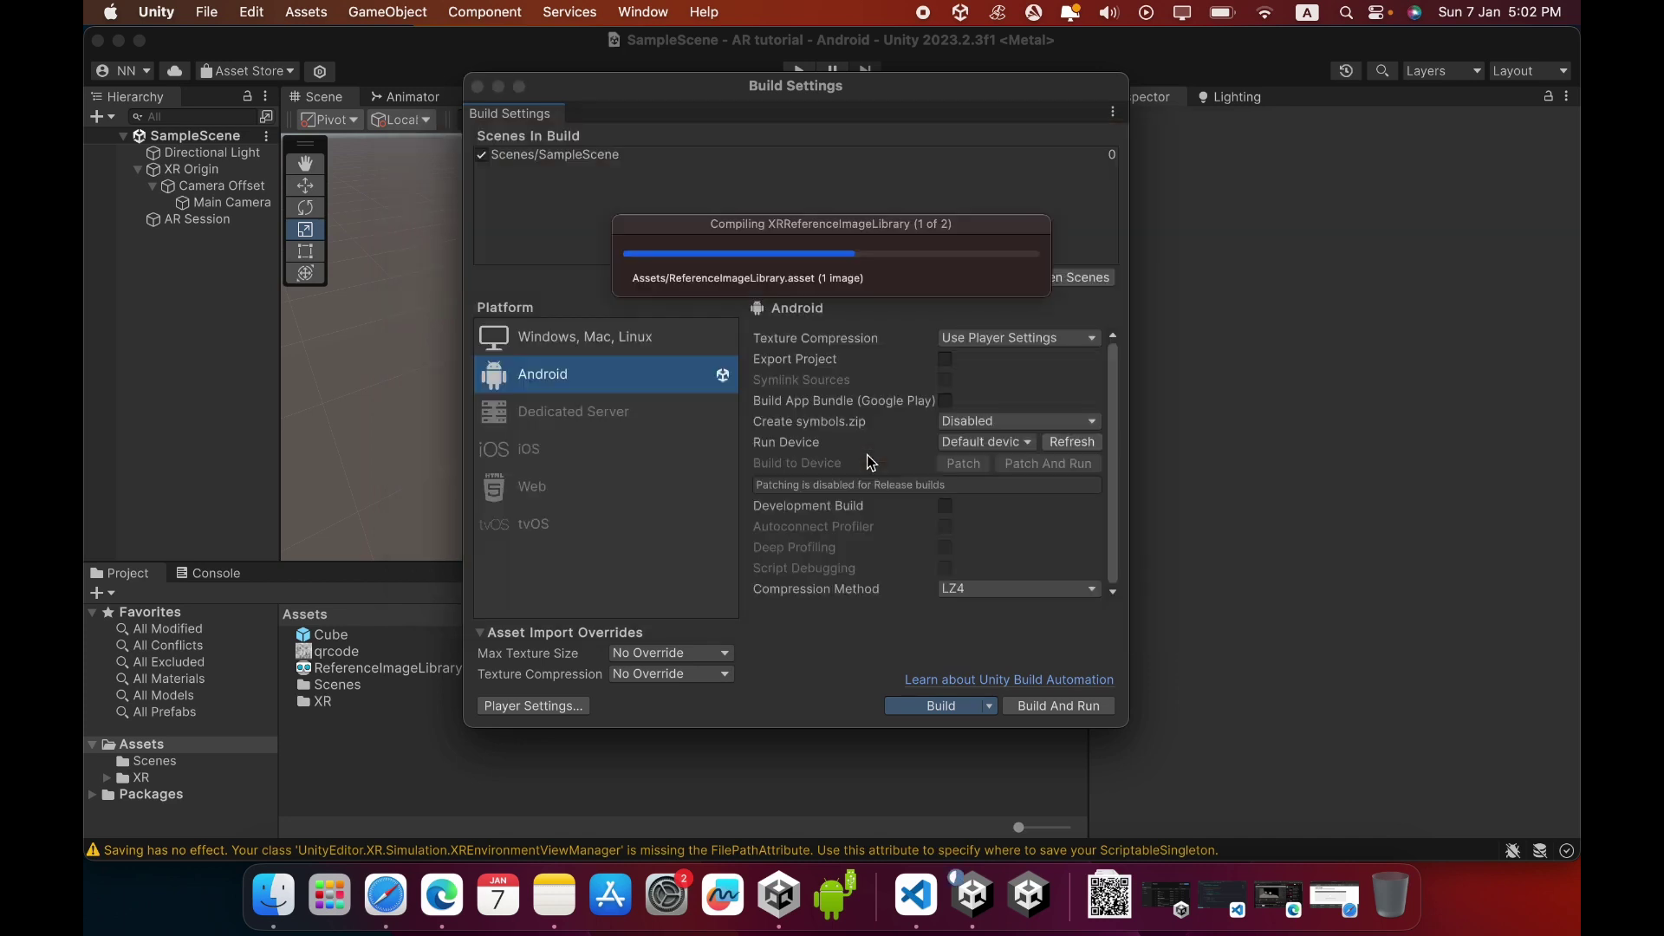